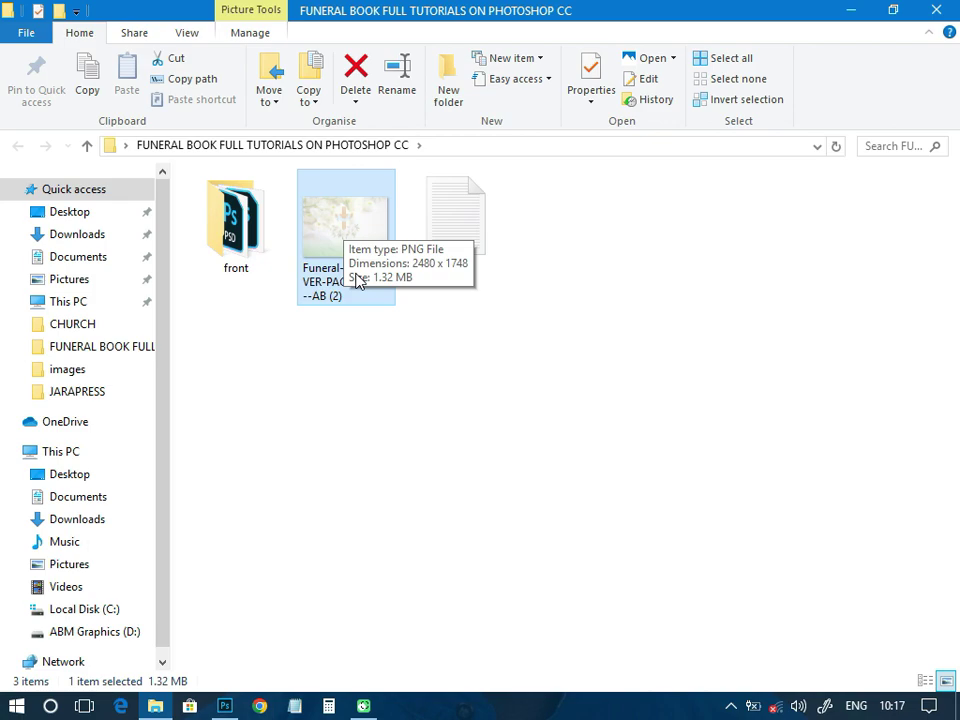
- Open the infor text file, switch to Photoshop and create a new A5 document named BACK COVER at 300 pixels/inch
{"action": "double_click", "coordinate": [455, 240]}
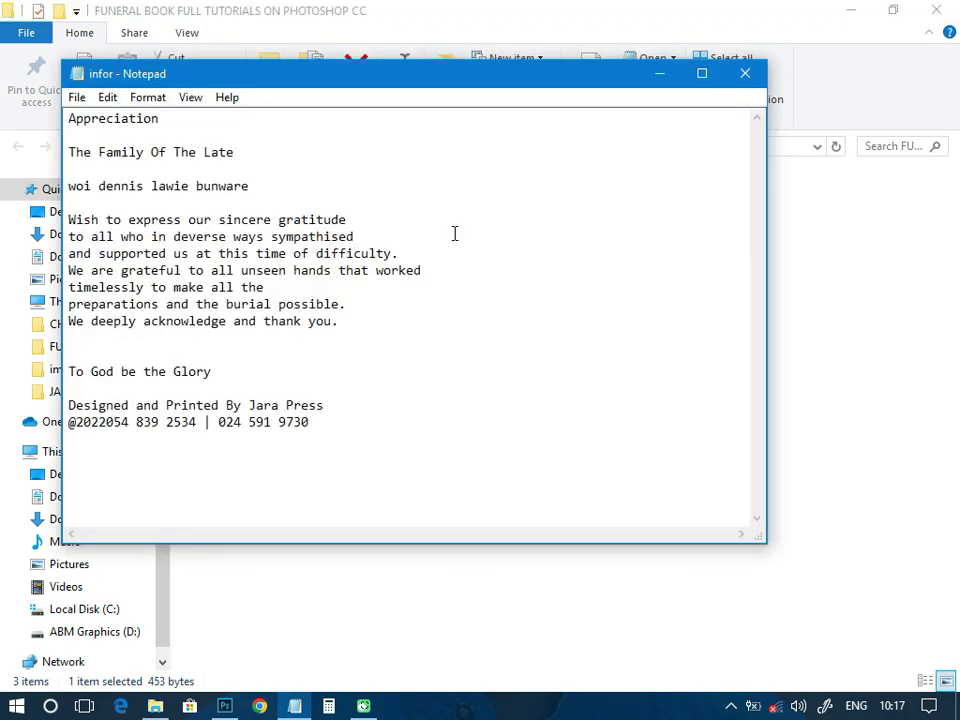
{"action": "left_click", "coordinate": [227, 706]}
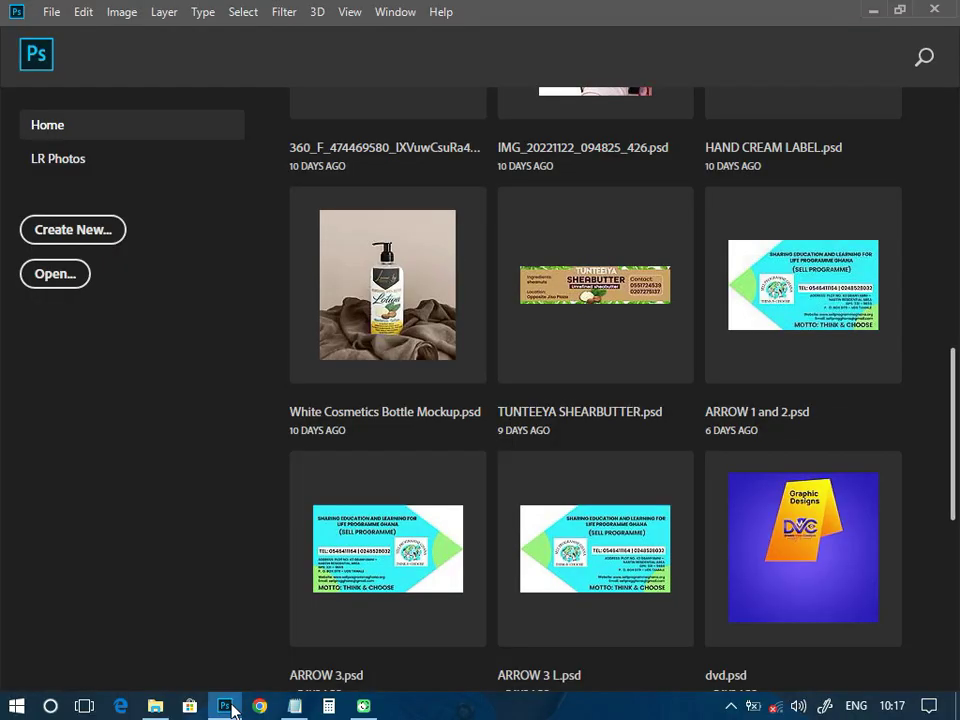
{"action": "left_click", "coordinate": [93, 238]}
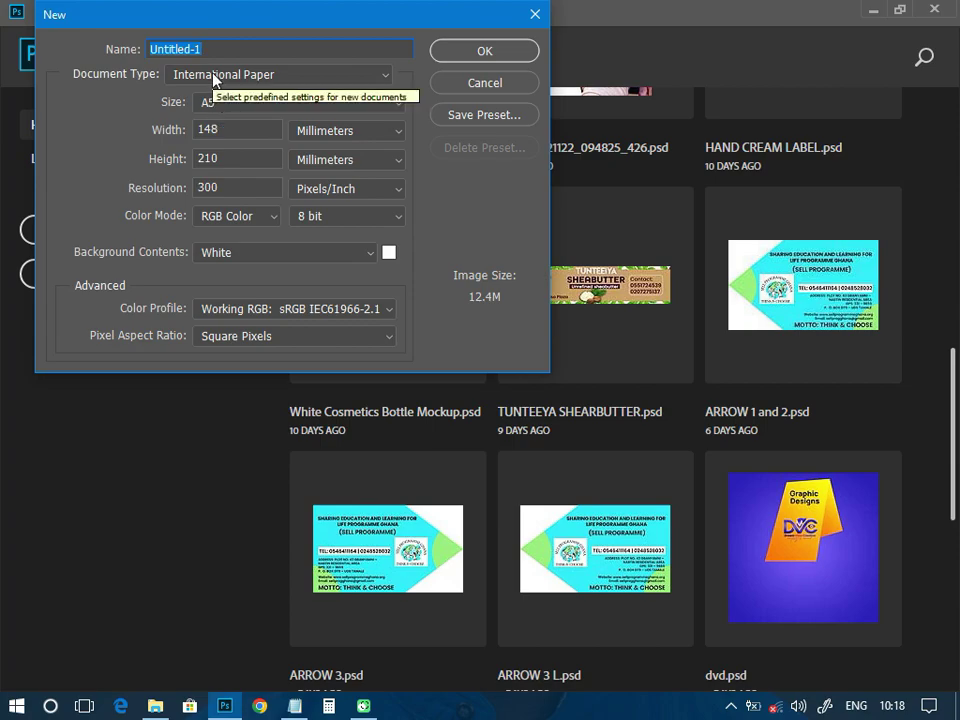
{"action": "type", "text": "BACK"}
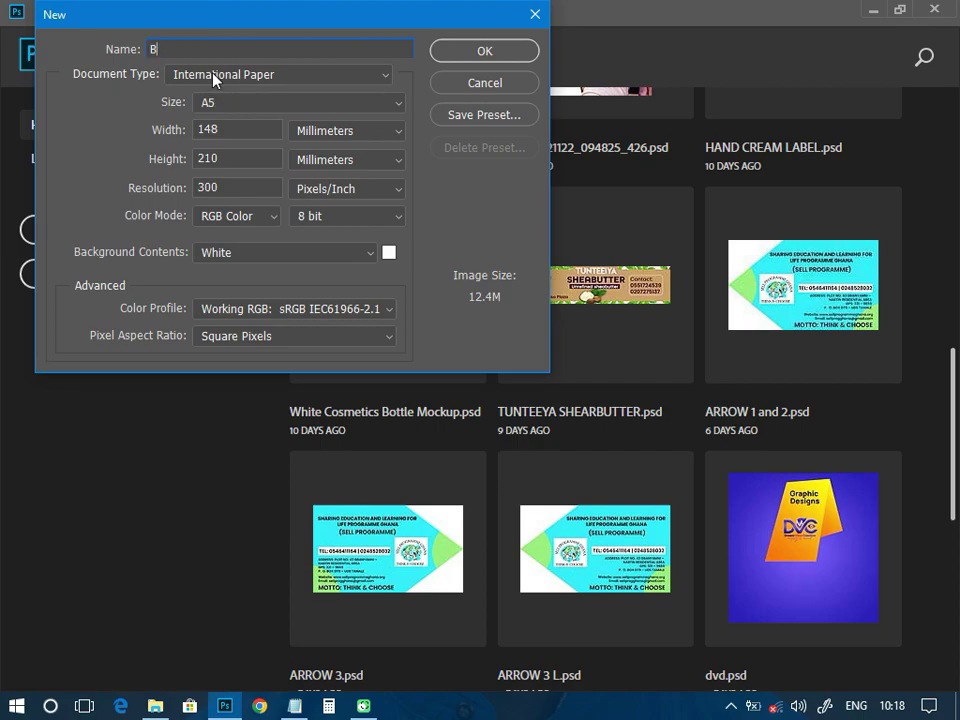
{"action": "type", "text": " COVER"}
{"action": "left_click", "coordinate": [472, 53]}
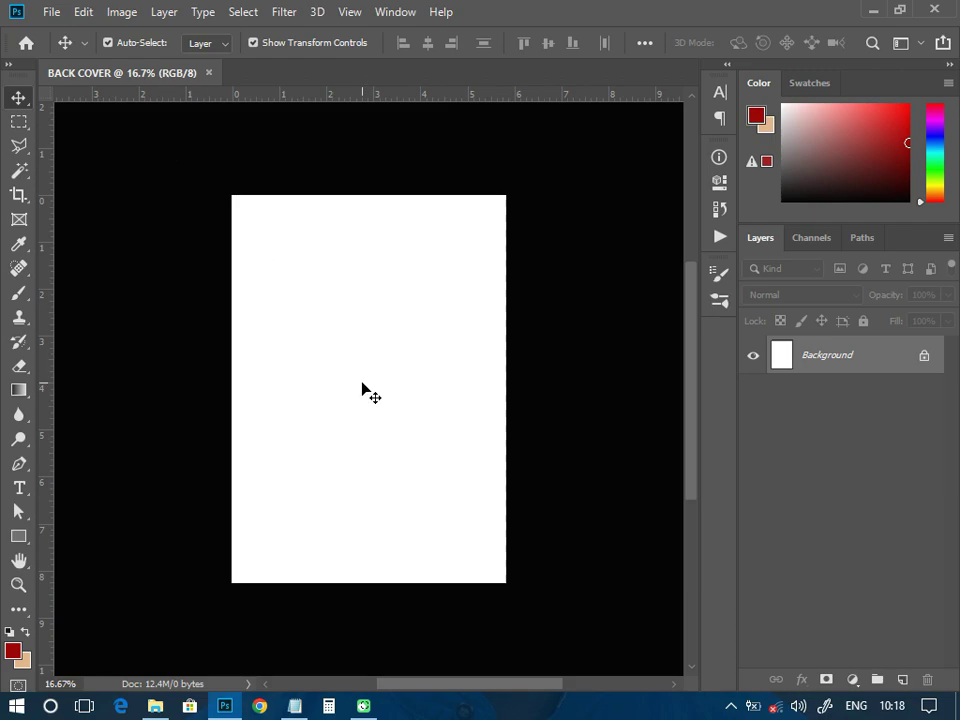
- Rotate the blank canvas 90° clockwise to landscape and fit it on screen
{"action": "left_click", "coordinate": [122, 12]}
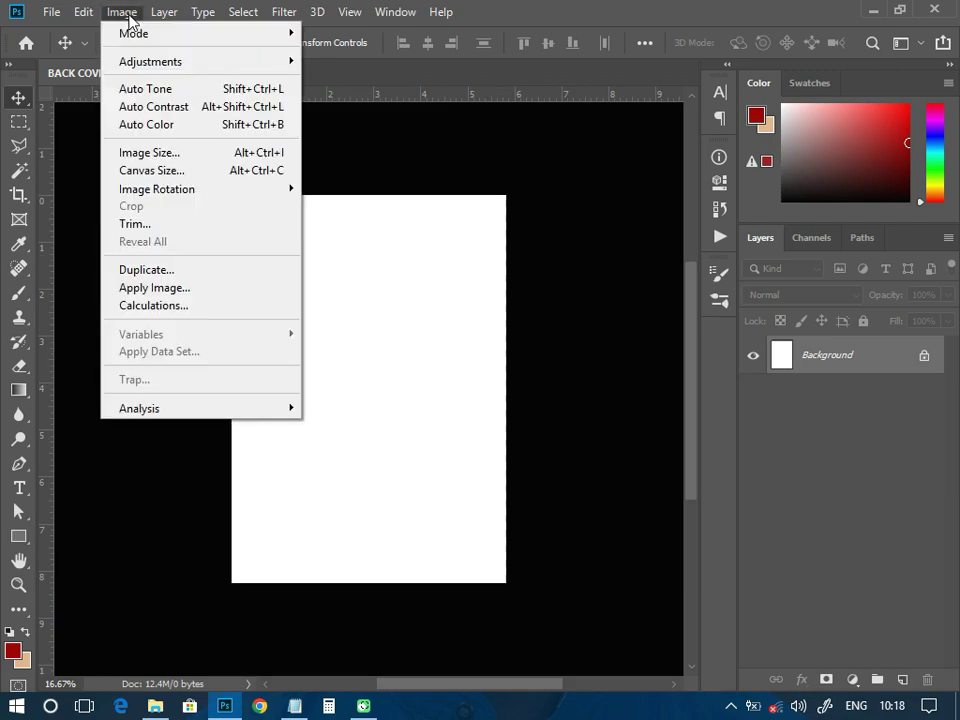
{"action": "mouse_move", "coordinate": [184, 186]}
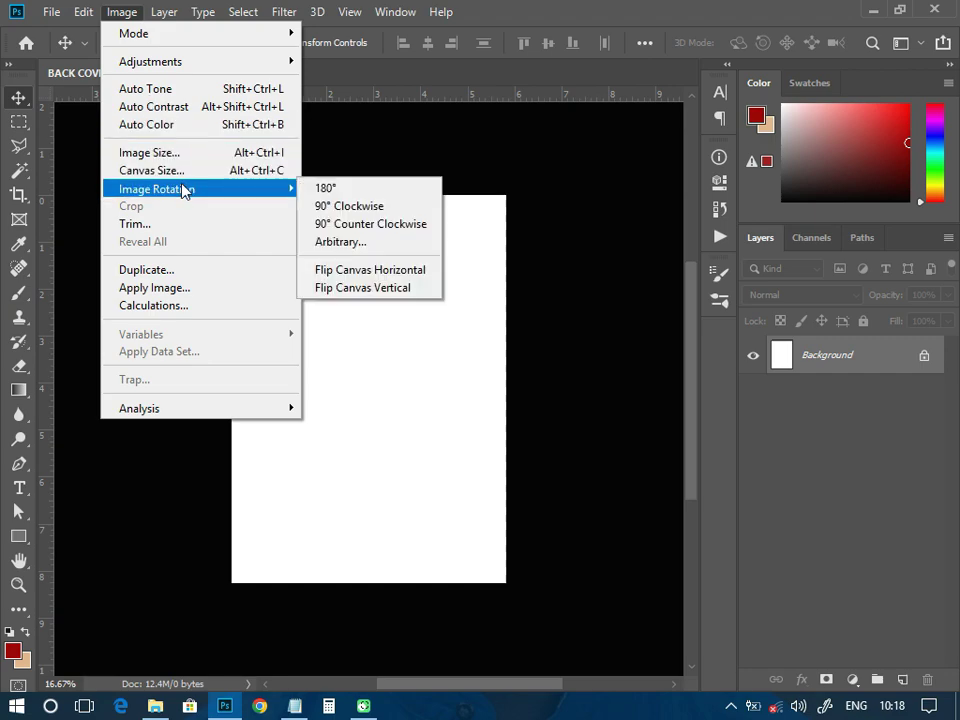
{"action": "left_click", "coordinate": [362, 207]}
{"action": "key", "text": "ctrl"}
{"action": "key", "text": "ctrl+0"}
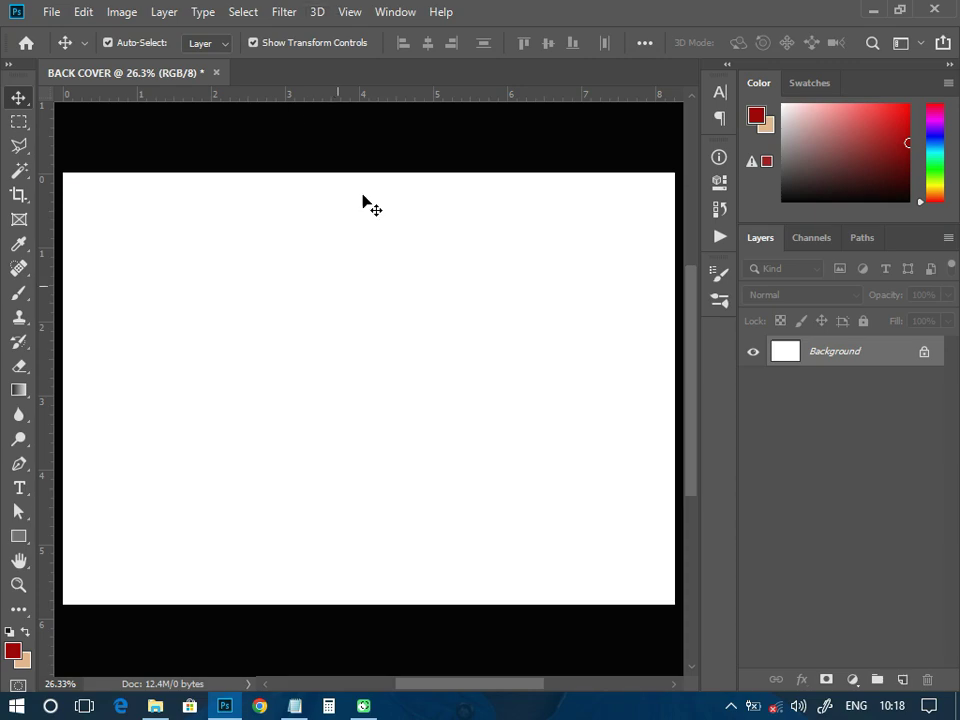
- Add horizontal guides at 1% and 99% of the canvas height
{"action": "left_click", "coordinate": [352, 14]}
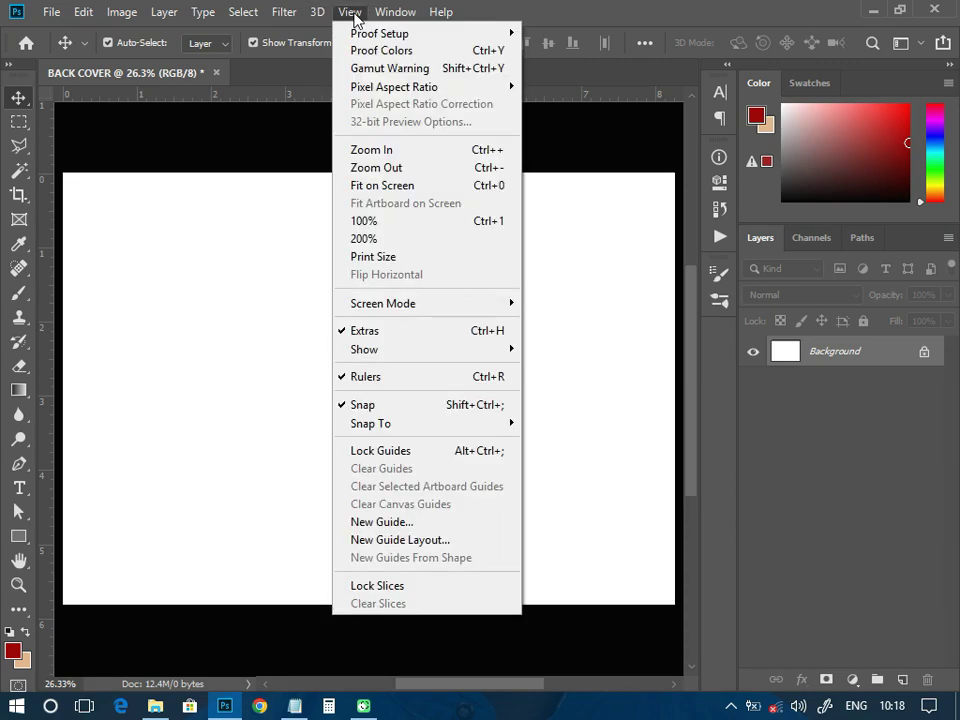
{"action": "left_click", "coordinate": [378, 522]}
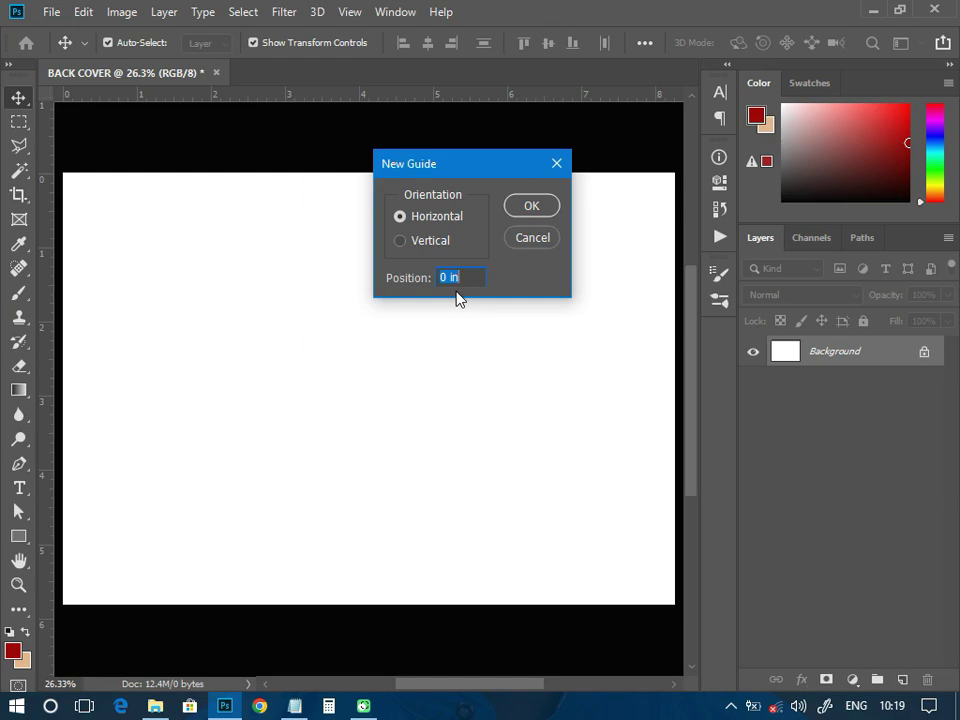
{"action": "type", "text": "1%"}
{"action": "left_click", "coordinate": [532, 208]}
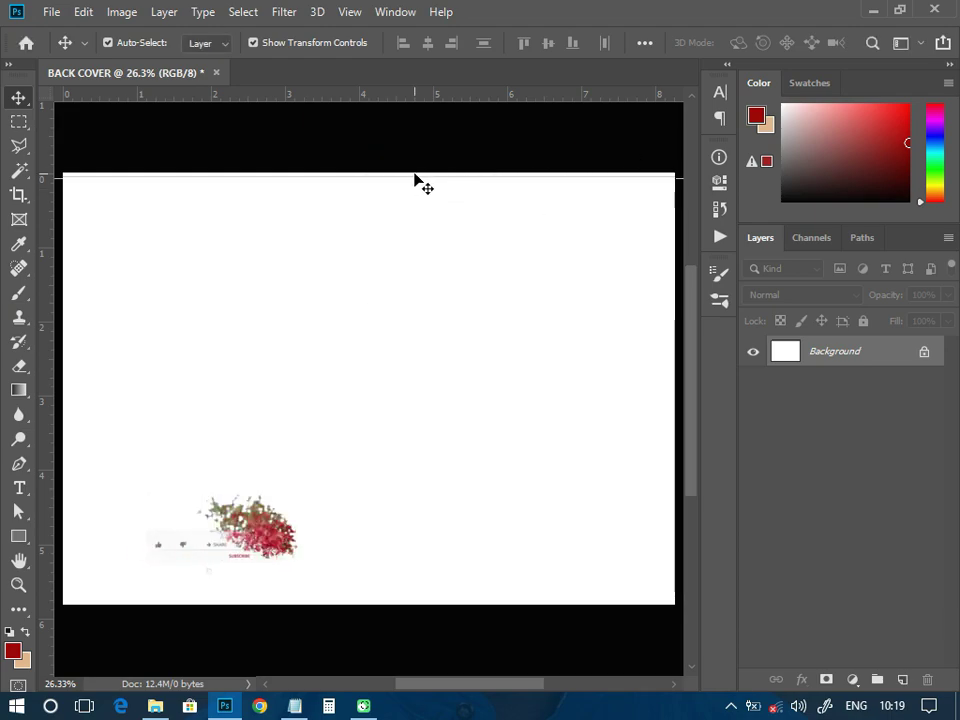
{"action": "left_click", "coordinate": [352, 11]}
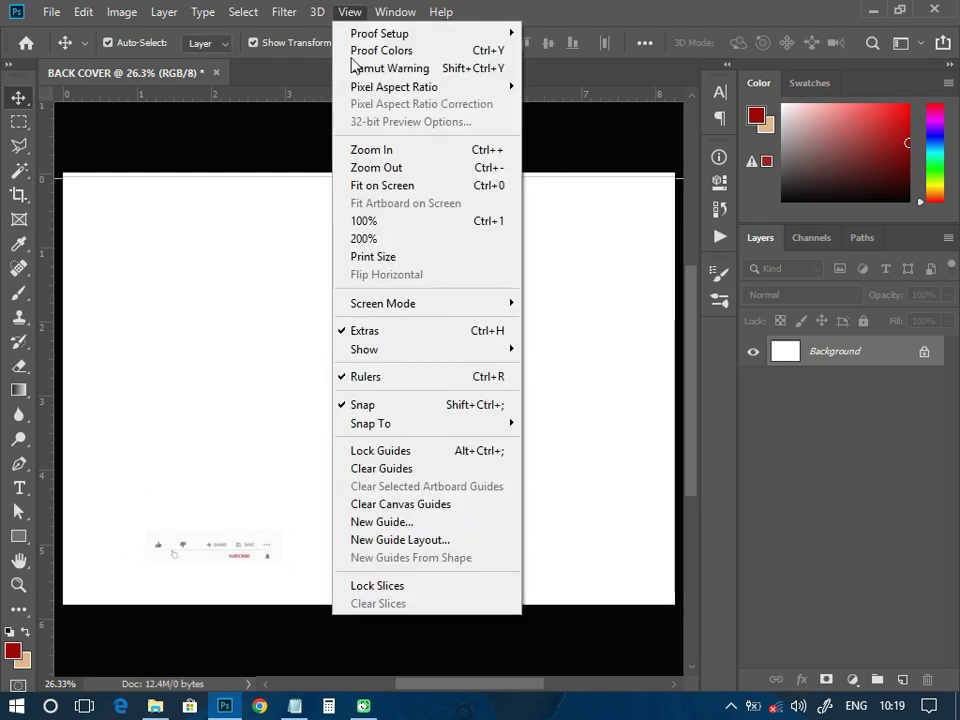
{"action": "left_click", "coordinate": [396, 522]}
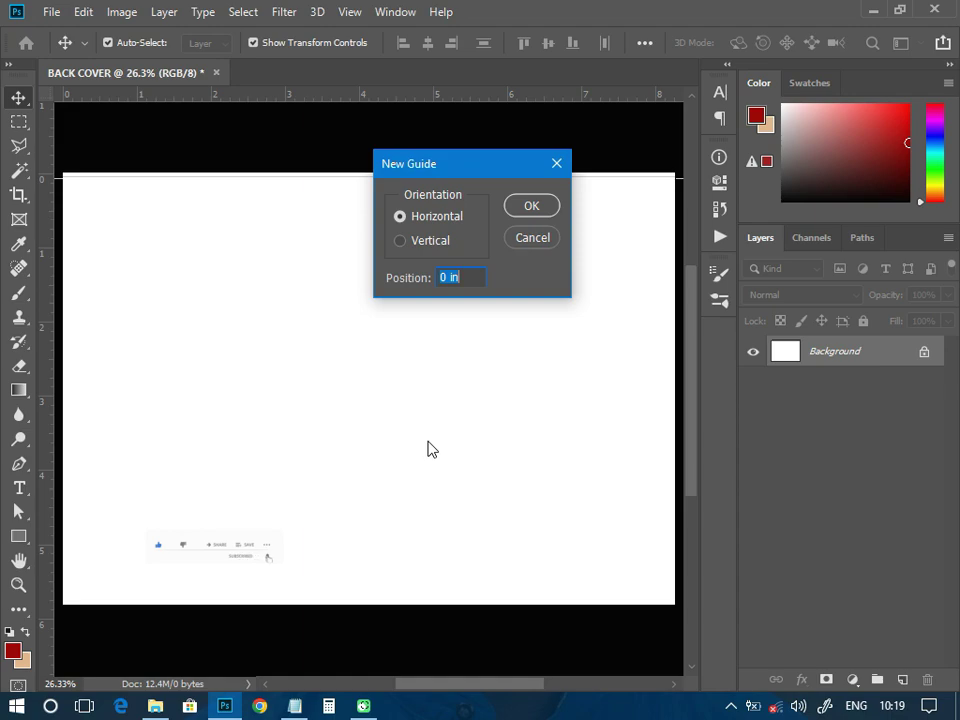
{"action": "type", "text": "99%"}
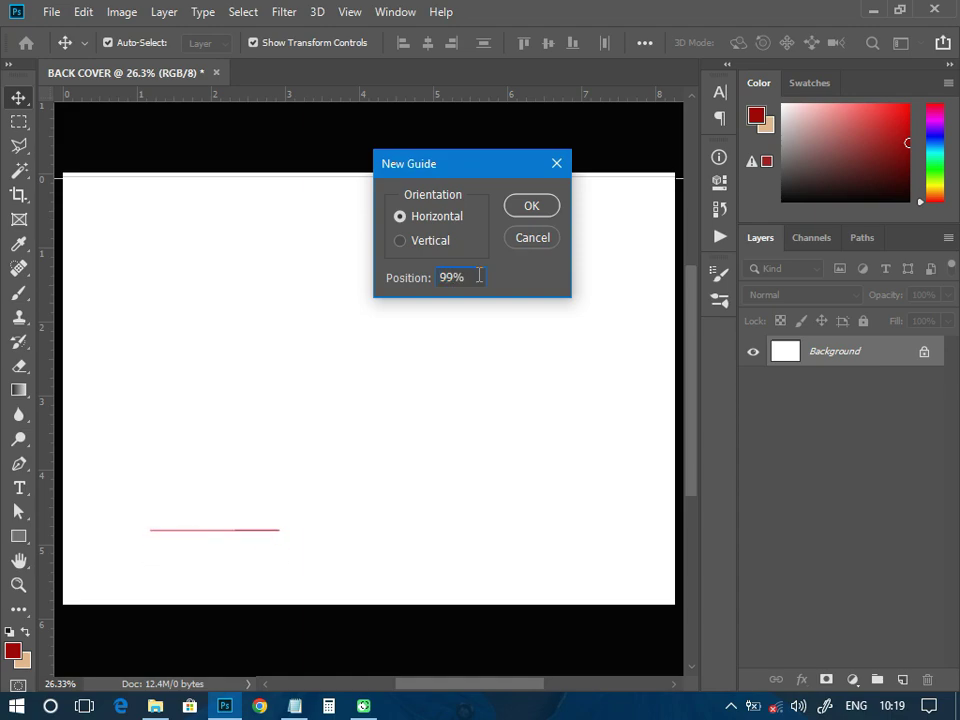
{"action": "left_click", "coordinate": [531, 202]}
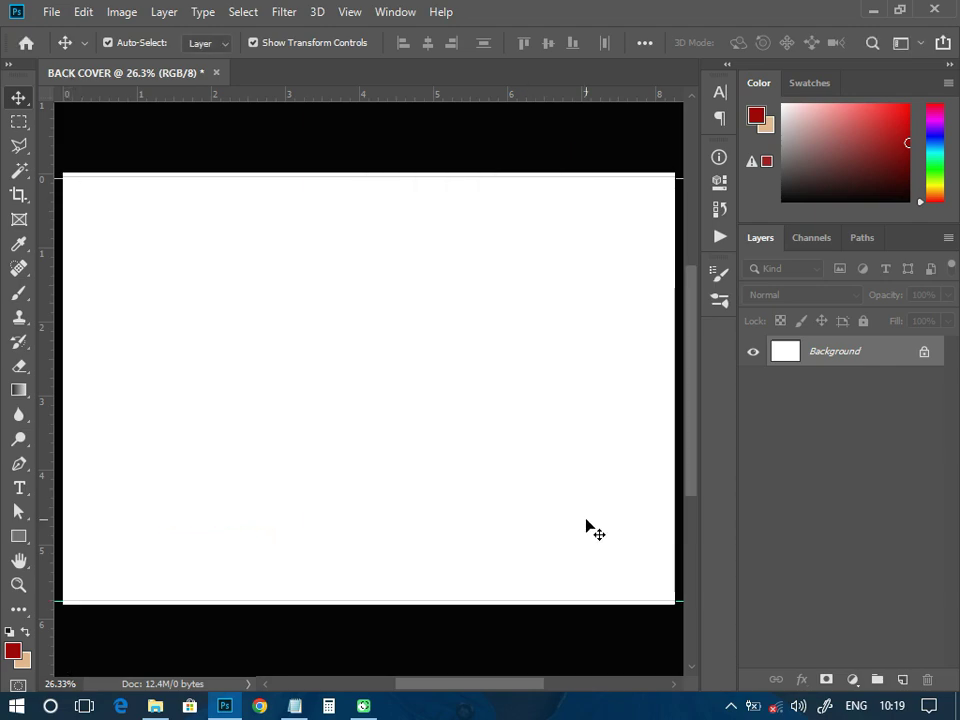
- Add vertical guides at 1% and 99% of the canvas width
{"action": "left_click", "coordinate": [350, 14]}
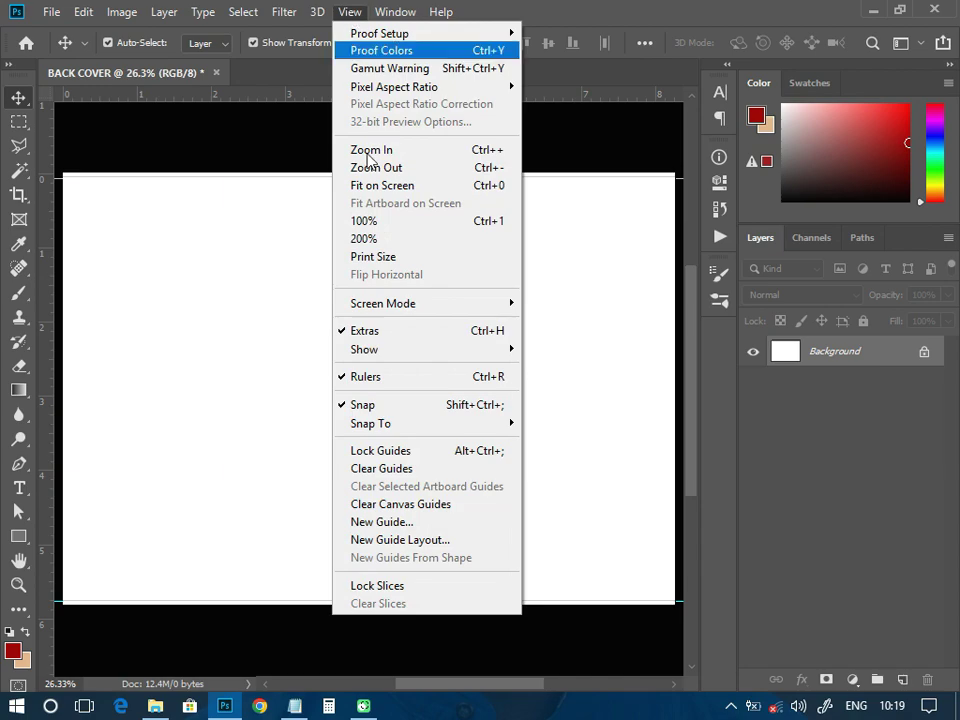
{"action": "left_click", "coordinate": [381, 522]}
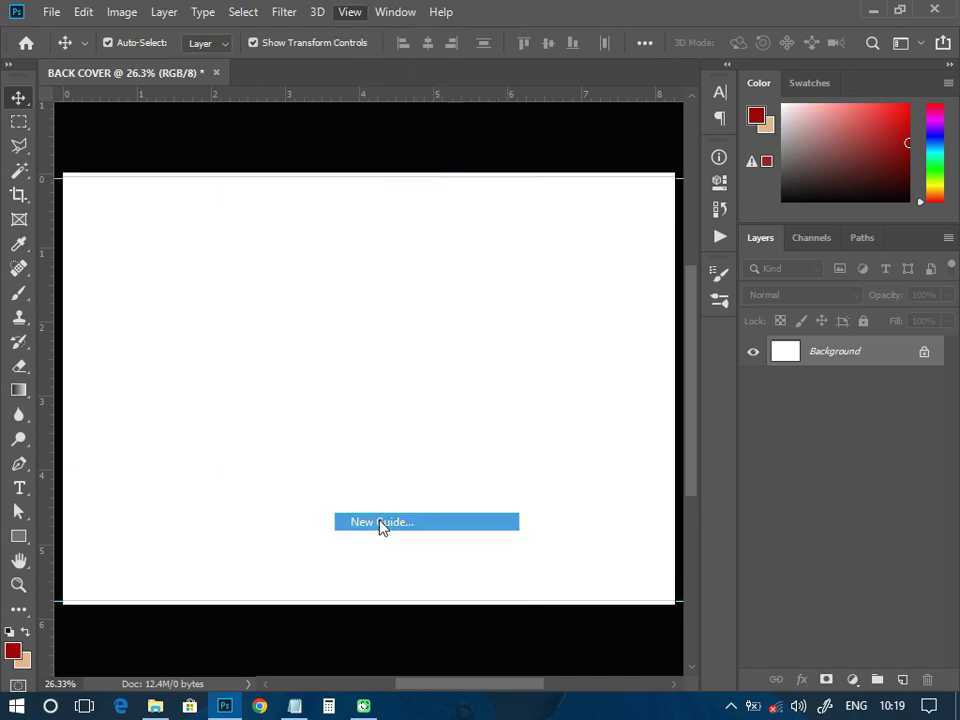
{"action": "left_click", "coordinate": [422, 241]}
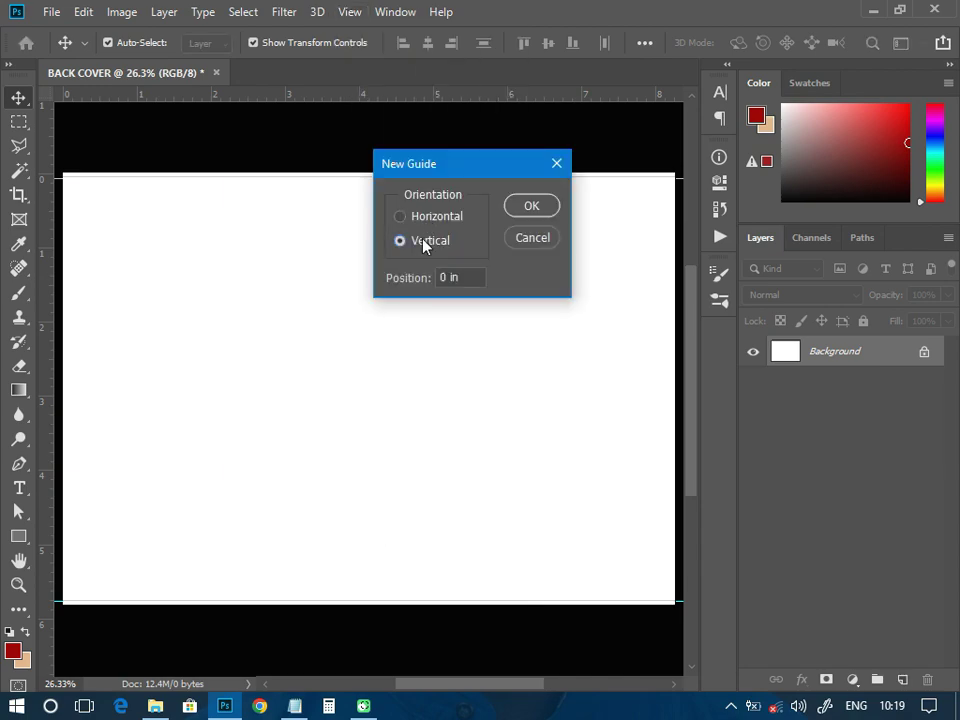
{"action": "left_click_drag", "start_coordinate": [465, 278], "coordinate": [406, 284]}
{"action": "type", "text": "1%"}
{"action": "key", "text": "Return"}
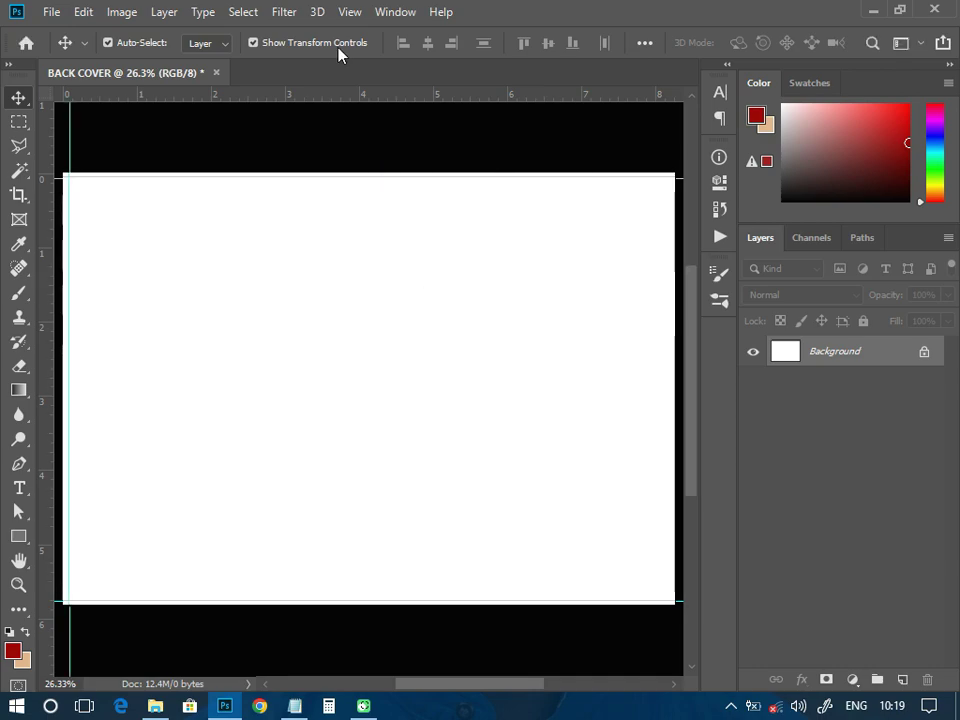
{"action": "left_click", "coordinate": [349, 12]}
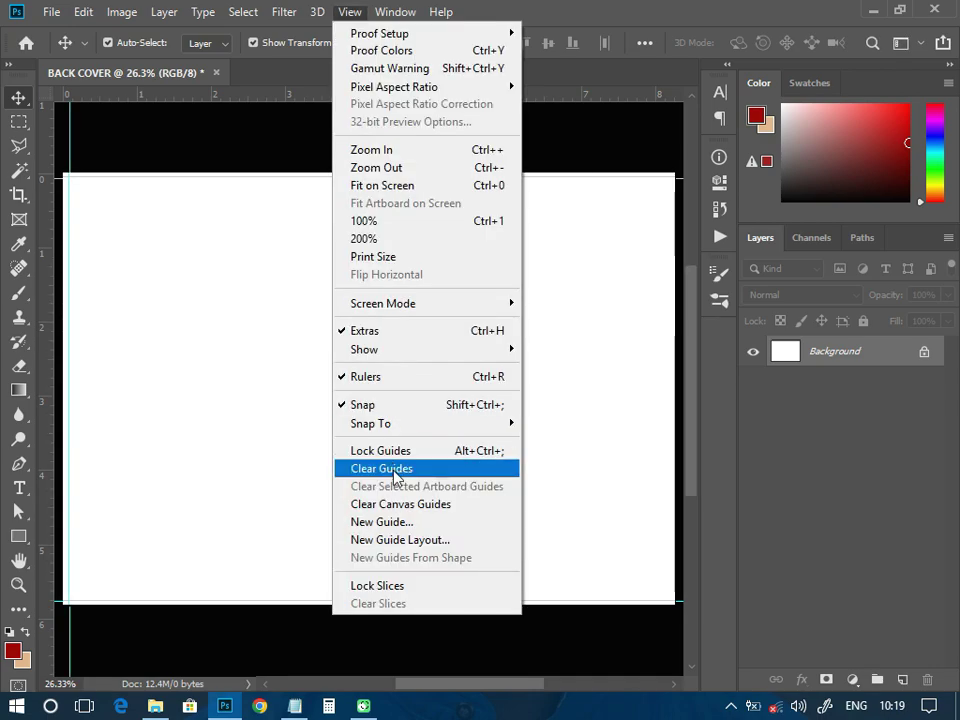
{"action": "left_click", "coordinate": [393, 522]}
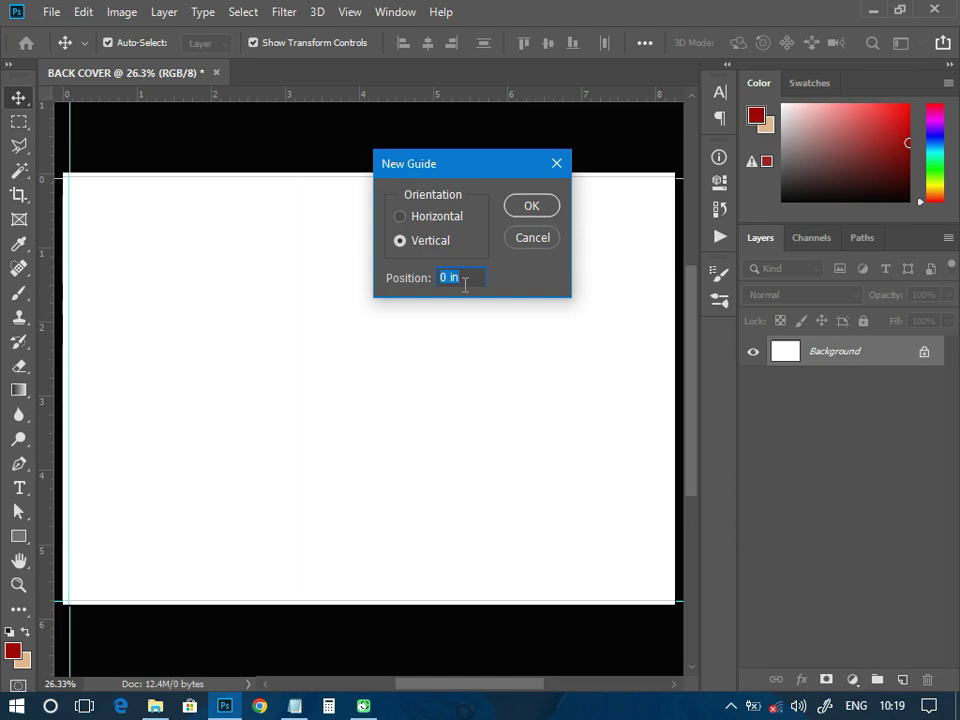
{"action": "type", "text": "99%"}
{"action": "left_click", "coordinate": [531, 205]}
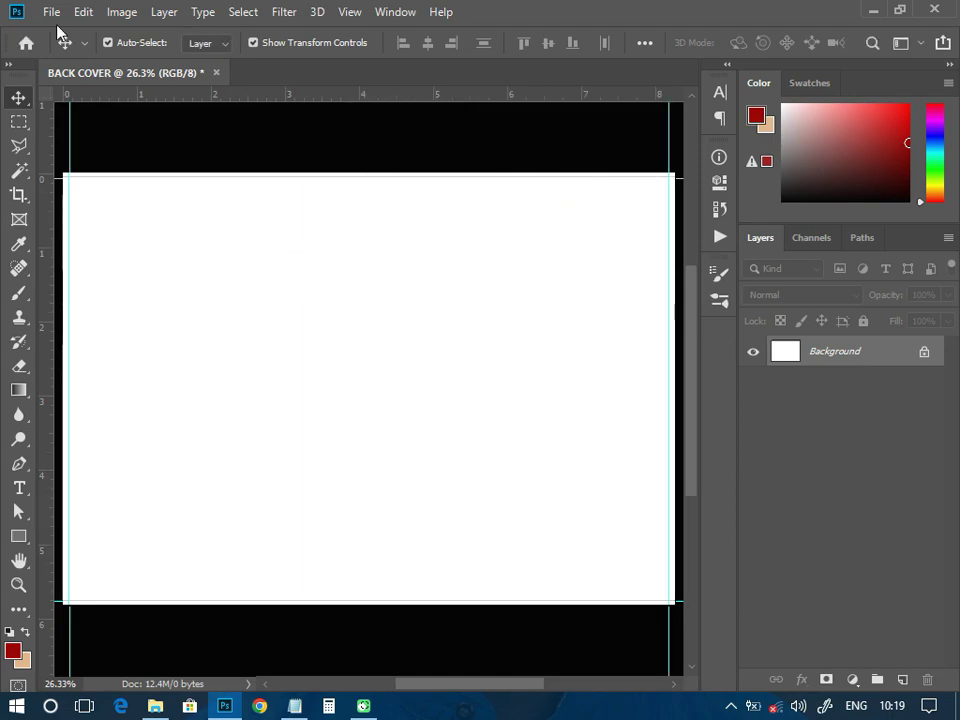
- Place the Funeral-Book-COVER-PAGES-PSD---AB (2) image as a linked file covering the canvas
{"action": "scroll", "coordinate": [385, 315], "scroll_direction": "down", "scroll_amount": 1}
{"action": "scroll", "coordinate": [385, 316], "scroll_direction": "up", "scroll_amount": 1}
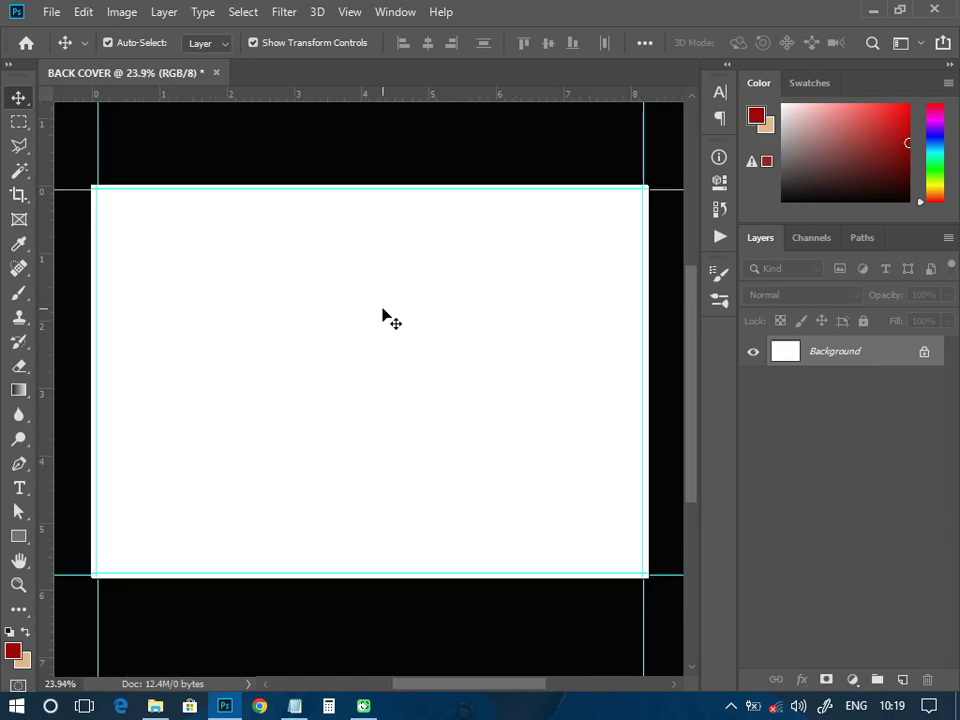
{"action": "left_click", "coordinate": [50, 12]}
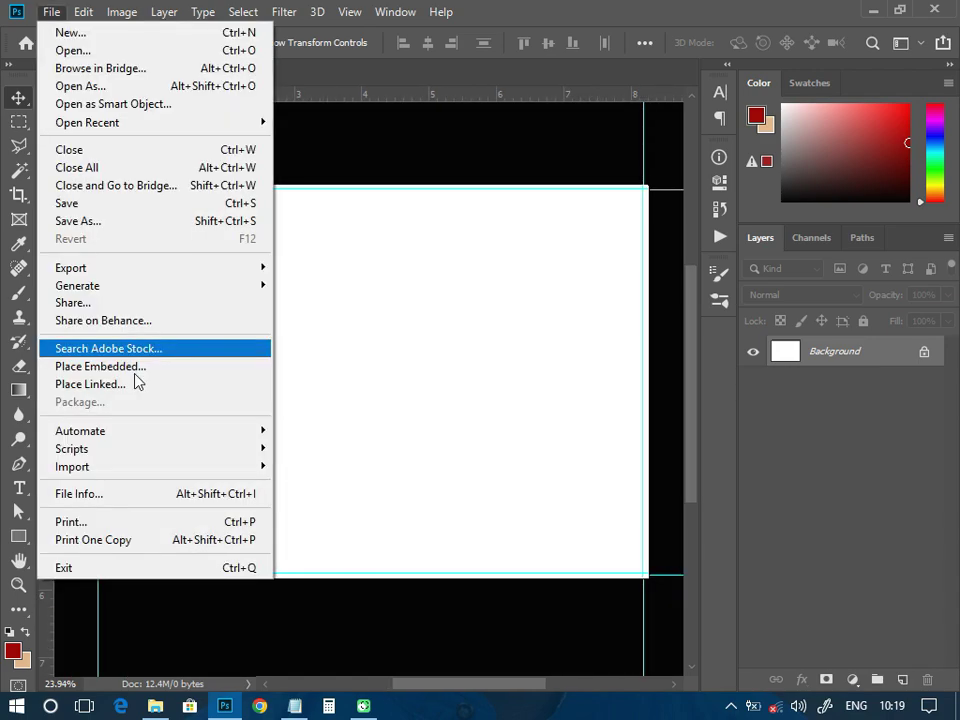
{"action": "left_click", "coordinate": [137, 386]}
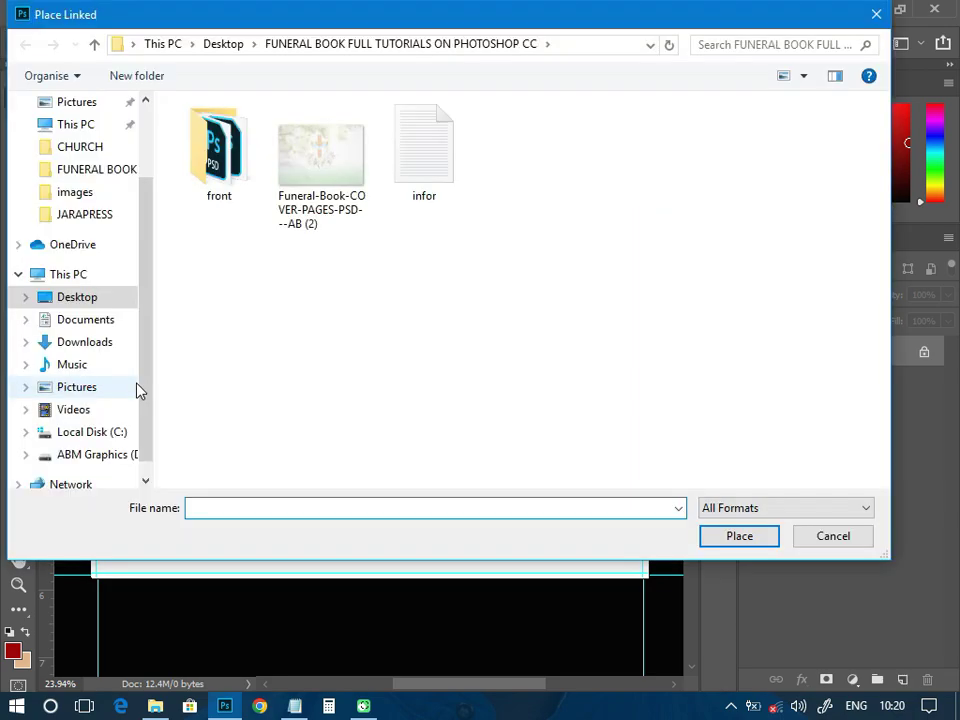
{"action": "double_click", "coordinate": [331, 182]}
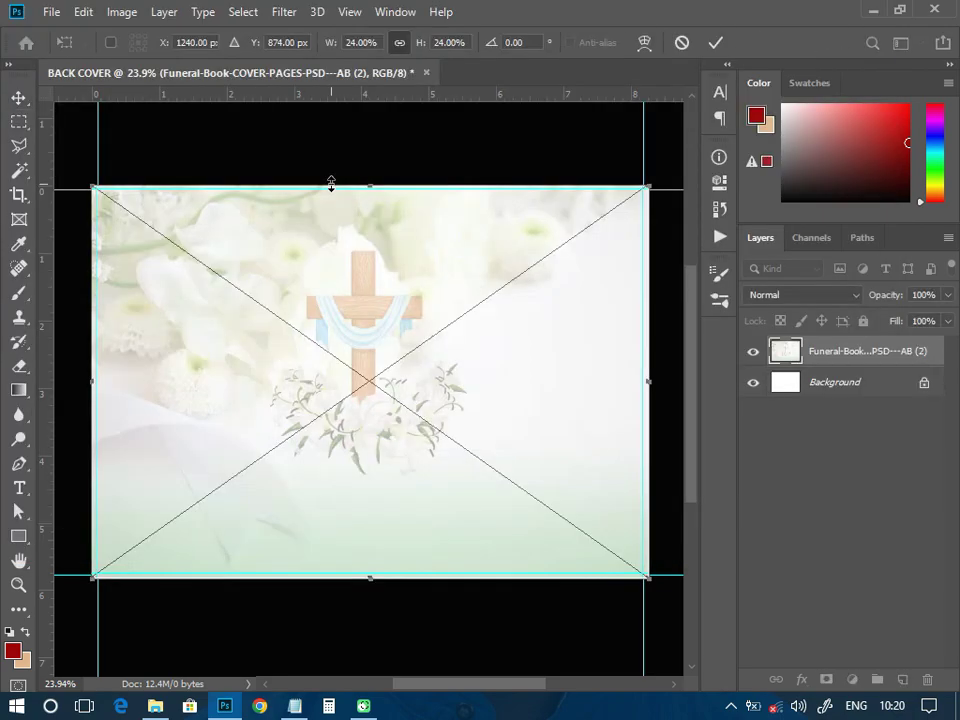
{"action": "left_click", "coordinate": [718, 43]}
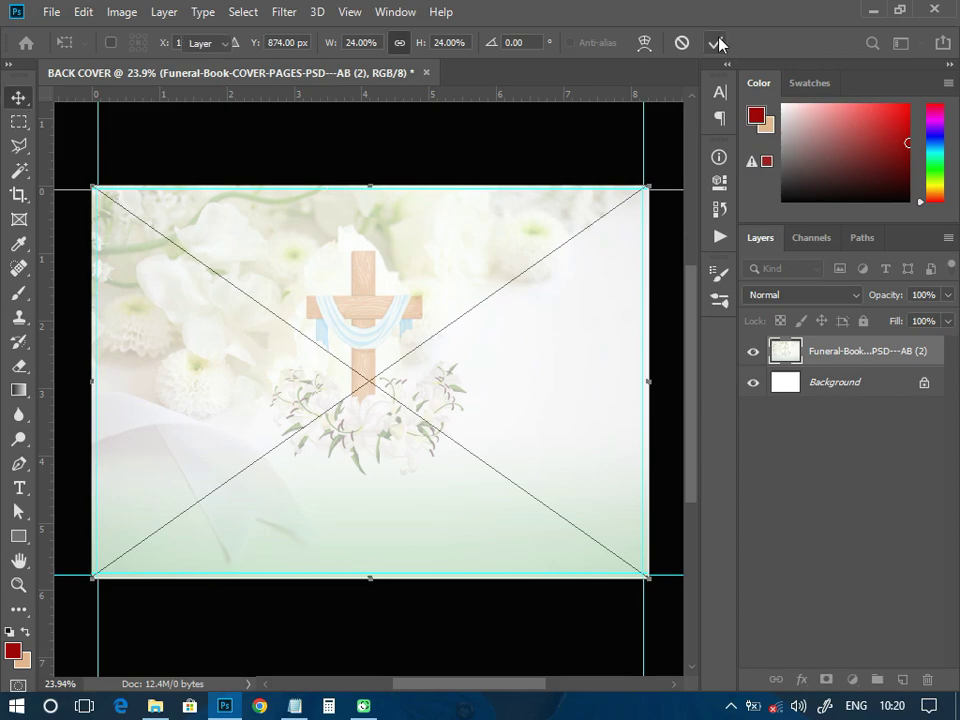
- Draw a rectangle shape of about 2432 × 1714 px filling the area between the four guides
{"action": "scroll", "coordinate": [409, 294], "scroll_direction": "up", "scroll_amount": 1}
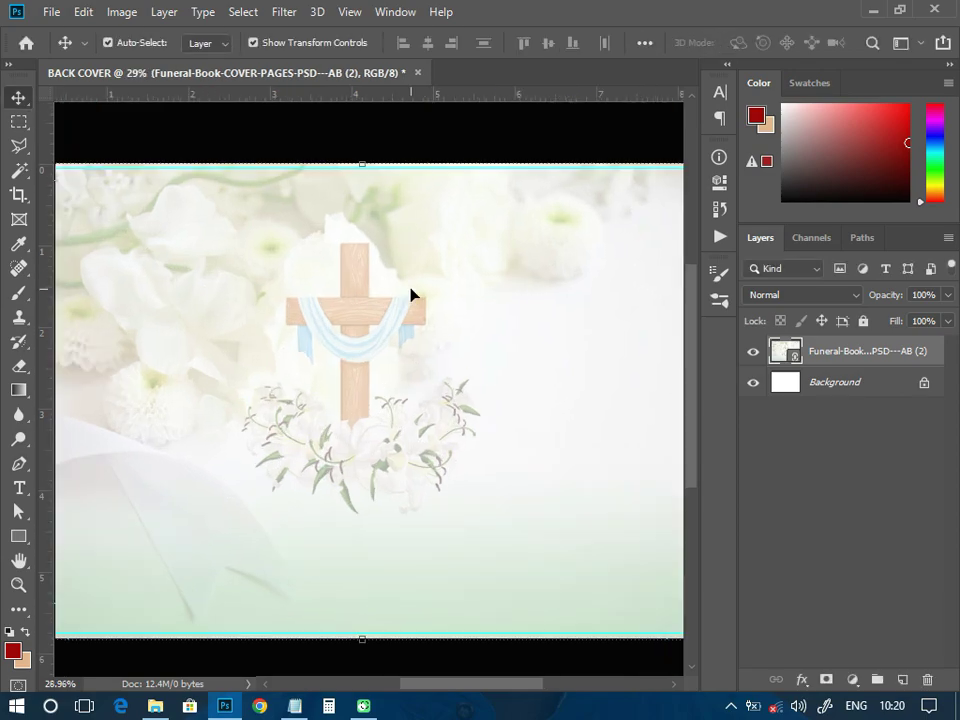
{"action": "scroll", "coordinate": [410, 294], "scroll_direction": "down", "scroll_amount": 1}
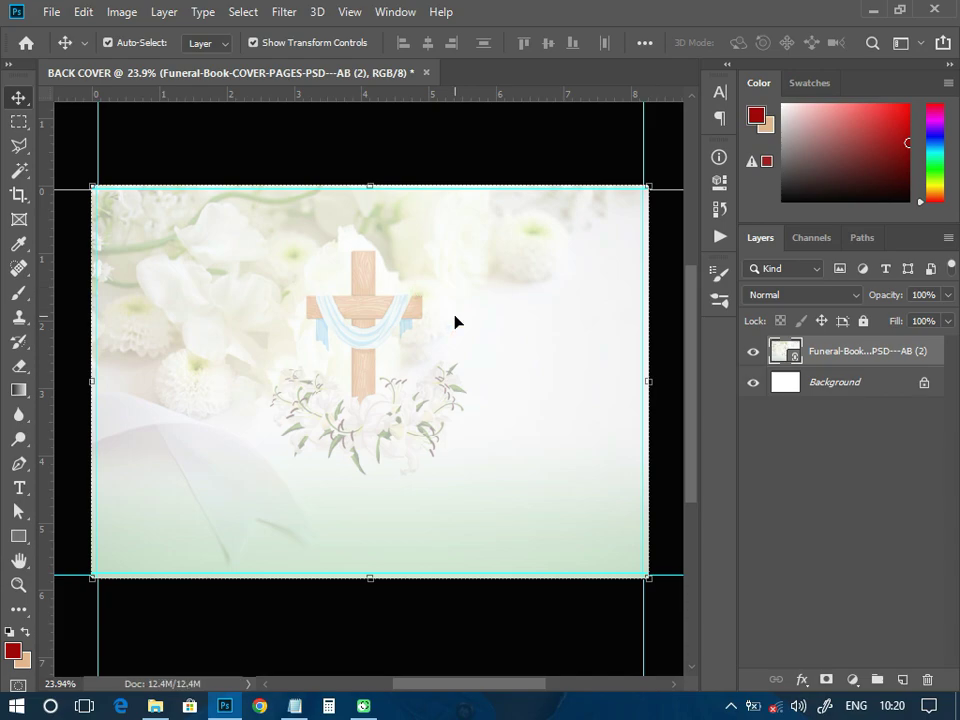
{"action": "left_click", "coordinate": [15, 538]}
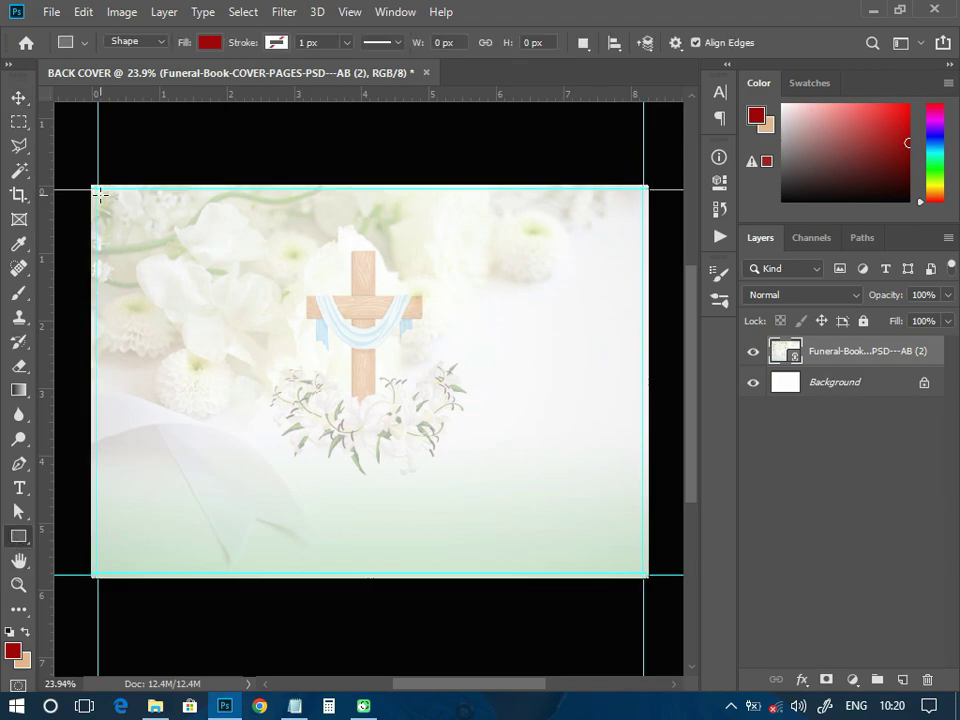
{"action": "left_click_drag", "start_coordinate": [96, 188], "coordinate": [644, 545]}
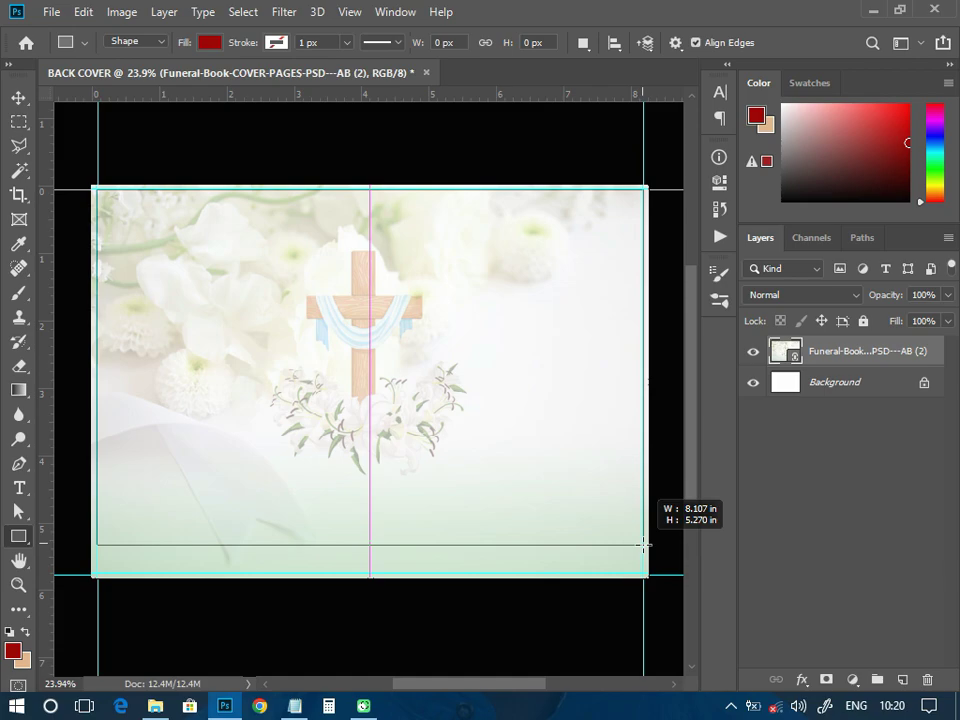
{"action": "left_click_drag", "start_coordinate": [644, 545], "coordinate": [644, 573]}
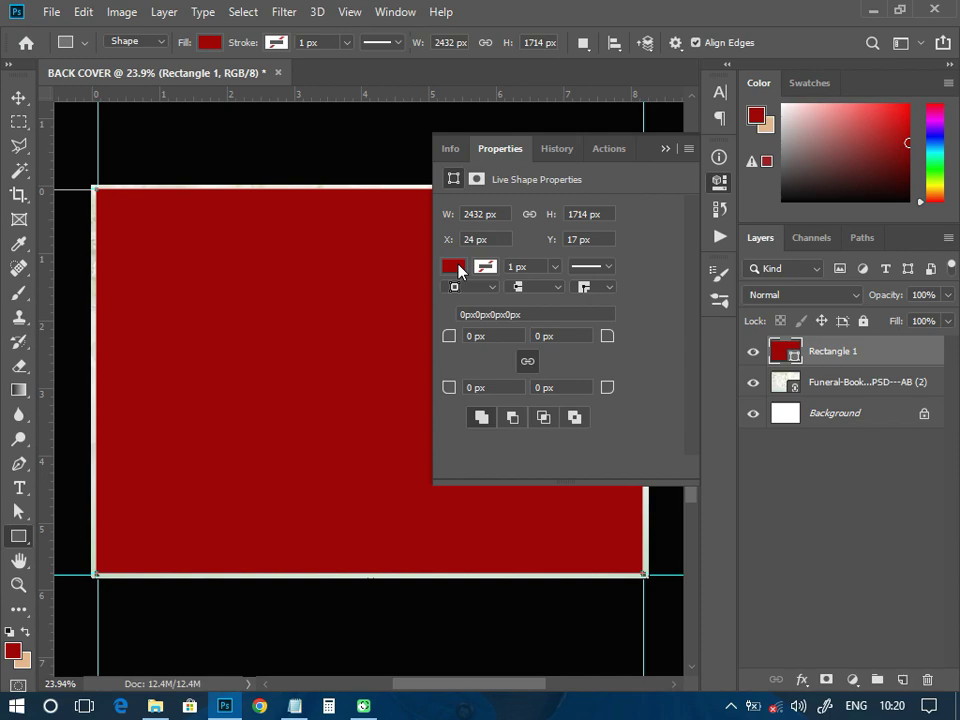
- Remove the rectangle's fill and give it a solid red stroke 10 px wide
{"action": "left_click", "coordinate": [455, 268]}
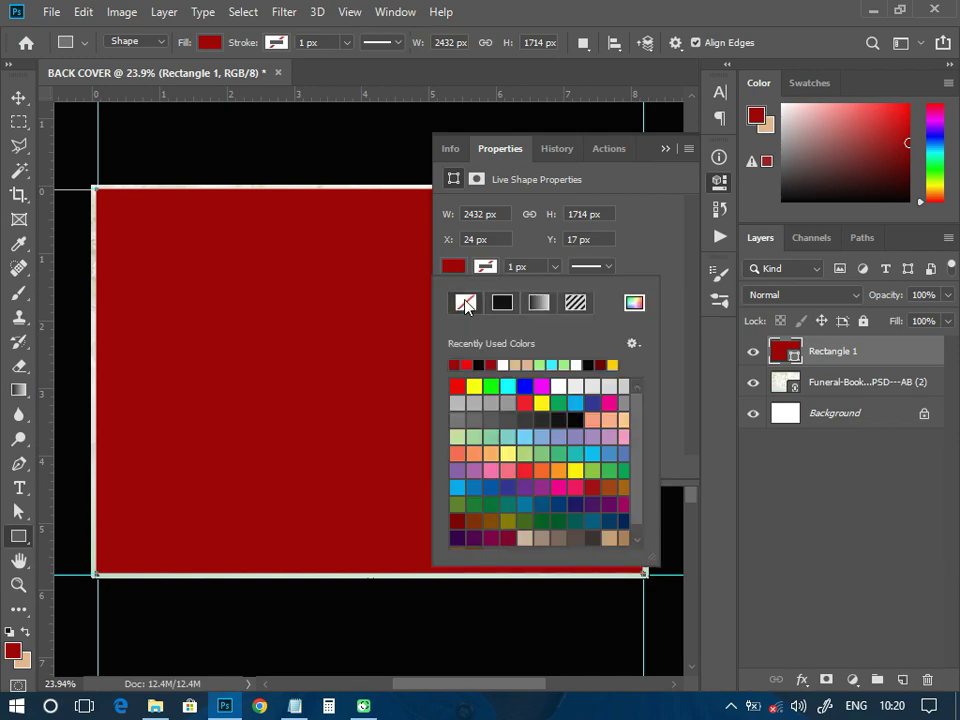
{"action": "left_click", "coordinate": [465, 303]}
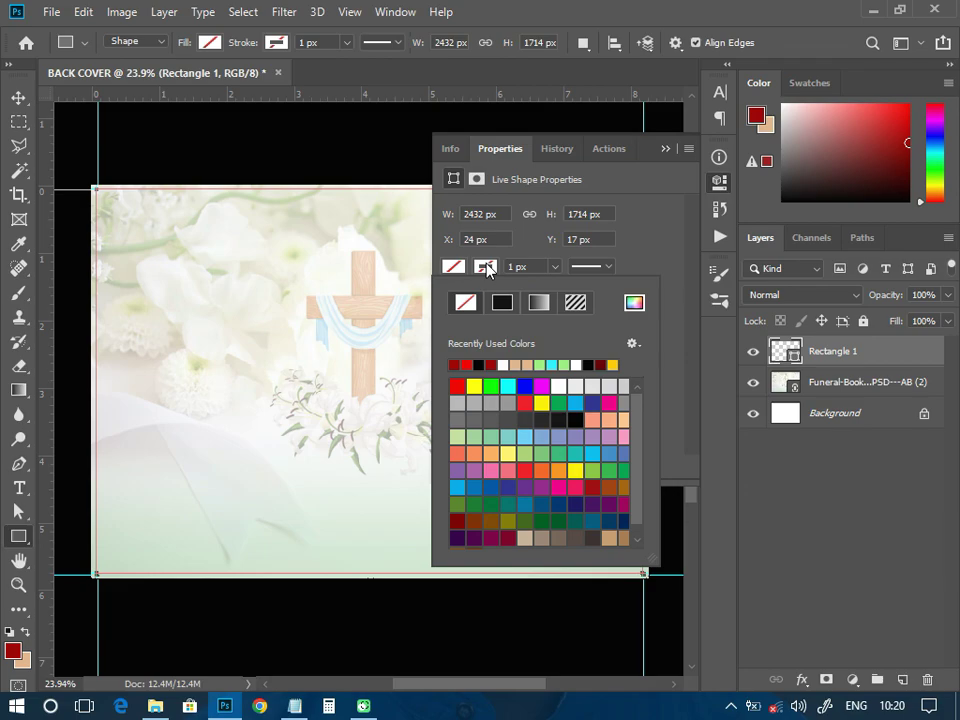
{"action": "left_click", "coordinate": [502, 302]}
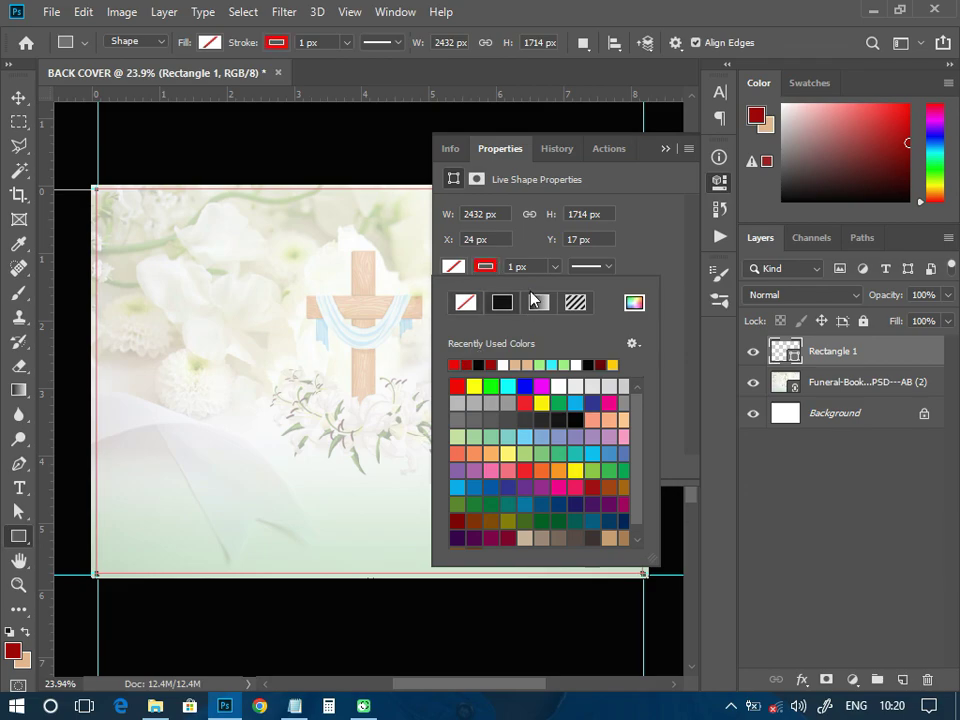
{"action": "left_click", "coordinate": [400, 225]}
{"action": "key", "text": "Tab"}
{"action": "type", "text": "10"}
{"action": "key", "text": "Return"}
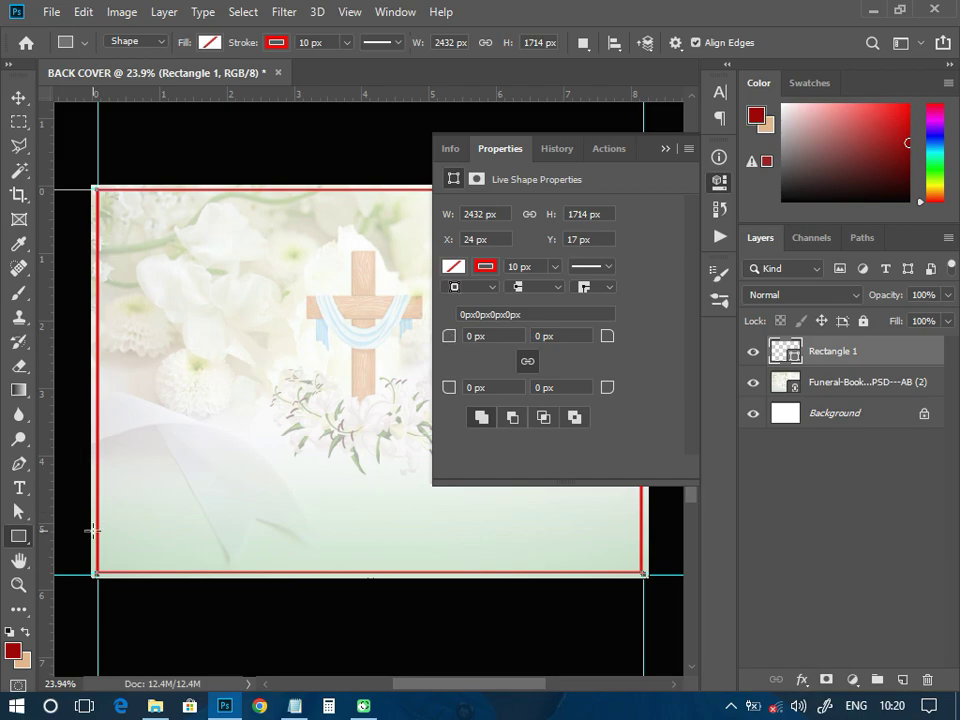
- Round all four corners of the rectangle with a linked radius of 174 px
{"action": "left_click_drag", "start_coordinate": [456, 336], "coordinate": [592, 358]}
{"action": "left_click", "coordinate": [528, 361]}
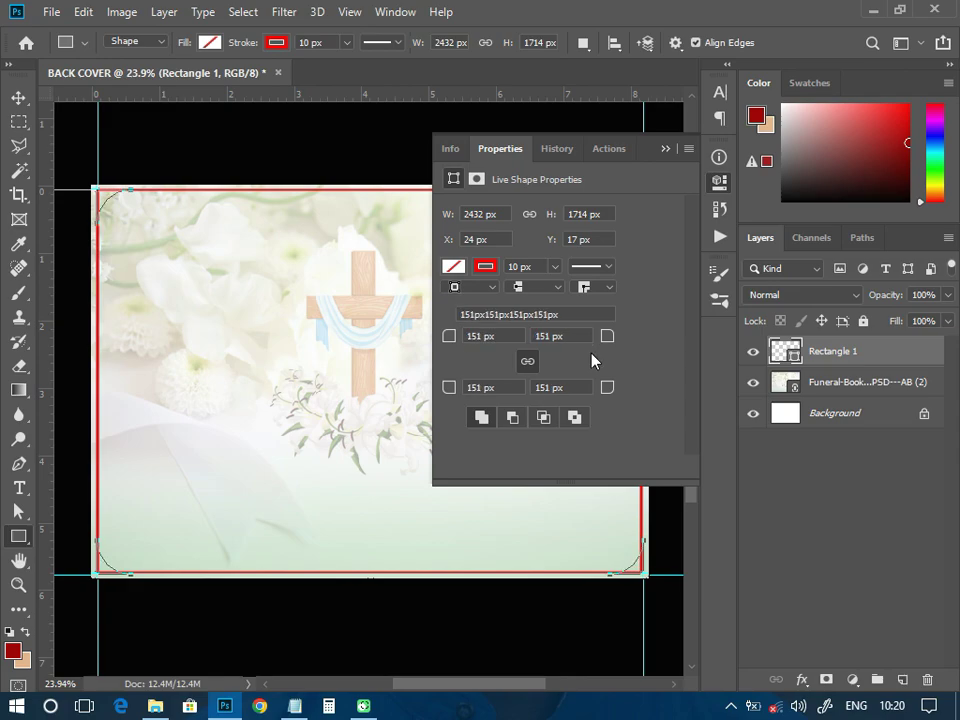
{"action": "left_click_drag", "start_coordinate": [449, 339], "coordinate": [472, 338]}
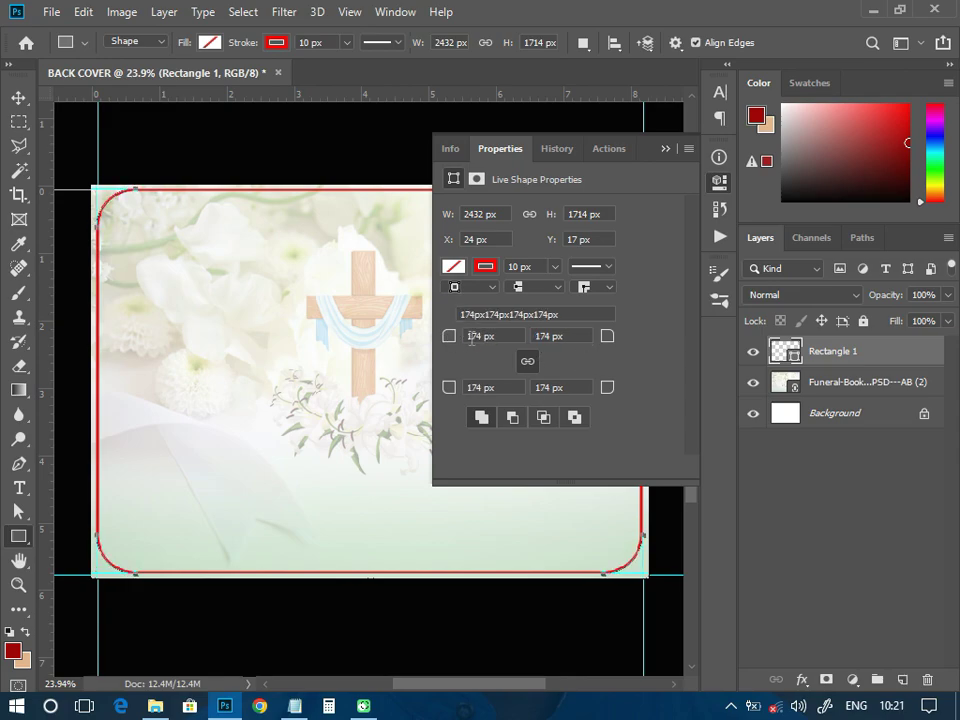
{"action": "left_click", "coordinate": [720, 182]}
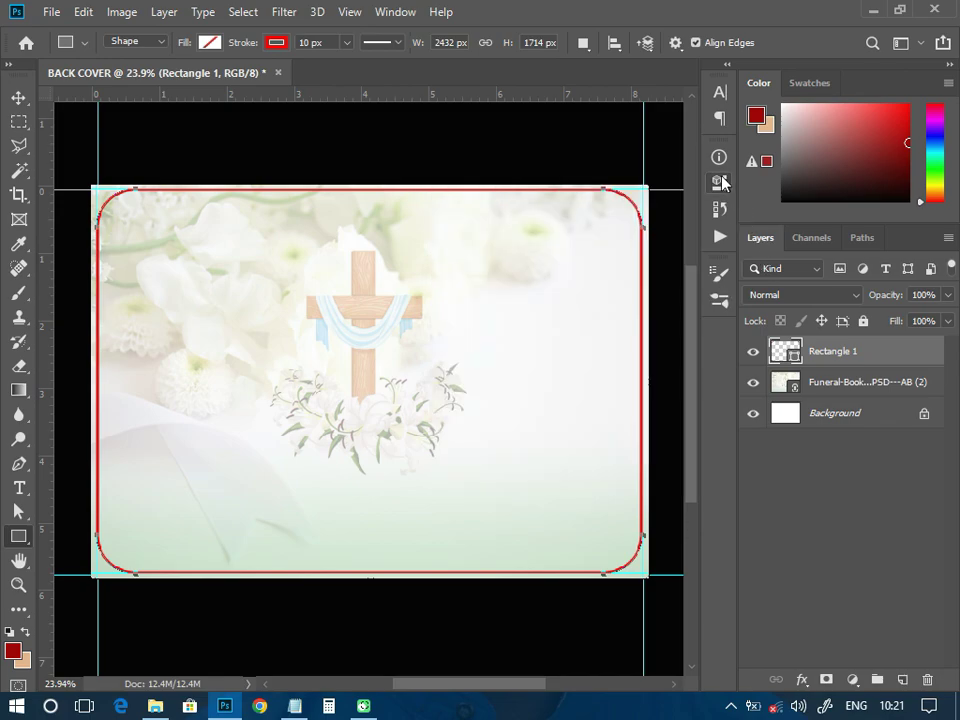
- Scale the rounded frame about its centre to about 93% of its width and height
{"action": "left_click", "coordinate": [29, 98]}
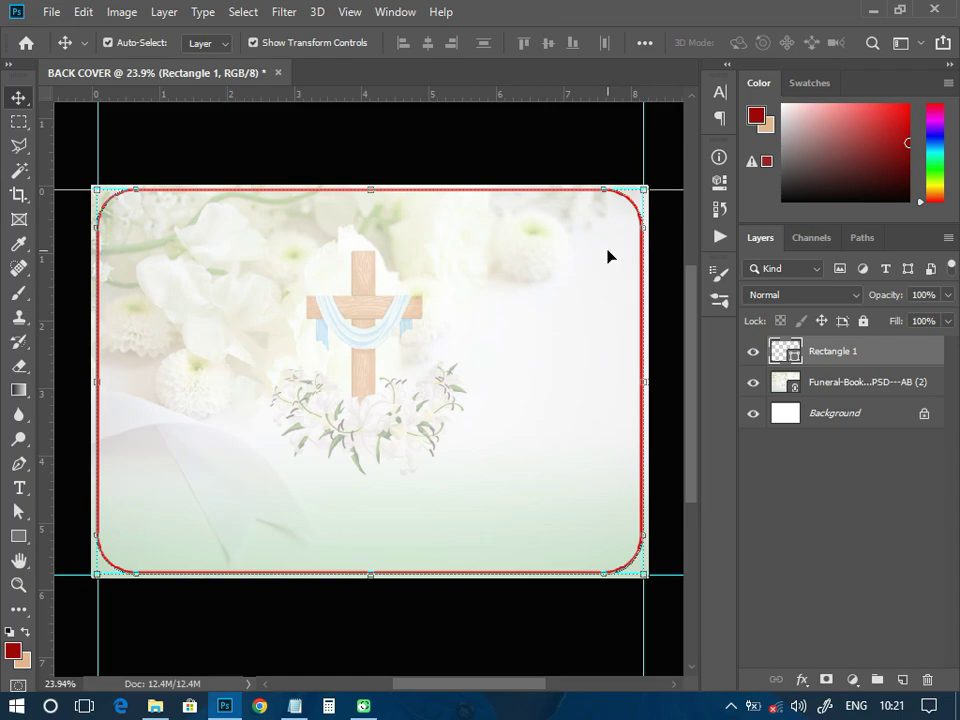
{"action": "left_click_drag", "start_coordinate": [642, 189], "coordinate": [621, 197]}
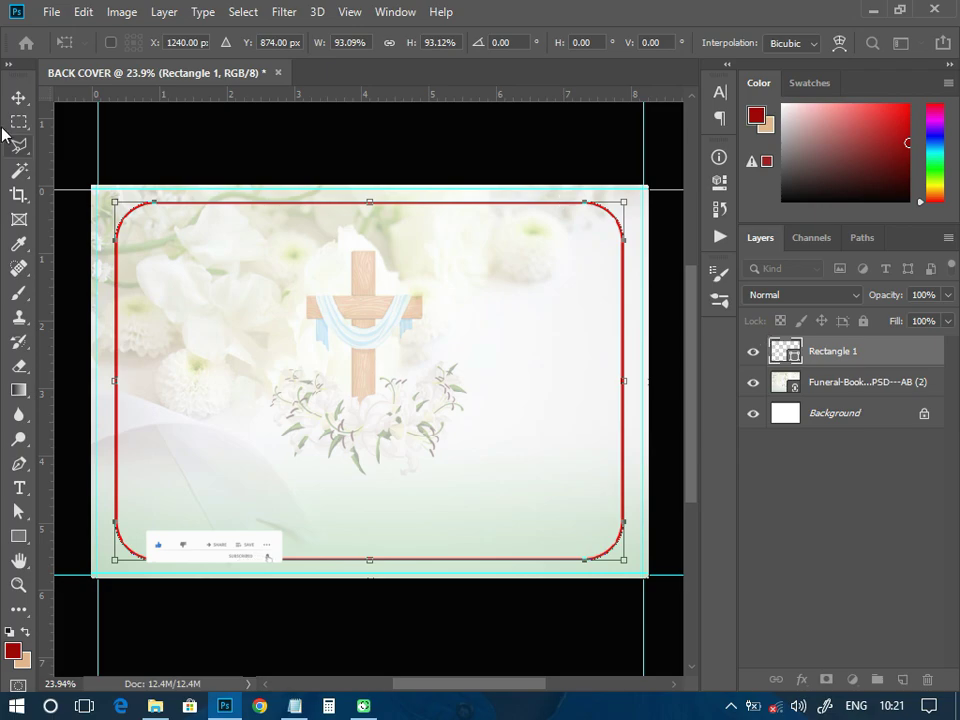
{"action": "left_click", "coordinate": [18, 97]}
{"action": "key", "text": "Return"}
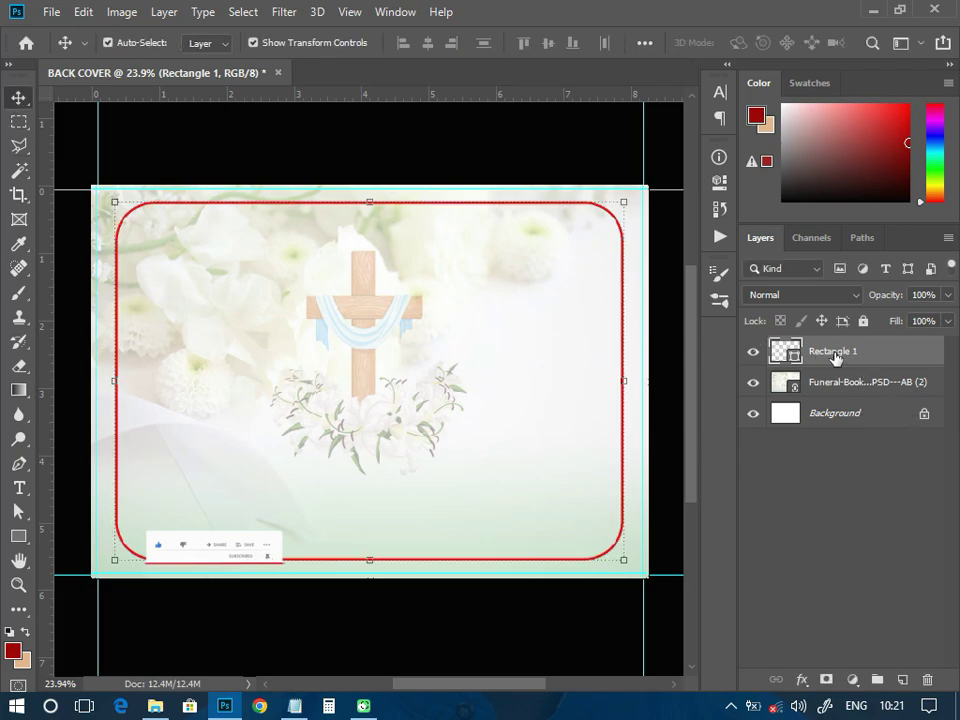
- Duplicate the Rectangle 1 layer and give the copy no stroke and a solid dark red fill
{"action": "right_click", "coordinate": [838, 352]}
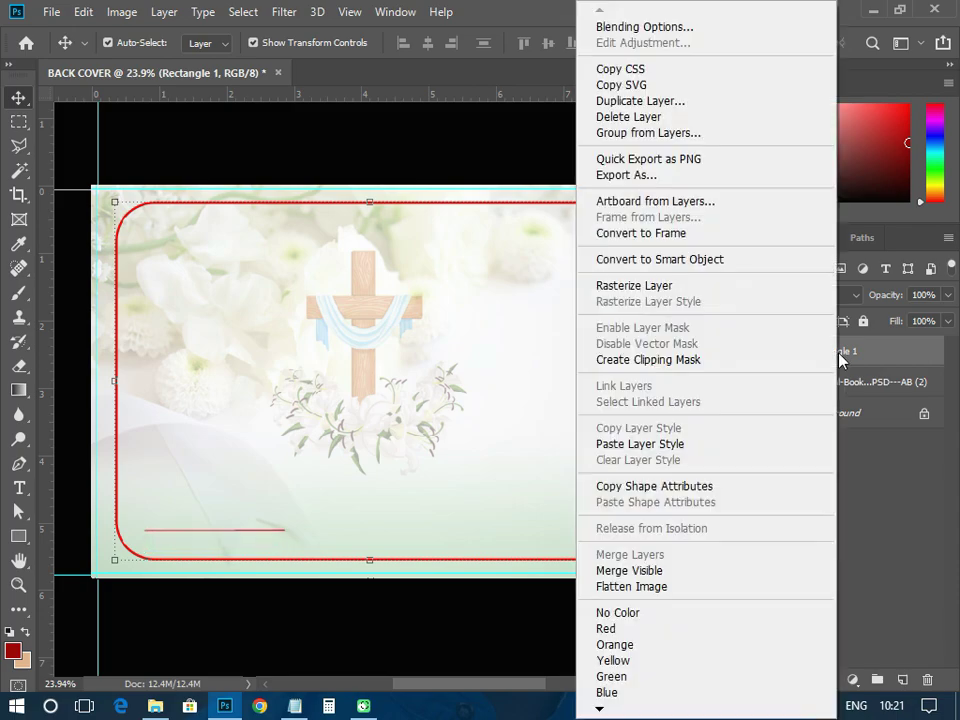
{"action": "left_click", "coordinate": [669, 100]}
{"action": "left_click", "coordinate": [628, 185]}
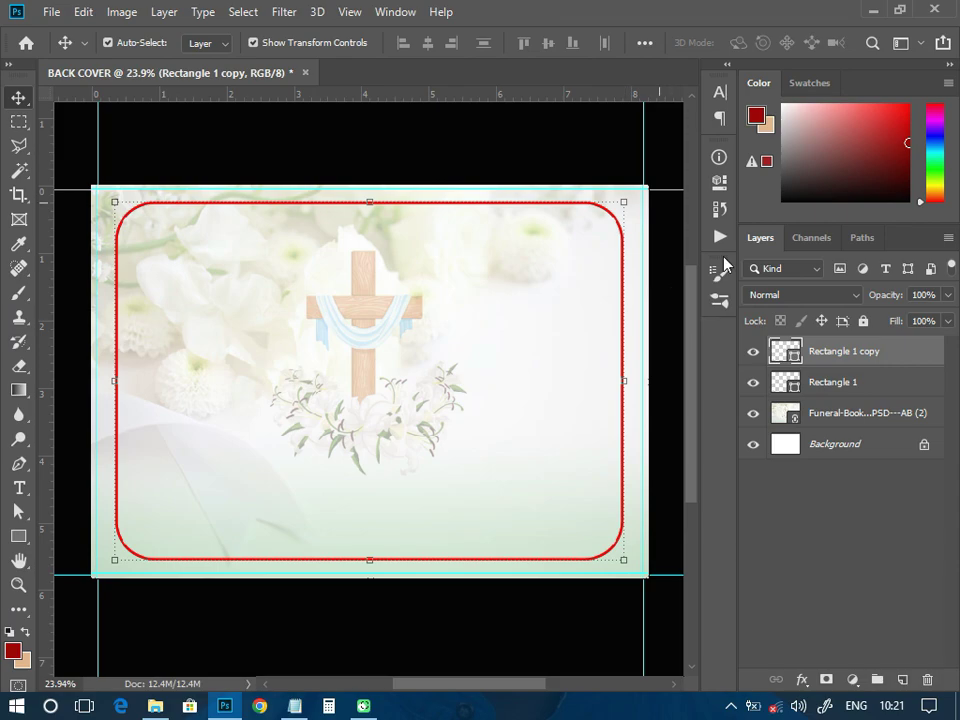
{"action": "left_click", "coordinate": [718, 185]}
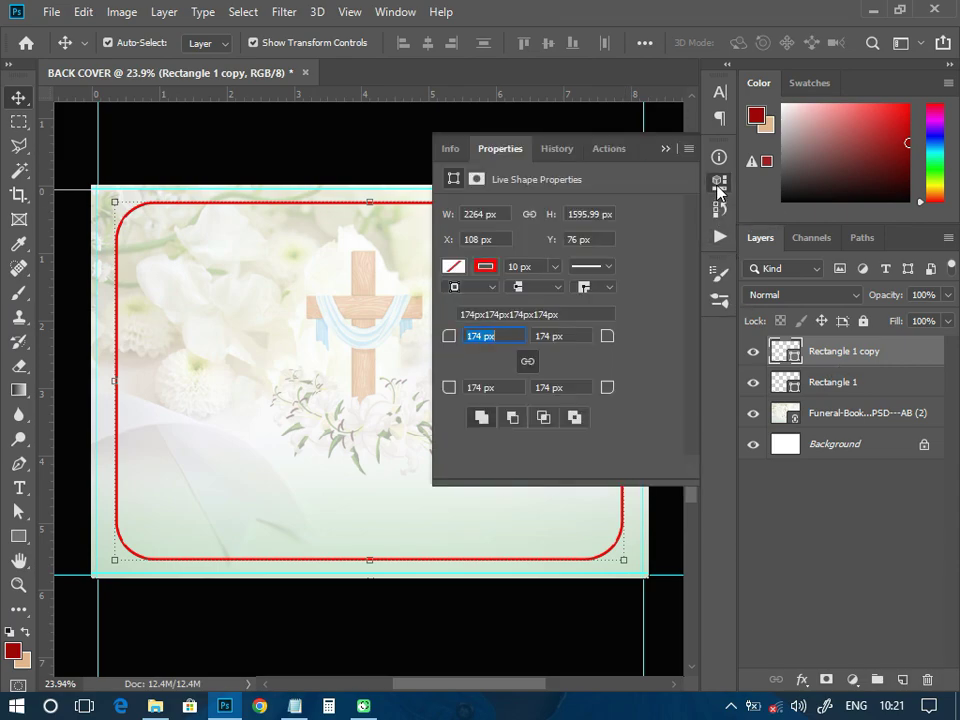
{"action": "left_click", "coordinate": [486, 266]}
{"action": "left_click", "coordinate": [468, 303]}
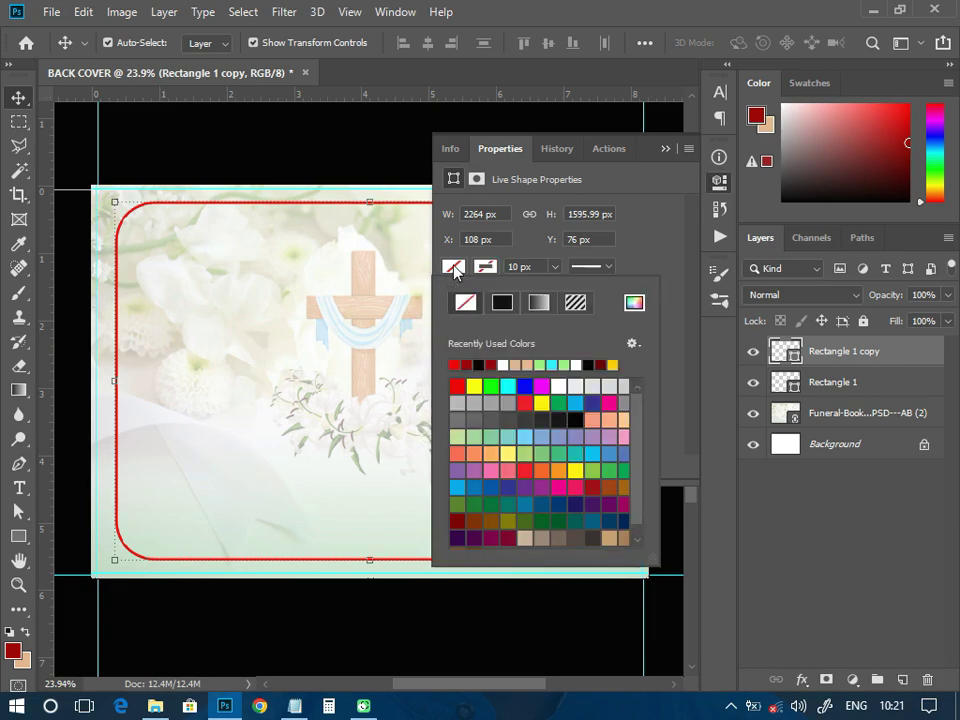
{"action": "left_click", "coordinate": [467, 363]}
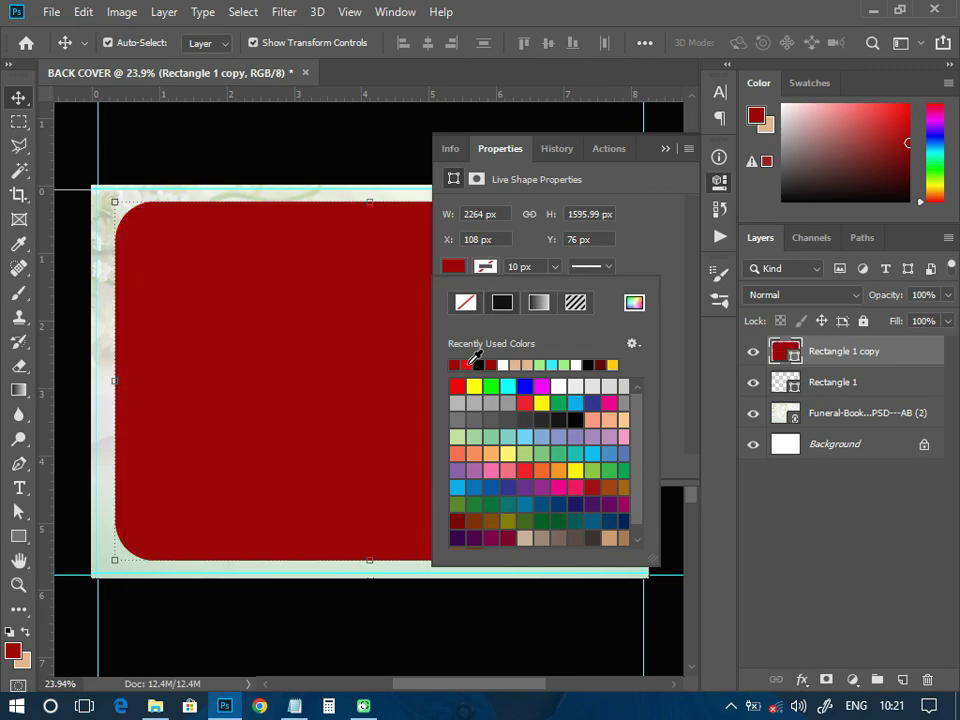
{"action": "left_click", "coordinate": [717, 184]}
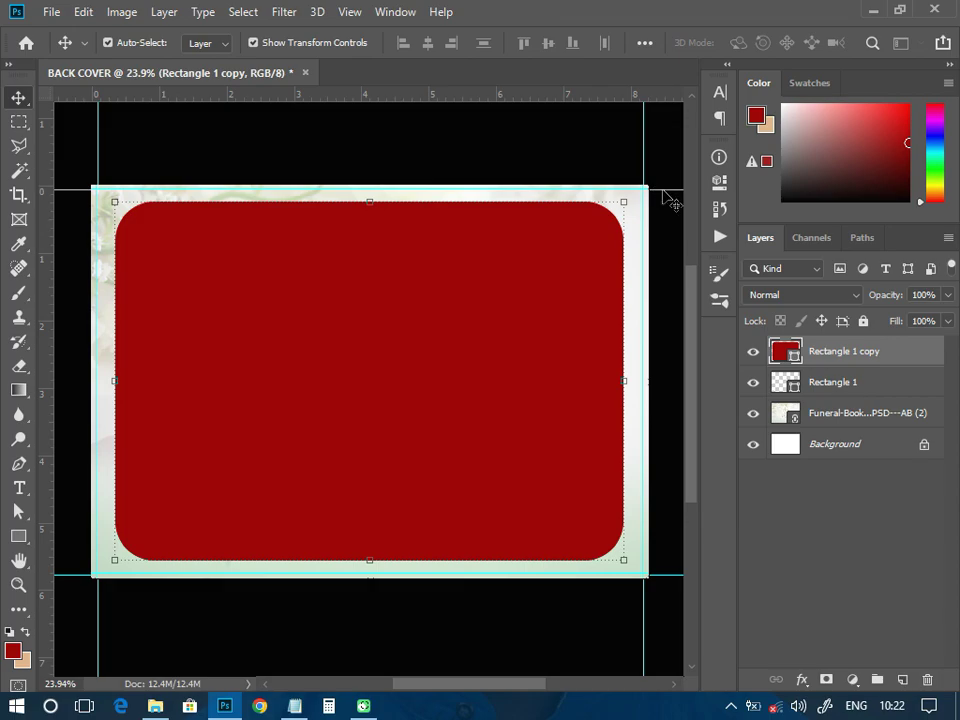
- Scale the dark red rectangle about its centre to about 76% so it sits inside the frame
{"action": "left_click_drag", "start_coordinate": [622, 203], "coordinate": [559, 243]}
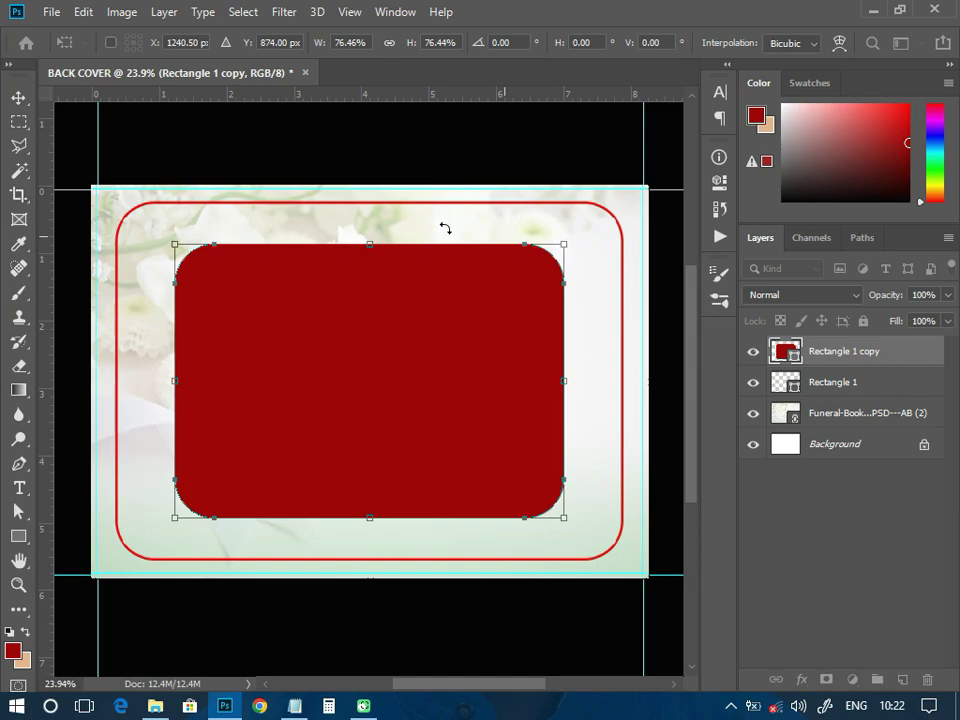
{"action": "left_click", "coordinate": [25, 99]}
{"action": "key", "text": "Return"}
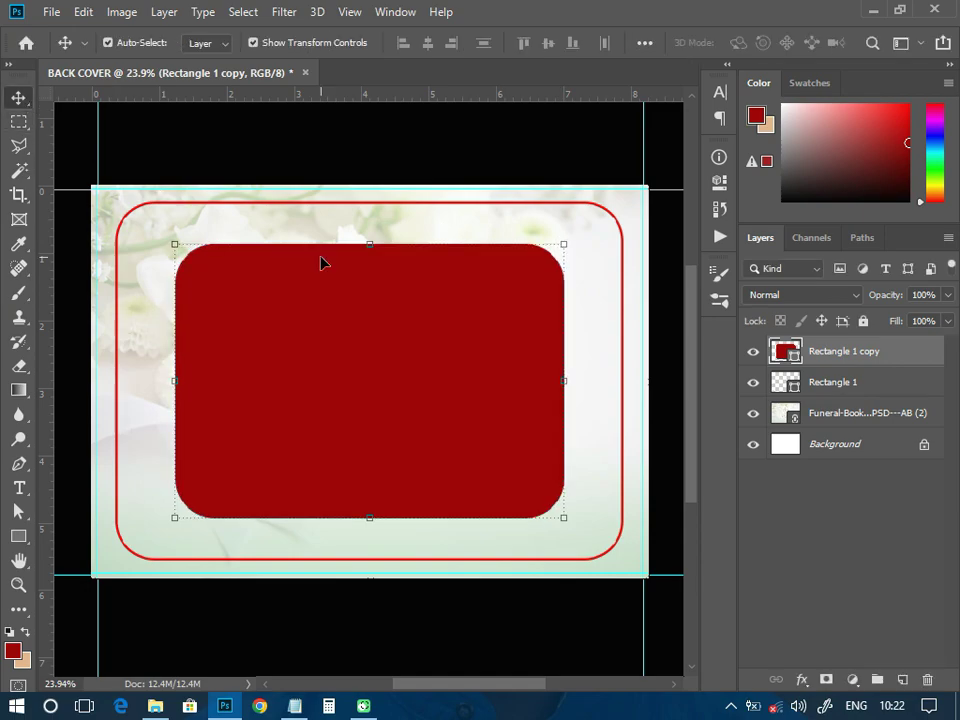
{"action": "left_click", "coordinate": [665, 300]}
- Apply a linear Gradient Overlay with the Orange, Yellow, Orange gradient to the outer frame, Rectangle 1
{"action": "left_click", "coordinate": [821, 397]}
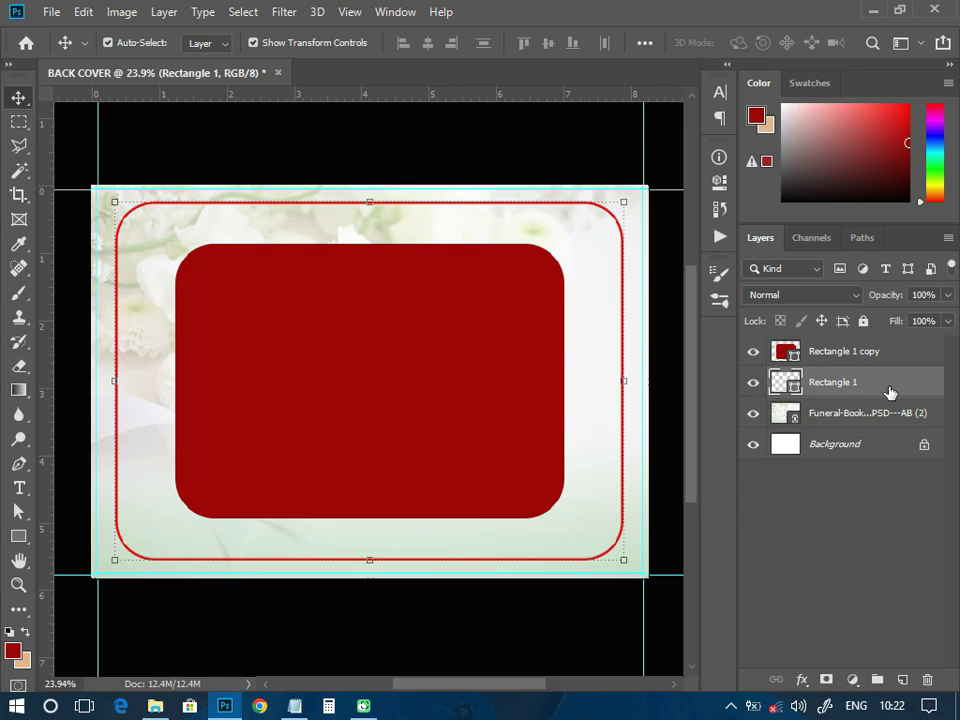
{"action": "left_click", "coordinate": [803, 680]}
{"action": "left_click", "coordinate": [828, 627]}
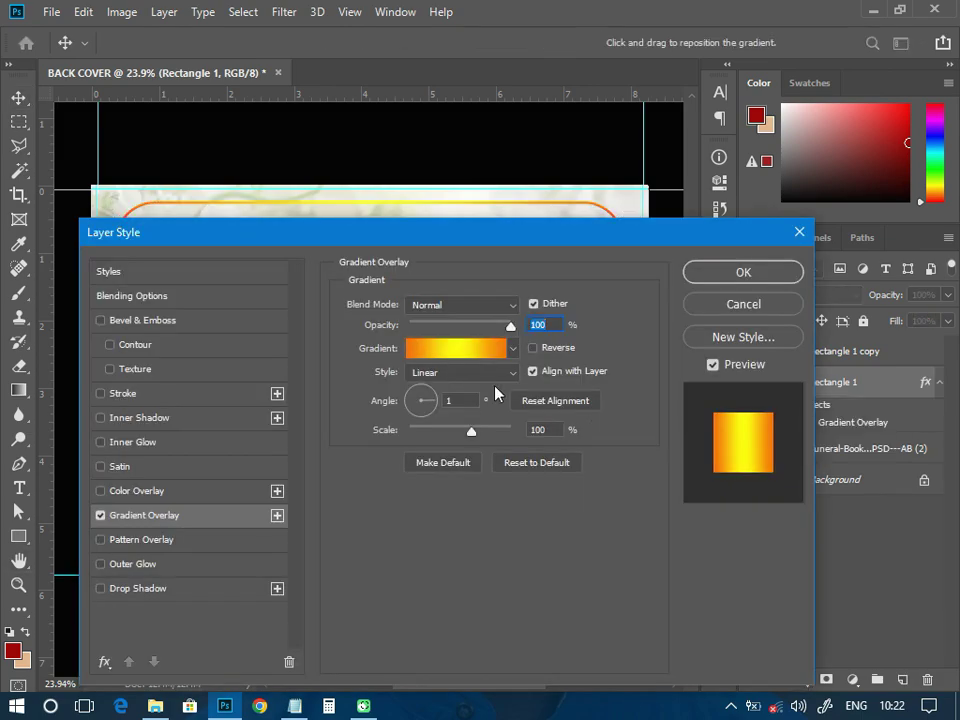
{"action": "left_click", "coordinate": [458, 348]}
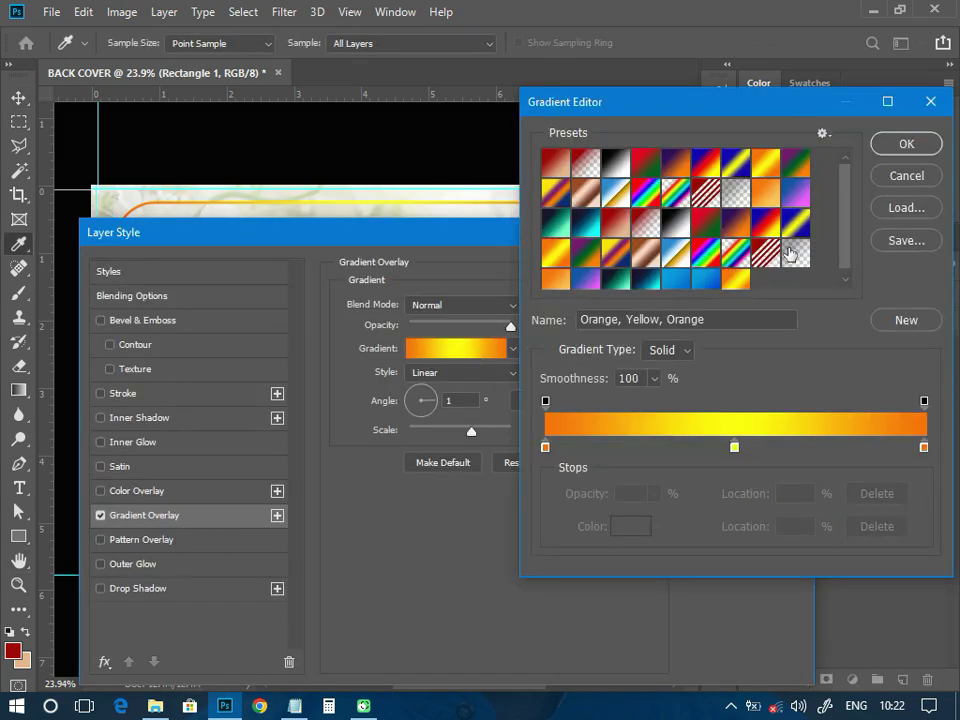
{"action": "left_click", "coordinate": [880, 178]}
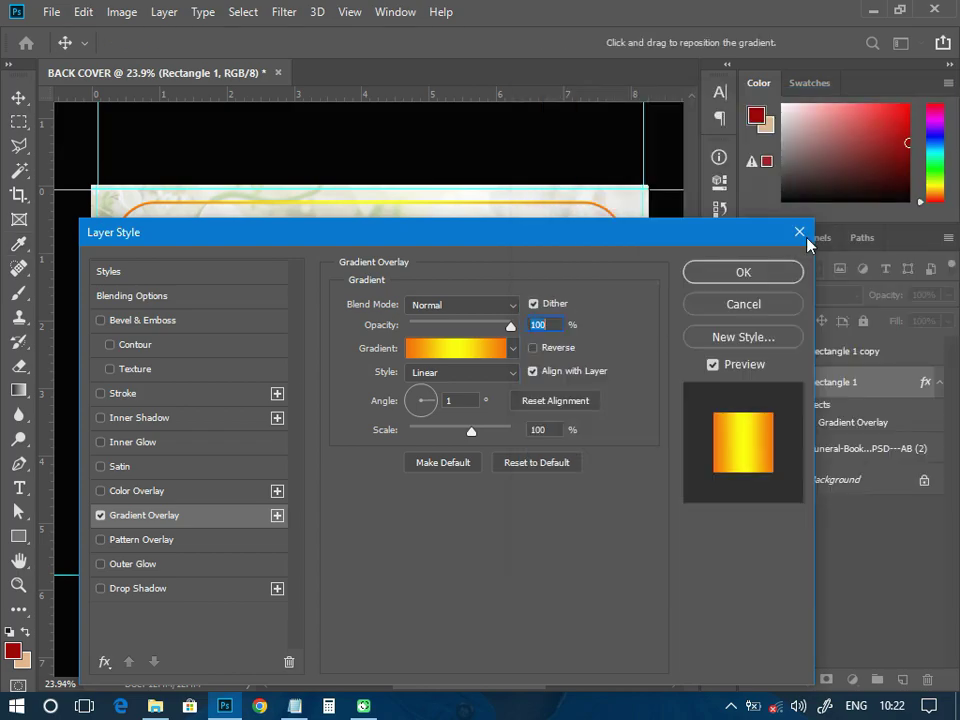
{"action": "left_click", "coordinate": [763, 273]}
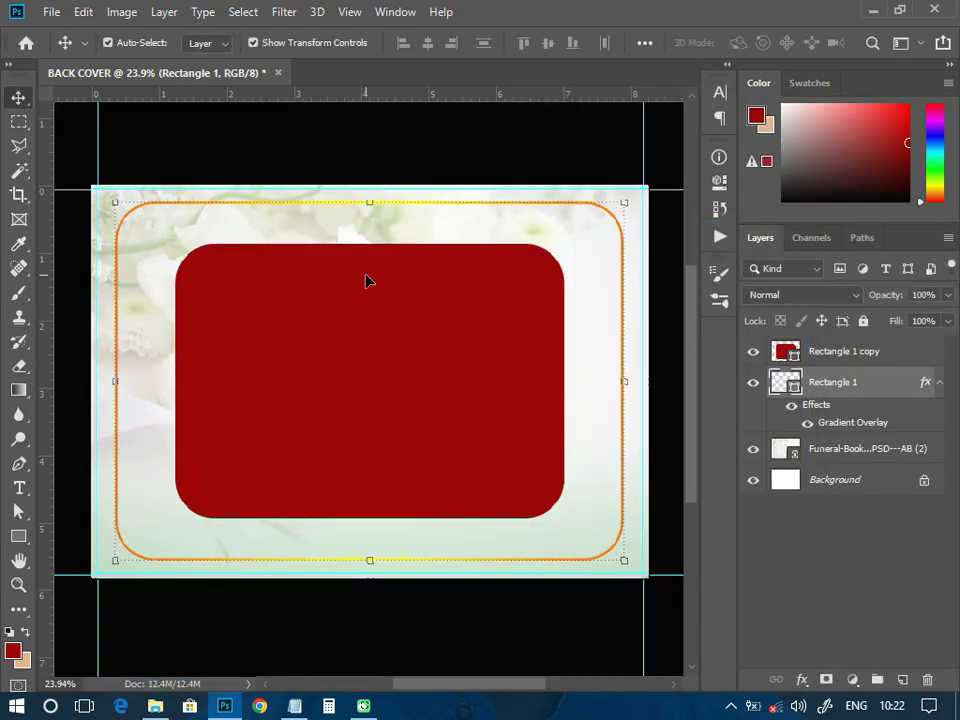
{"action": "left_click", "coordinate": [401, 171]}
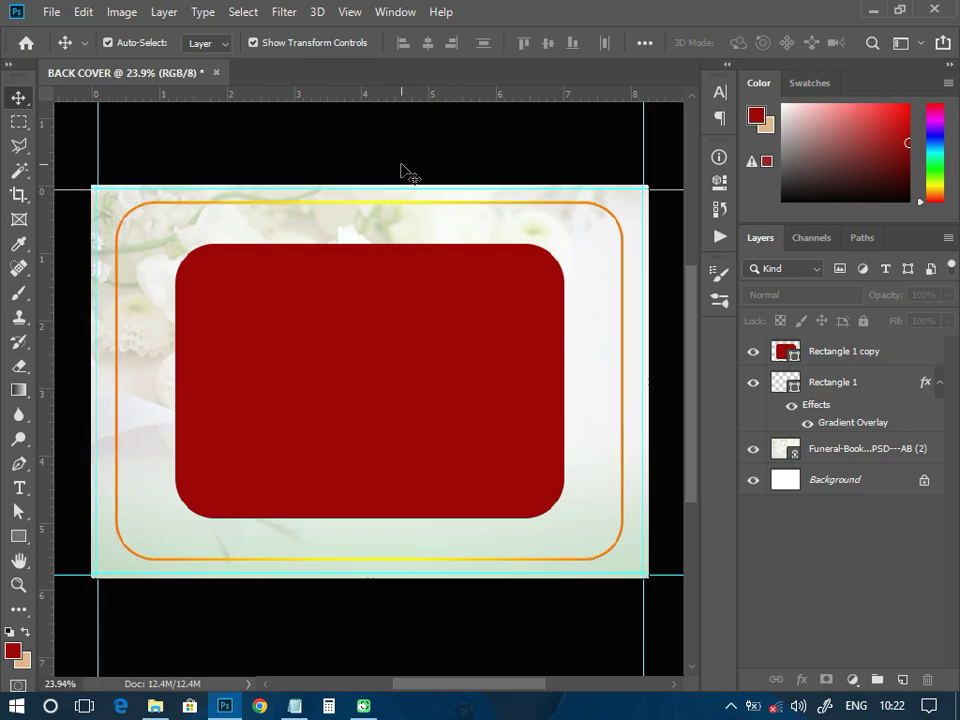
- Duplicate the dark red rectangle and apply the orange-yellow-orange linear Gradient Overlay to the new copy at 100% opacity
{"action": "left_click", "coordinate": [325, 397]}
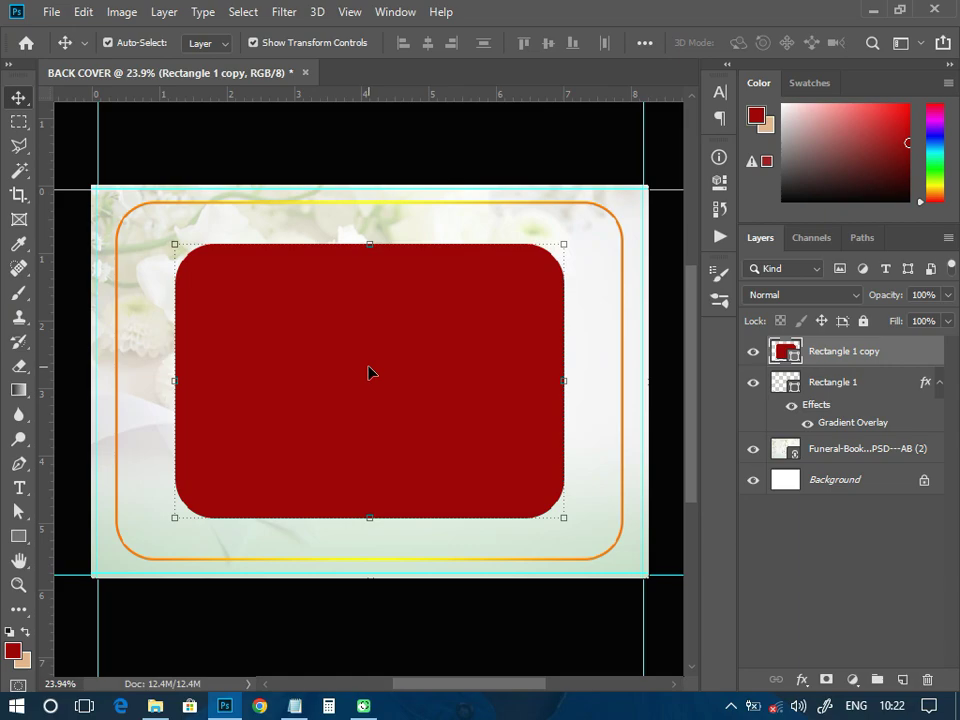
{"action": "right_click", "coordinate": [850, 358]}
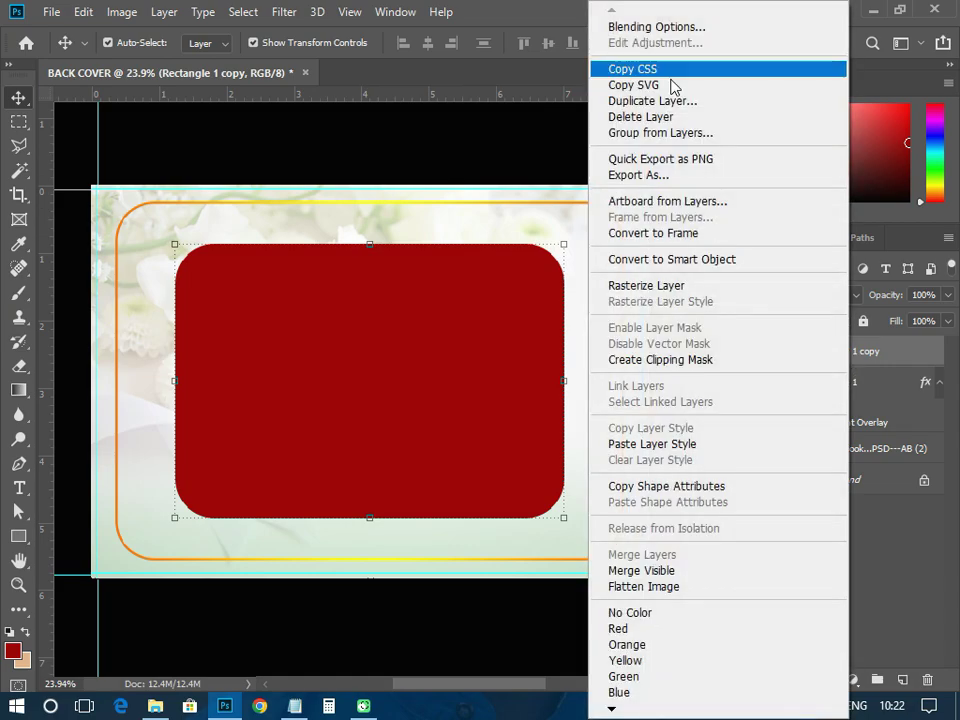
{"action": "left_click", "coordinate": [652, 101]}
{"action": "left_click", "coordinate": [632, 182]}
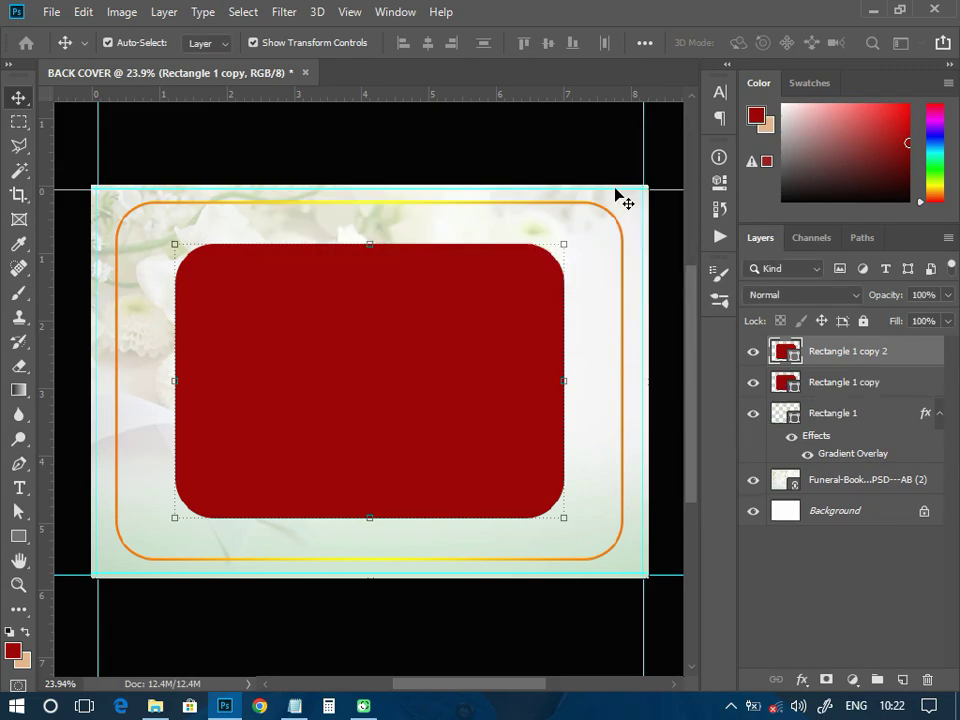
{"action": "left_click", "coordinate": [802, 679]}
{"action": "left_click", "coordinate": [813, 651]}
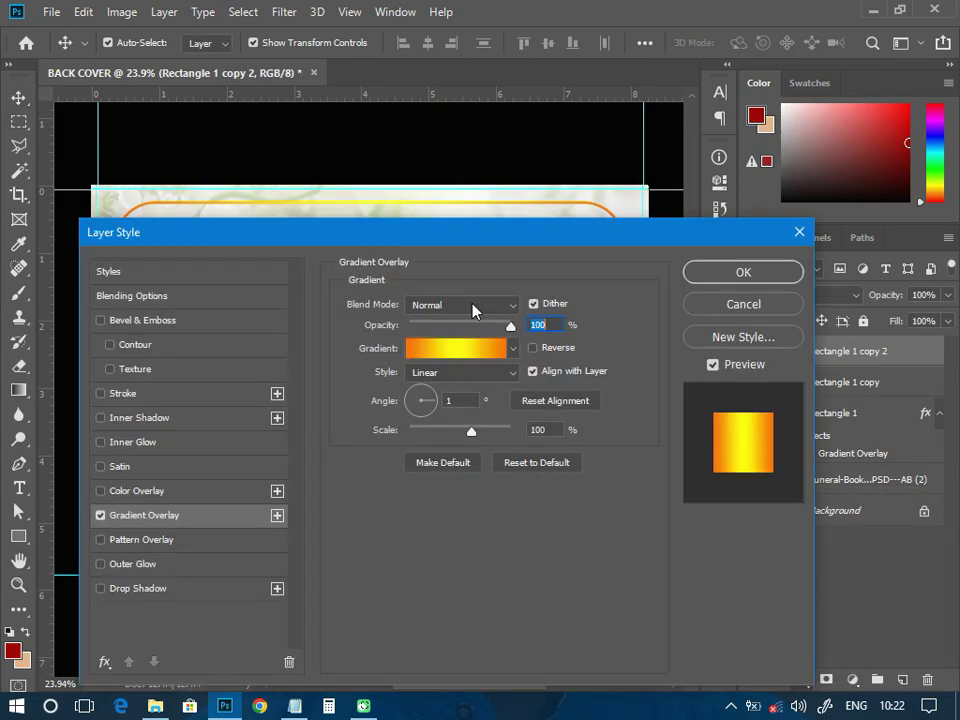
{"action": "left_click_drag", "start_coordinate": [623, 255], "coordinate": [633, 412]}
{"action": "left_click_drag", "start_coordinate": [630, 318], "coordinate": [607, 300]}
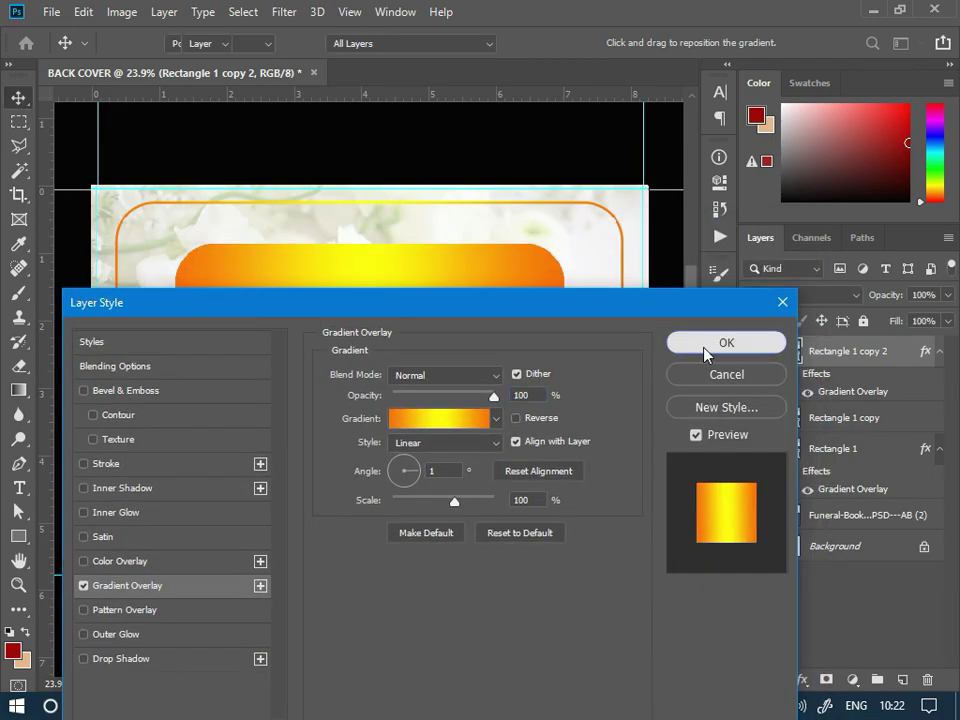
{"action": "left_click", "coordinate": [705, 345]}
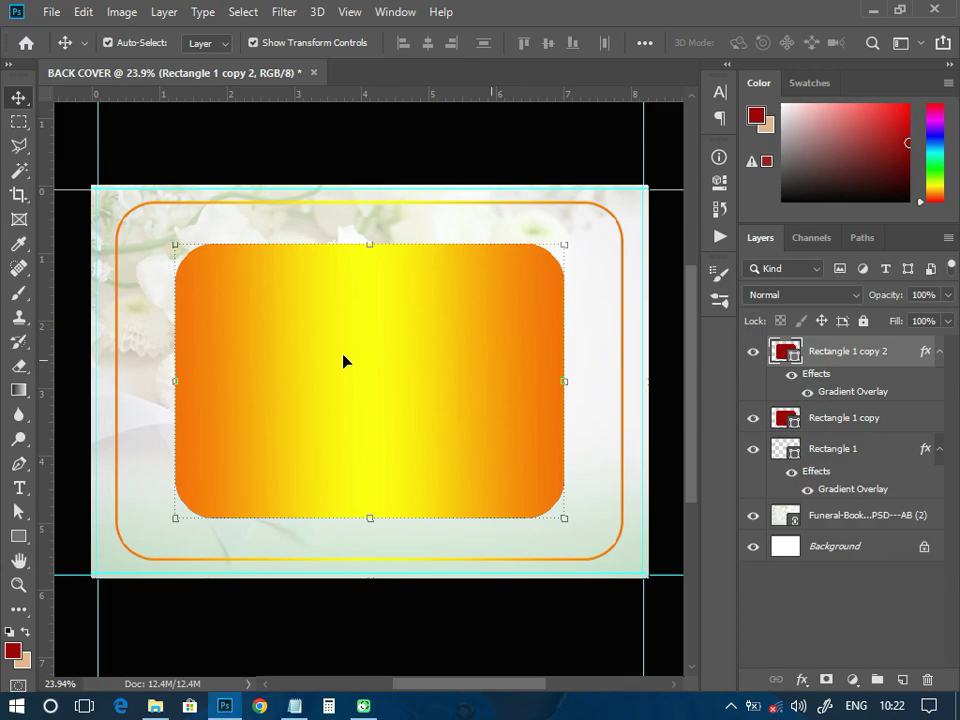
- Clip the gradient rectangle to the dark red one and move it so only its lower-left corner covers the red shape's upper-right corner
{"action": "right_click", "coordinate": [883, 352]}
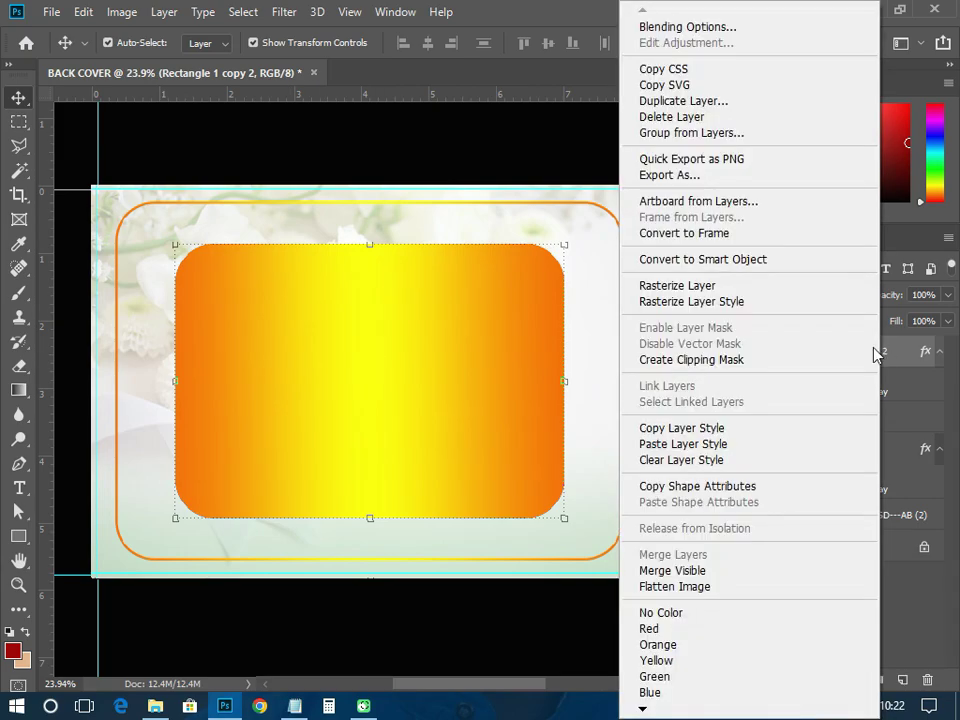
{"action": "left_click", "coordinate": [703, 360]}
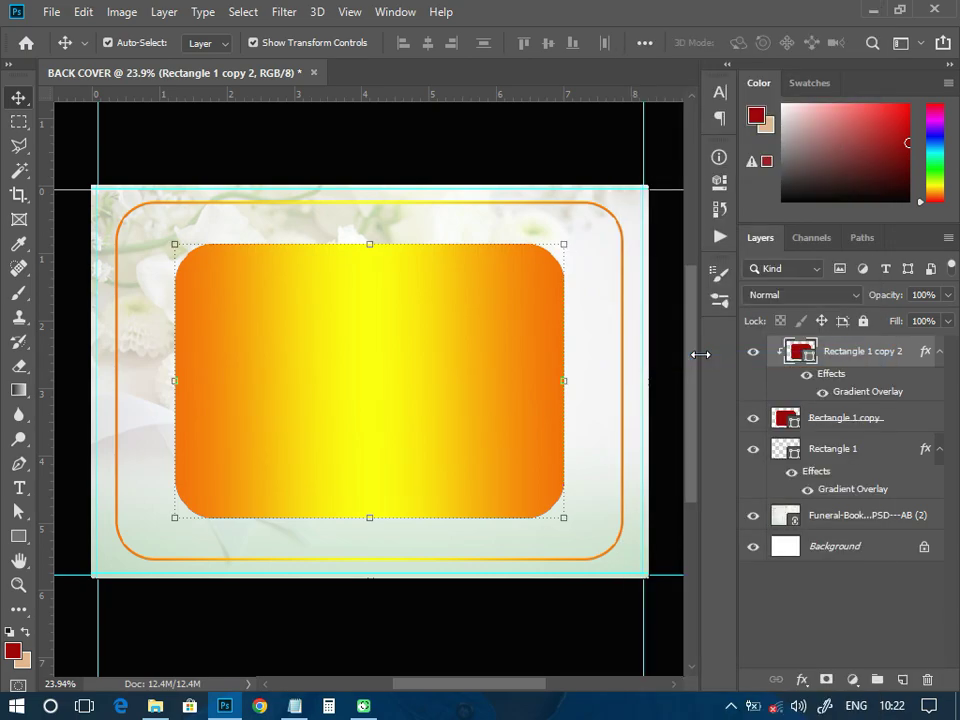
{"action": "left_click_drag", "start_coordinate": [290, 374], "coordinate": [571, 268]}
{"action": "left_click_drag", "start_coordinate": [513, 300], "coordinate": [537, 300]}
- Duplicate the clipped gradient corner layer, Rectangle 1 copy 2, within the BACK COVER document
{"action": "right_click", "coordinate": [865, 365]}
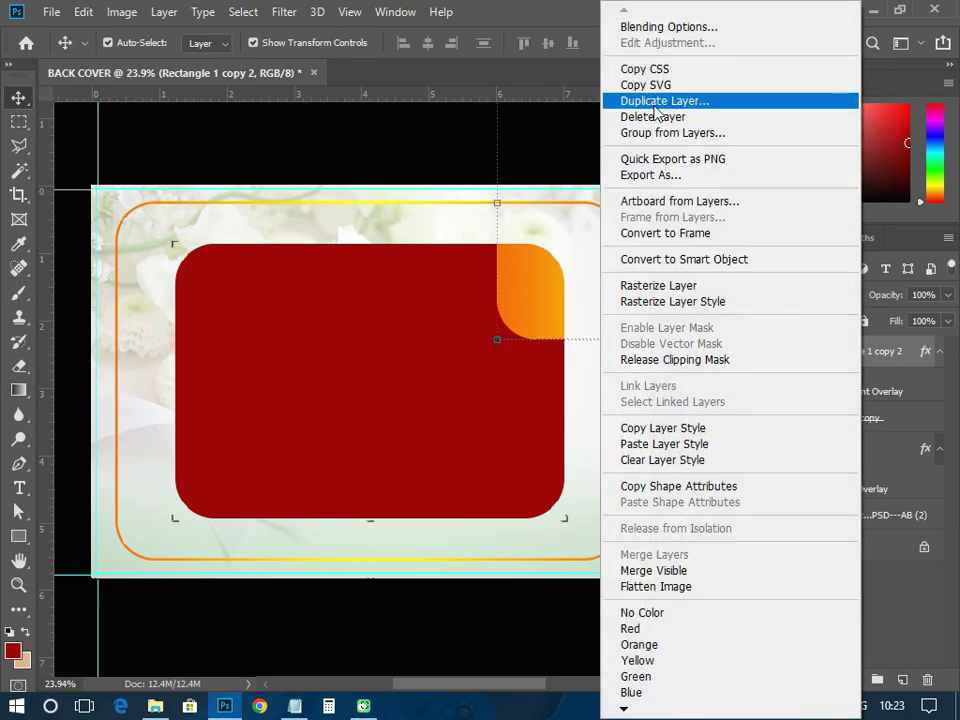
{"action": "left_click", "coordinate": [656, 101]}
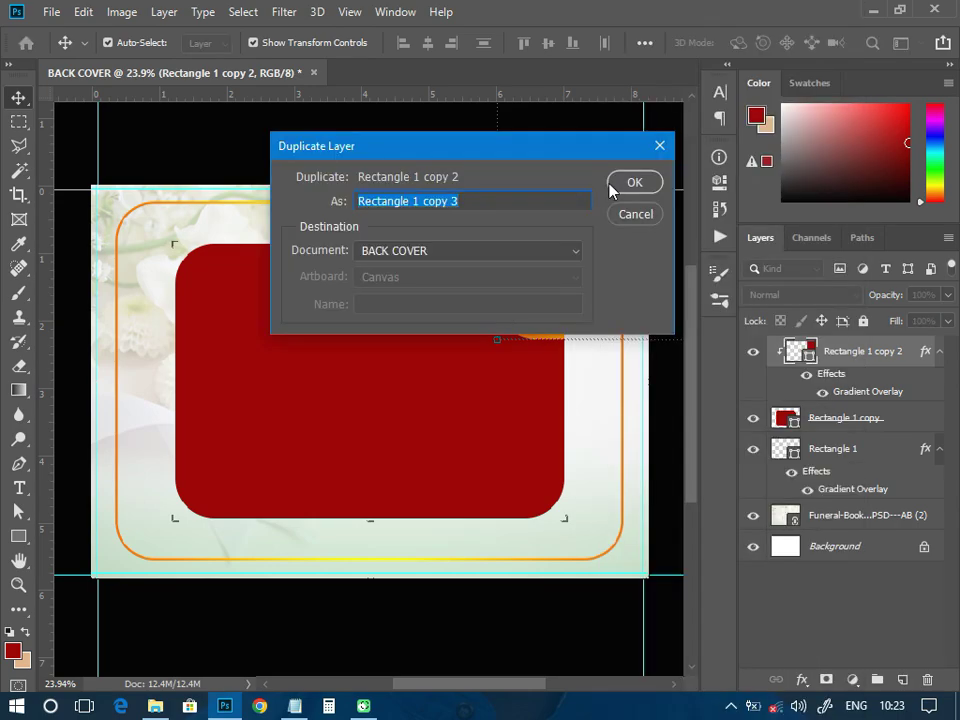
{"action": "left_click", "coordinate": [610, 186]}
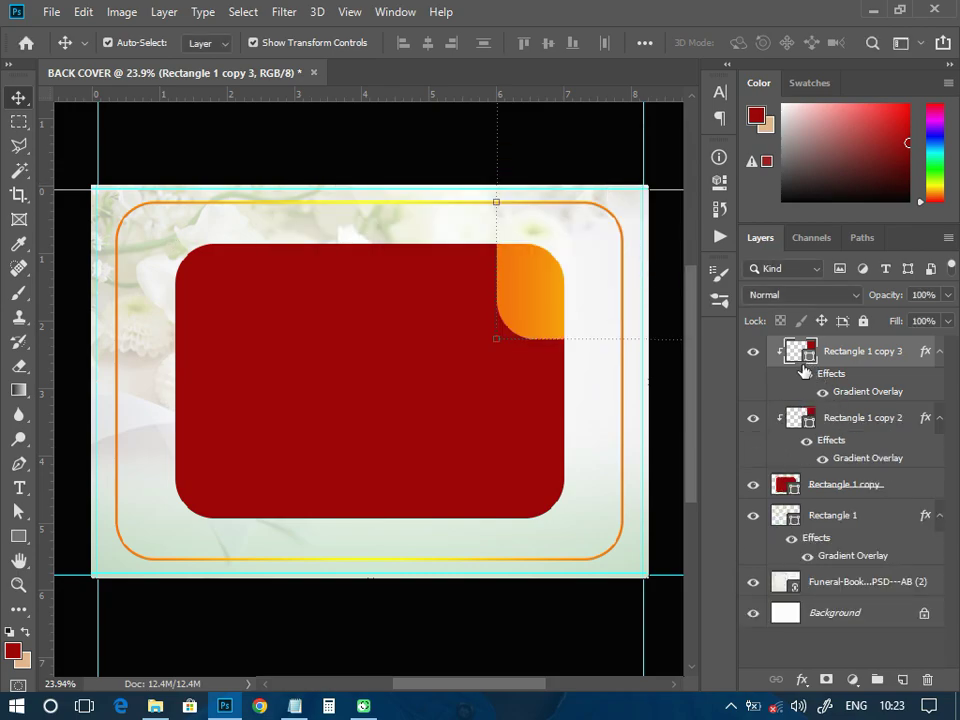
- Change the duplicated corner shape, Rectangle 1 copy 3, to a stroke with no fill and offset it slightly down-left as an outline
{"action": "left_click", "coordinate": [721, 186]}
{"action": "left_click", "coordinate": [463, 270]}
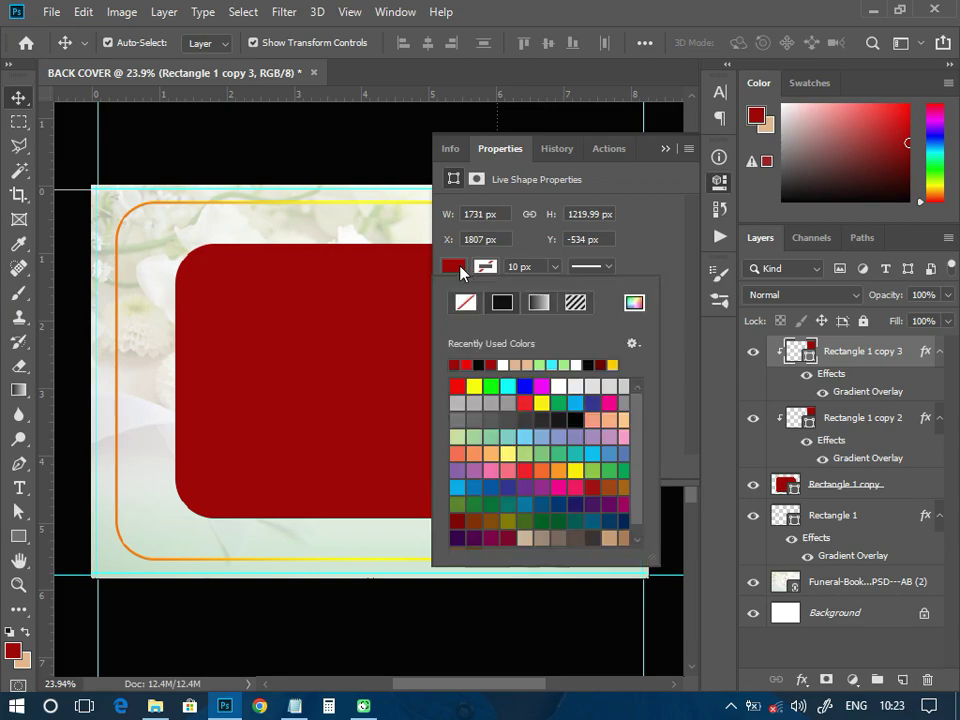
{"action": "left_click", "coordinate": [467, 302]}
{"action": "left_click", "coordinate": [456, 363]}
{"action": "left_click", "coordinate": [726, 189]}
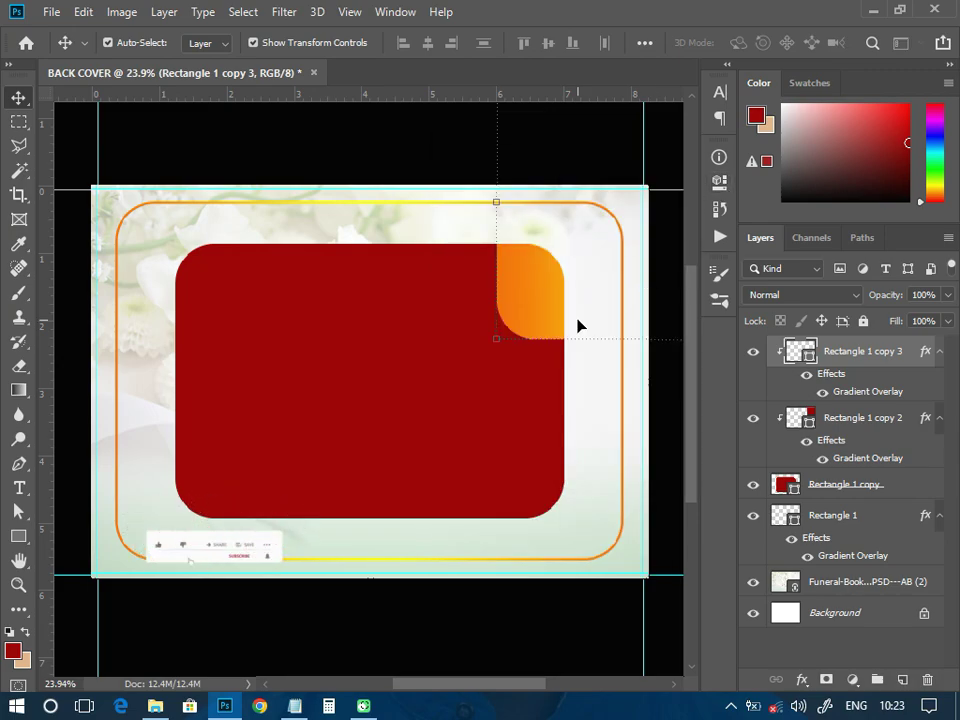
{"action": "left_click_drag", "start_coordinate": [527, 317], "coordinate": [521, 321]}
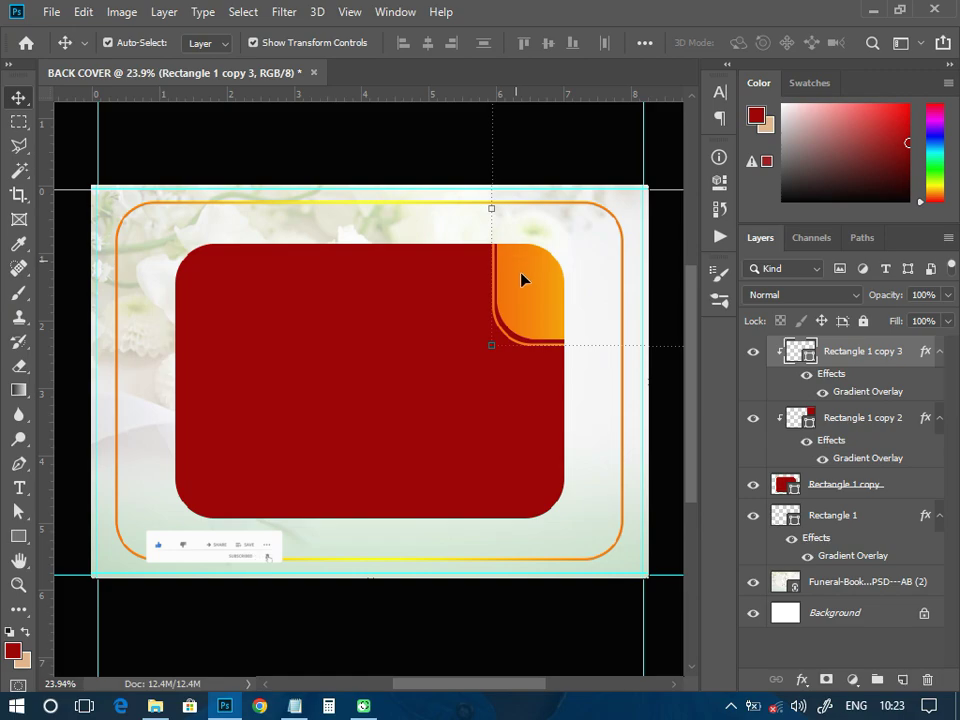
- Duplicate the corner accent and its outline, Rectangle 1 copy 2 and Rectangle 1 copy 3, within the BACK COVER document
{"action": "left_click", "coordinate": [829, 428], "text": "shift"}
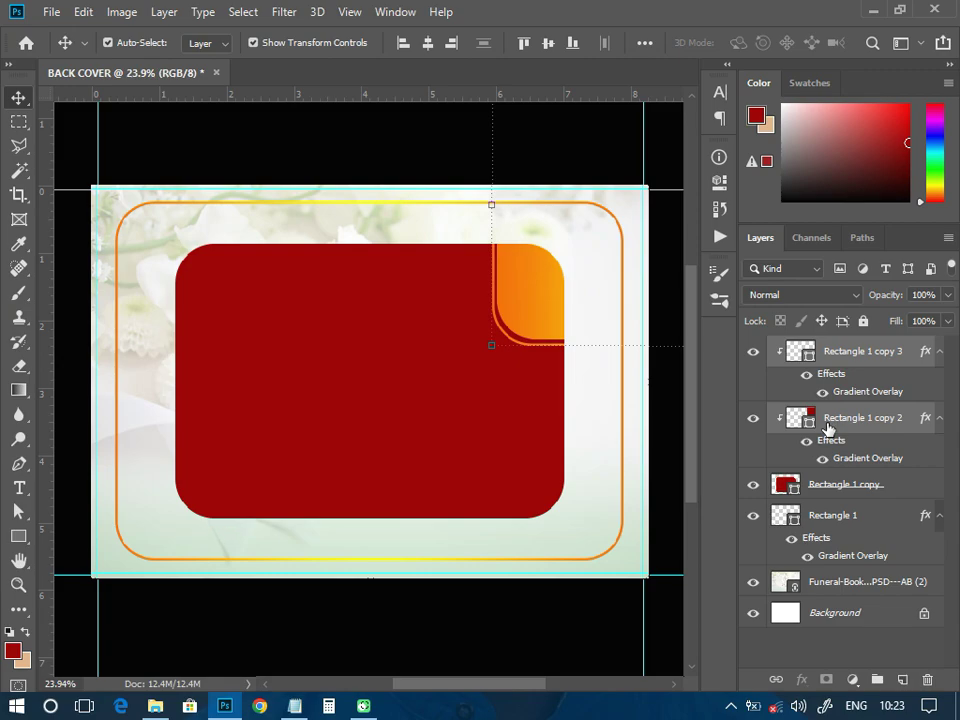
{"action": "right_click", "coordinate": [829, 428]}
{"action": "left_click", "coordinate": [625, 96]}
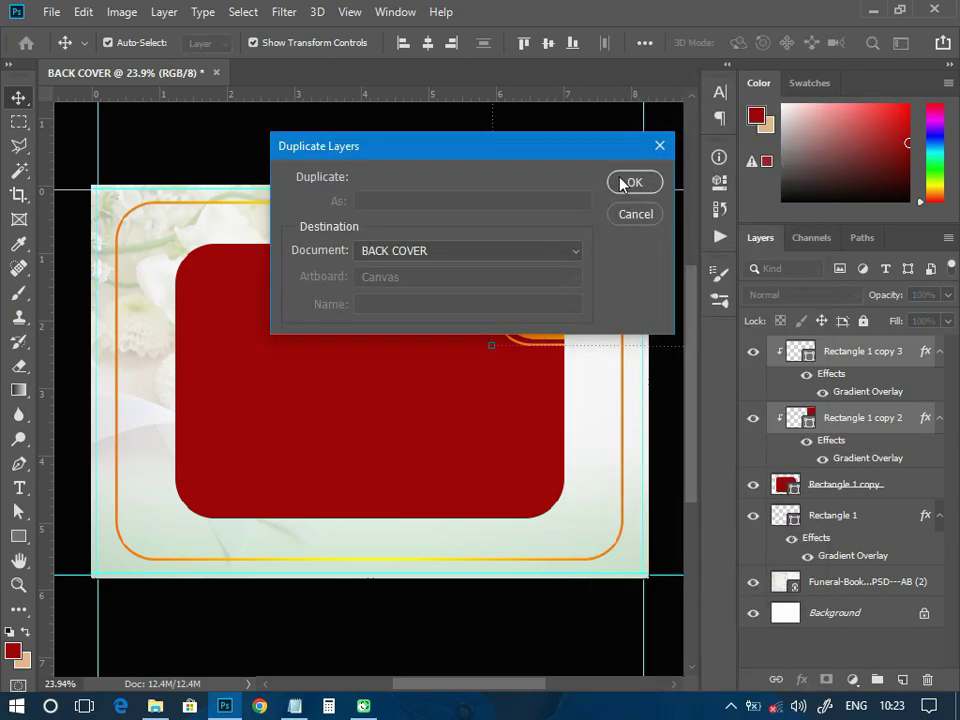
{"action": "left_click", "coordinate": [624, 183]}
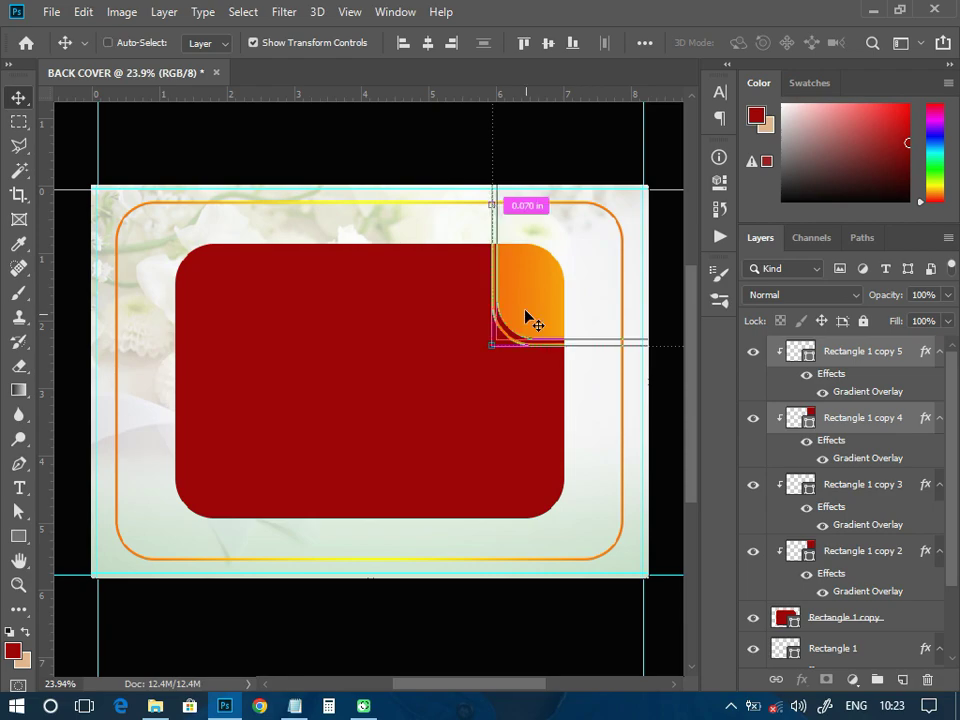
- Move the duplicated accent pair onto the red panel's lower-left corner and offset its outline slightly up and to the right
{"action": "left_click_drag", "start_coordinate": [529, 321], "coordinate": [171, 495]}
{"action": "left_click_drag", "start_coordinate": [241, 460], "coordinate": [208, 470]}
{"action": "key", "text": "ctrl"}
{"action": "left_click", "coordinate": [838, 360]}
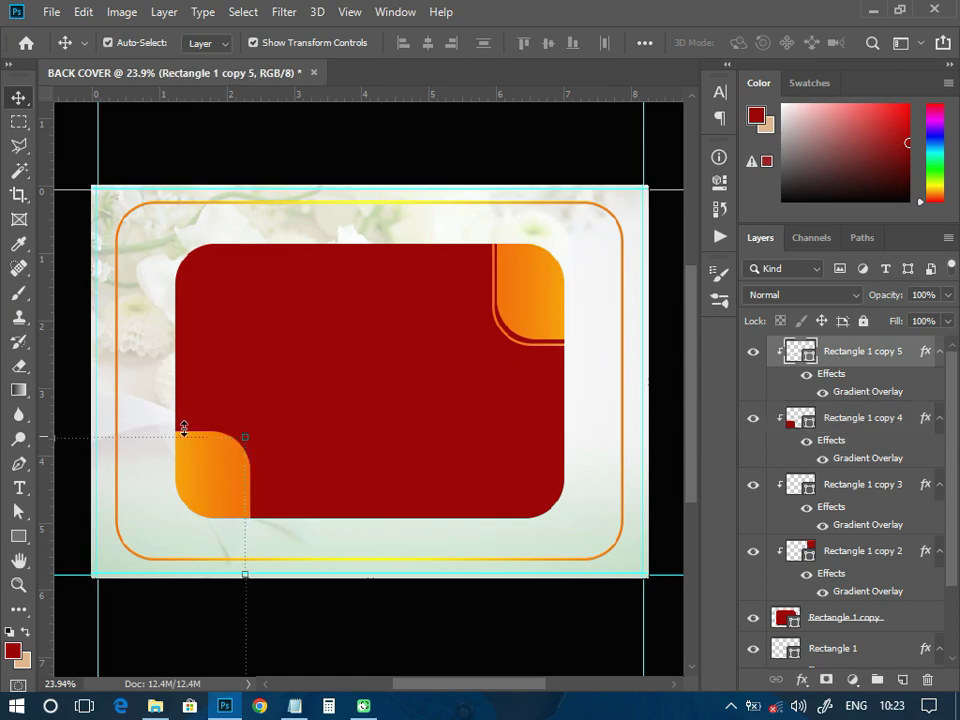
{"action": "mouse_move", "coordinate": [210, 461]}
{"action": "left_mouse_down"}
{"action": "mouse_move", "coordinate": [223, 461]}
{"action": "mouse_move", "coordinate": [222, 451]}
{"action": "left_mouse_up"}
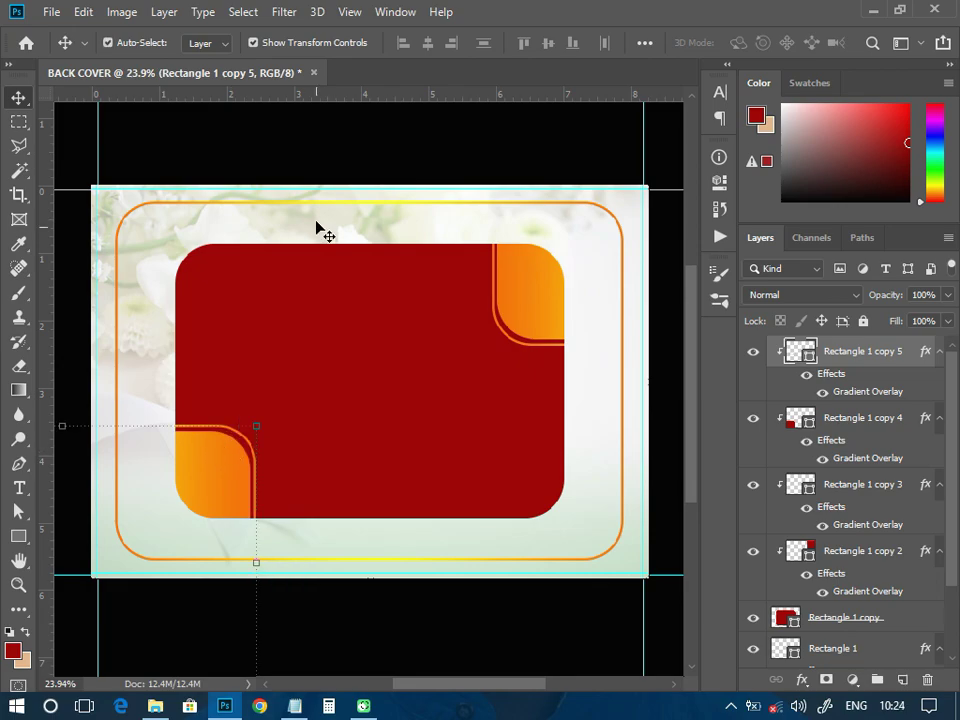
- Set the opacity of the dark red panel, Rectangle 1 copy, to 90%
{"action": "left_click", "coordinate": [332, 338]}
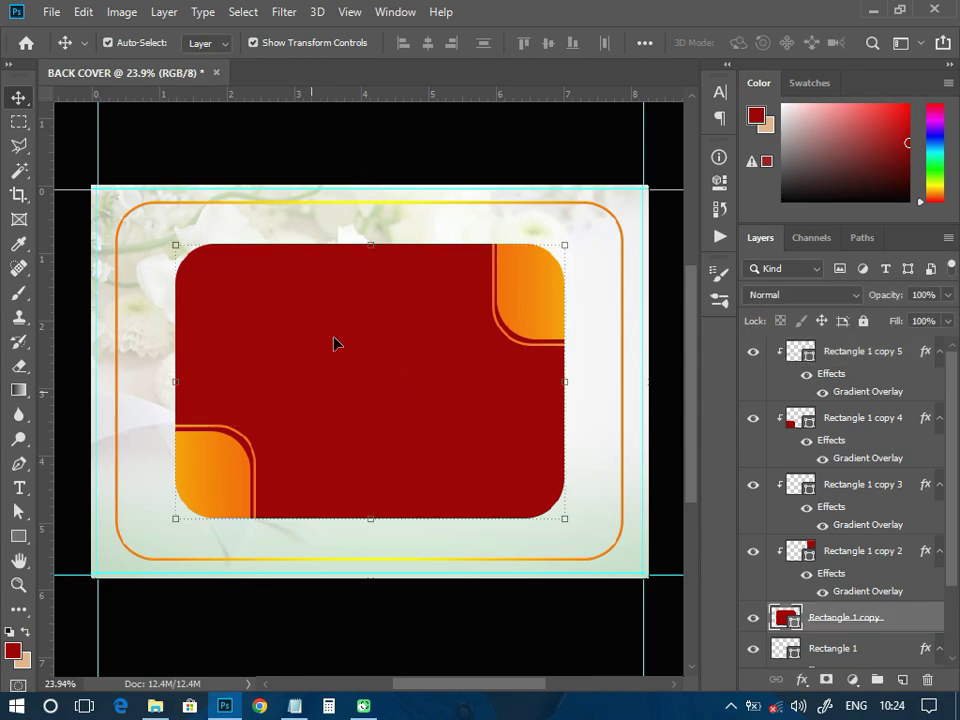
{"action": "left_click", "coordinate": [930, 294]}
{"action": "type", "text": "90"}
{"action": "key", "text": "Return"}
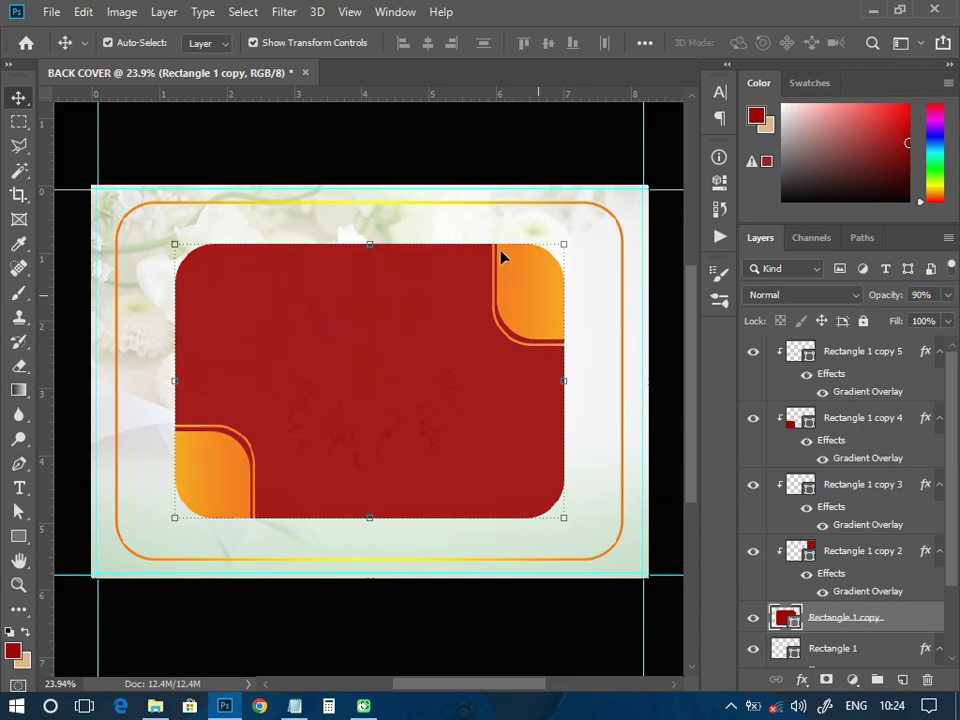
{"action": "scroll", "coordinate": [412, 333], "scroll_direction": "up", "scroll_amount": 4, "text": "alt"}
{"action": "scroll", "coordinate": [312, 450], "scroll_direction": "down", "scroll_amount": 2, "text": "alt"}
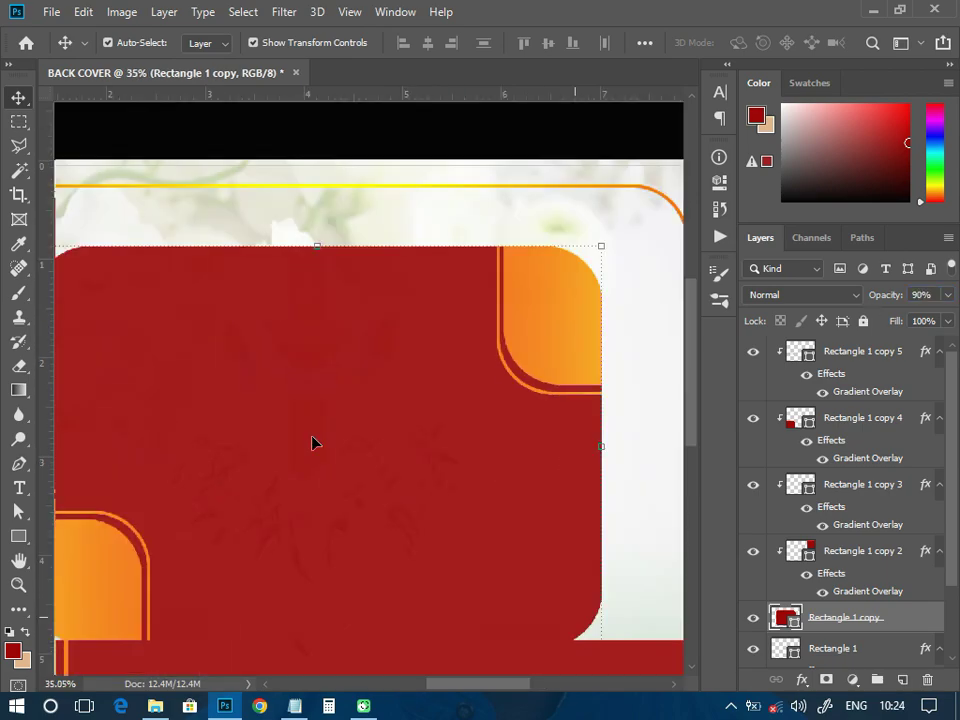
{"action": "scroll", "coordinate": [313, 443], "scroll_direction": "down", "scroll_amount": 3, "text": "alt"}
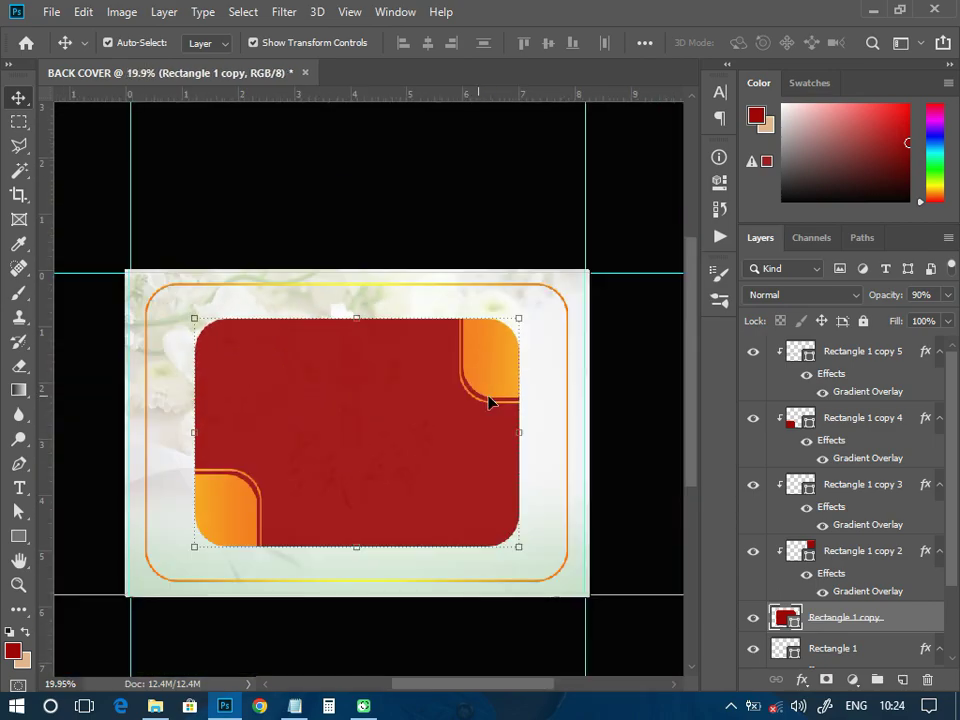
{"action": "scroll", "coordinate": [298, 510], "scroll_direction": "up", "scroll_amount": 3, "text": "alt"}
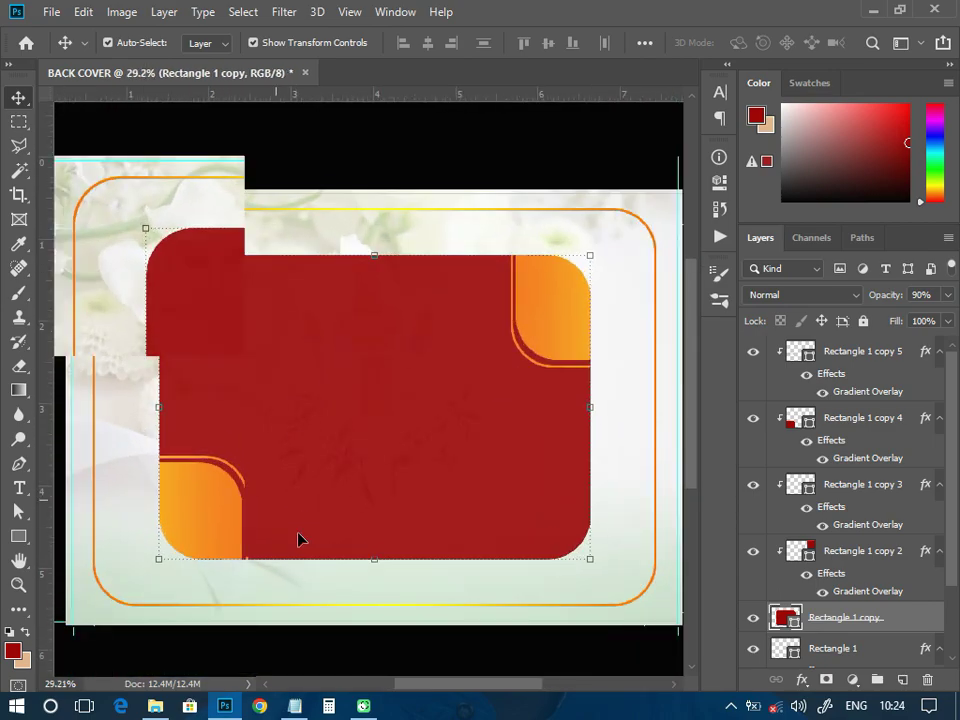
{"action": "scroll", "coordinate": [325, 465], "scroll_direction": "down", "scroll_amount": 1, "text": "alt"}
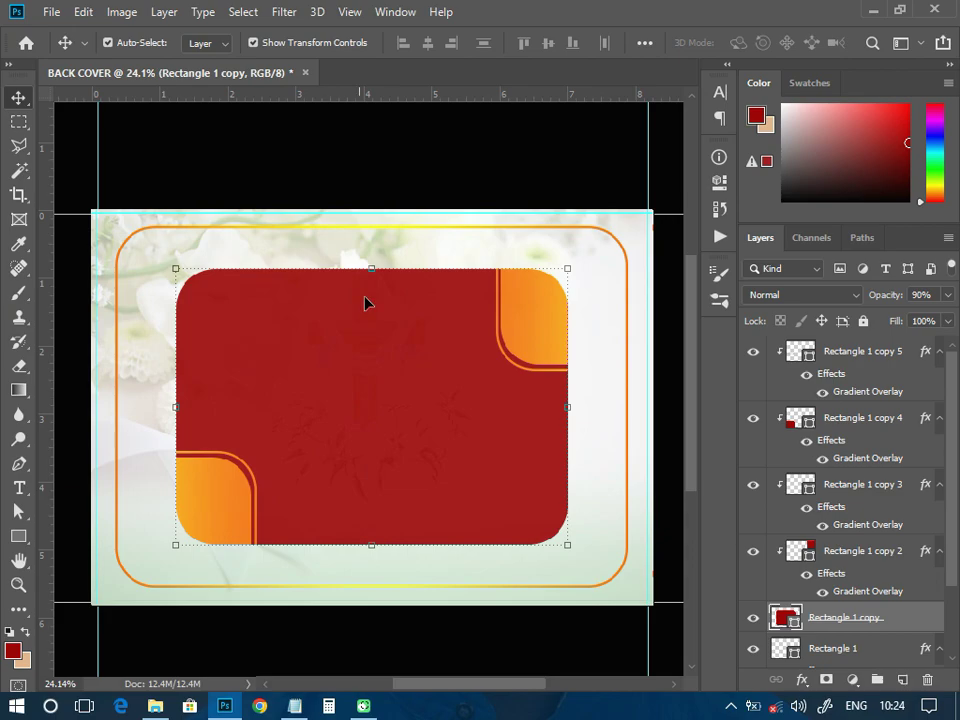
- Deselect the layers, switch to the infor file in Notepad and copy the heading Appreciation
{"action": "left_click", "coordinate": [325, 640]}
{"action": "left_click", "coordinate": [296, 708]}
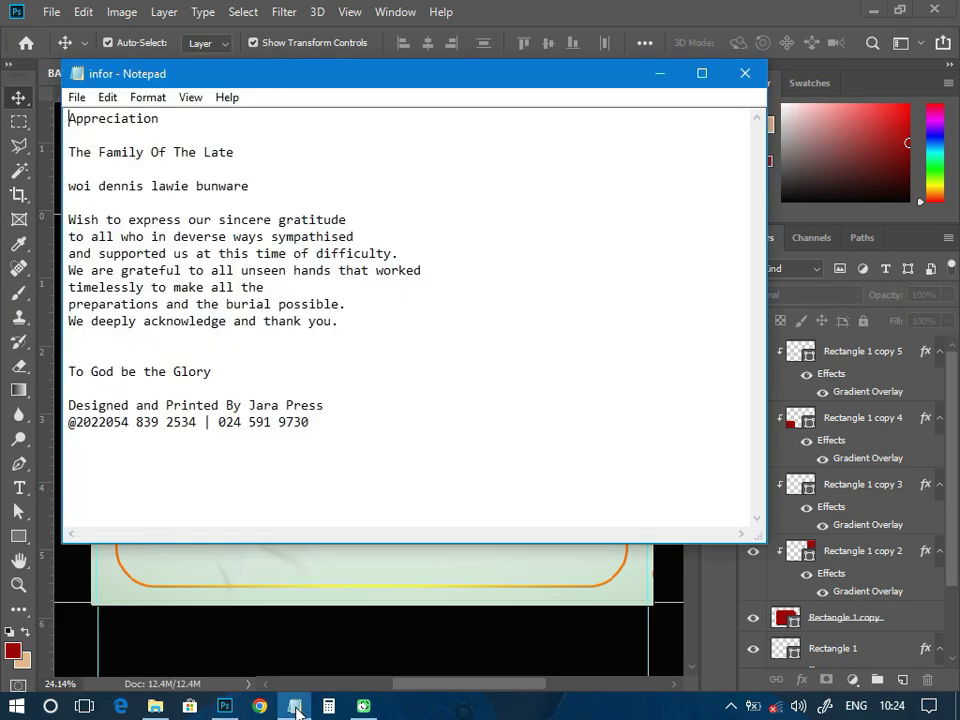
{"action": "double_click", "coordinate": [103, 119]}
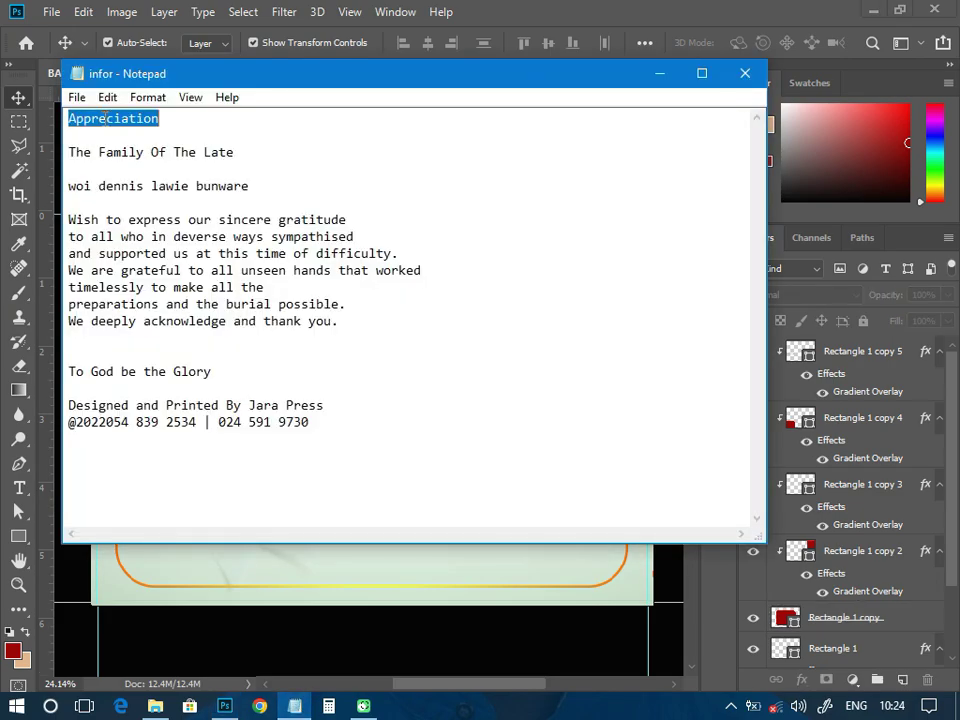
{"action": "right_click", "coordinate": [134, 120]}
{"action": "left_click", "coordinate": [156, 178]}
- Return to the Photoshop document and paste Appreciation as a new point text line near the top of the red panel
{"action": "left_click", "coordinate": [230, 635]}
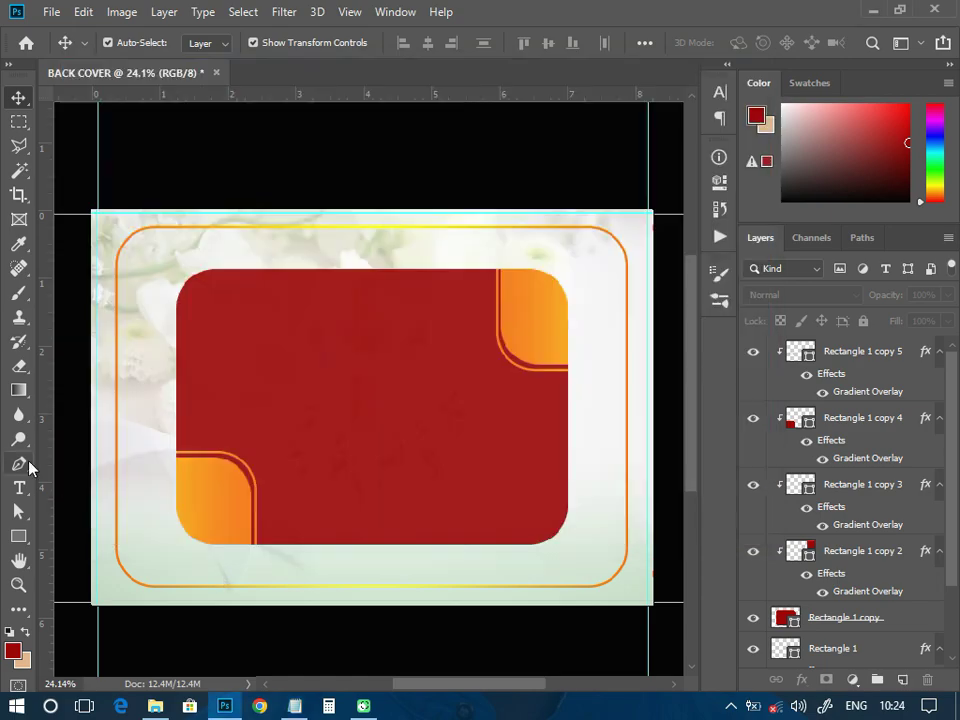
{"action": "left_click", "coordinate": [20, 487]}
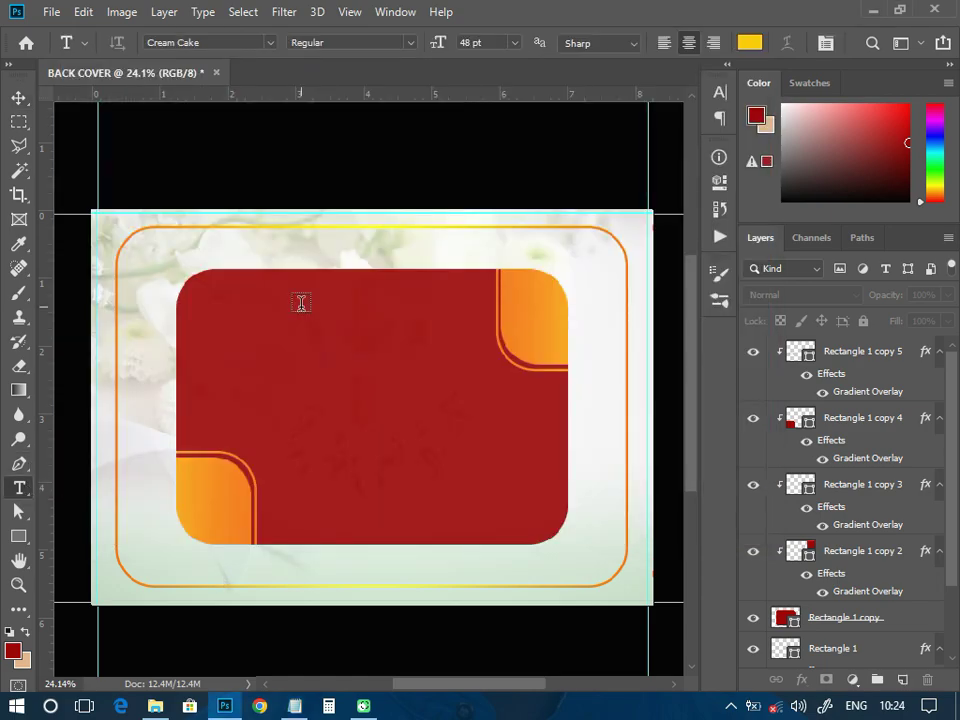
{"action": "left_click", "coordinate": [301, 303]}
{"action": "right_click", "coordinate": [300, 302]}
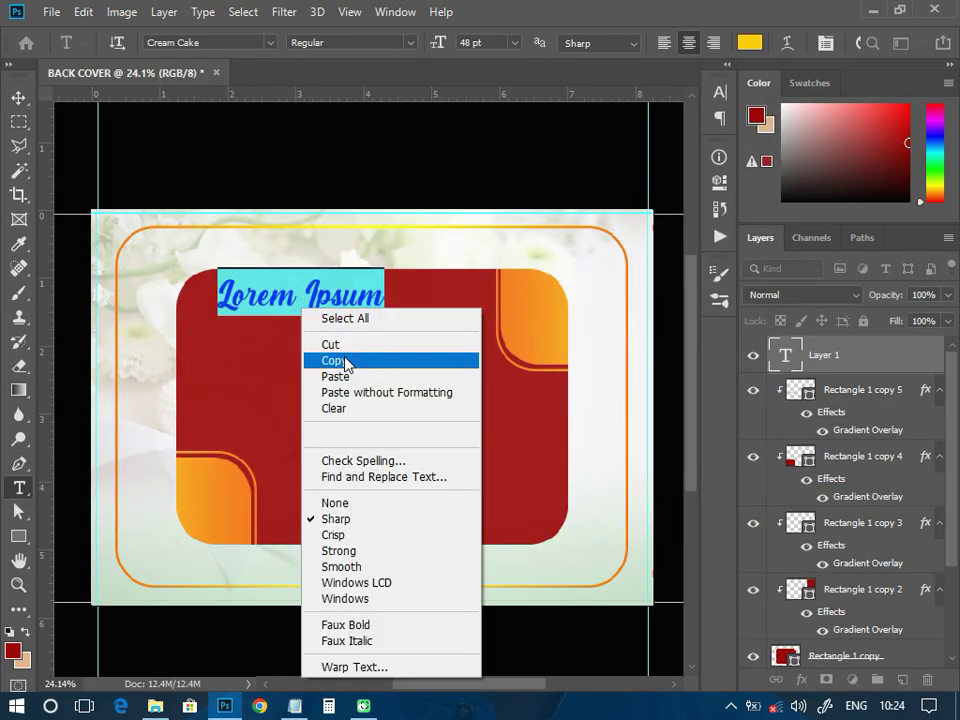
{"action": "left_click", "coordinate": [343, 380]}
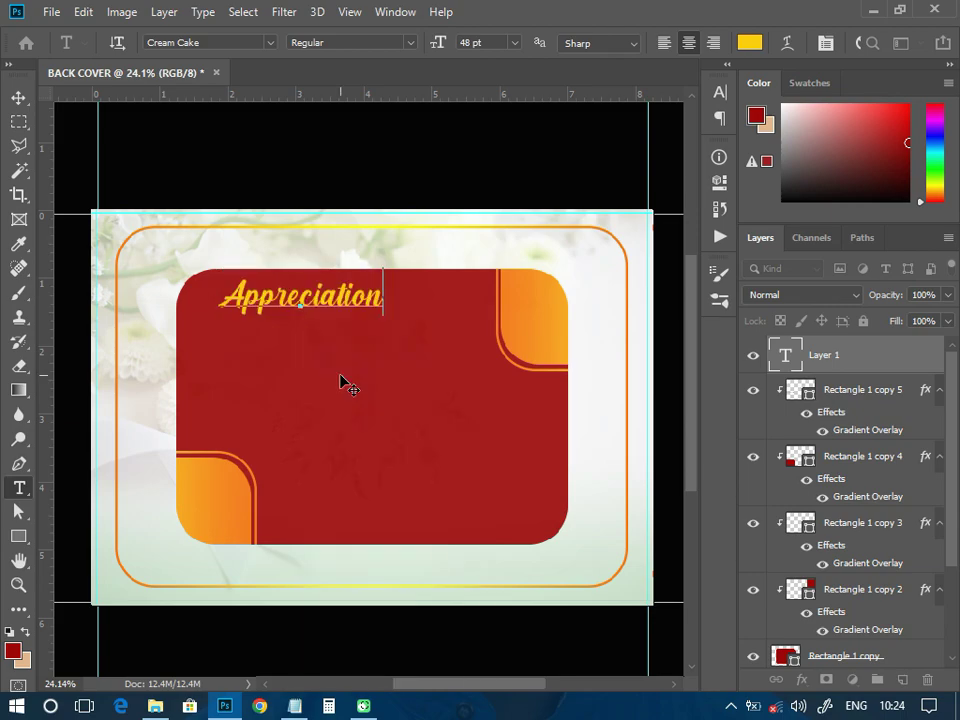
- Commit the Appreciation text and move it to the horizontal centre of the red panel, keeping it near the top edge
{"action": "left_click", "coordinate": [20, 97]}
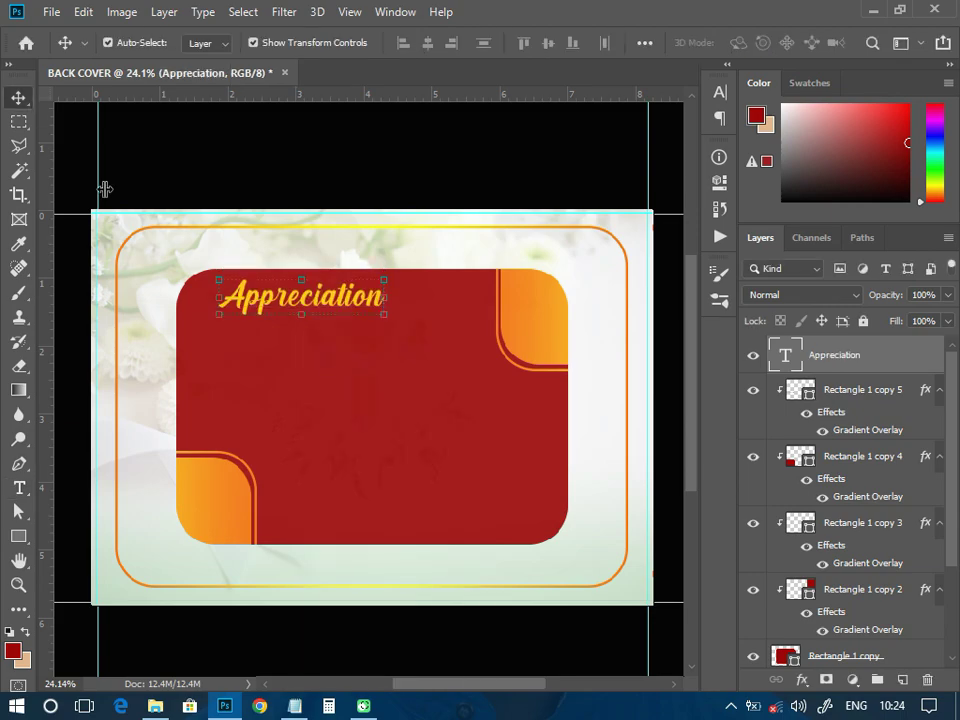
{"action": "left_click", "coordinate": [719, 92]}
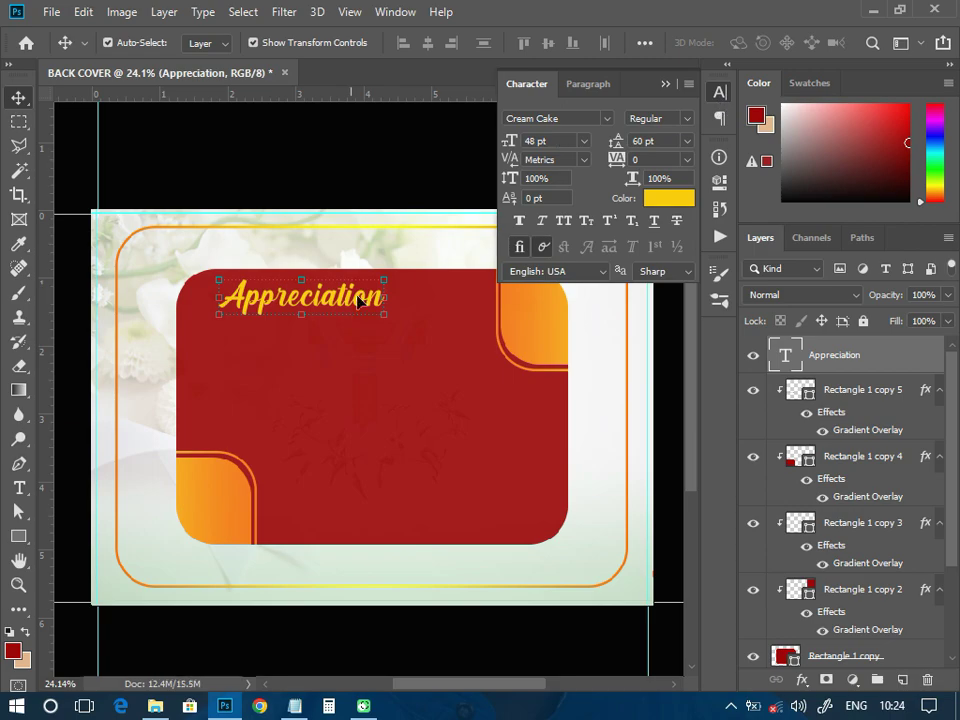
{"action": "left_click_drag", "start_coordinate": [357, 297], "coordinate": [421, 300]}
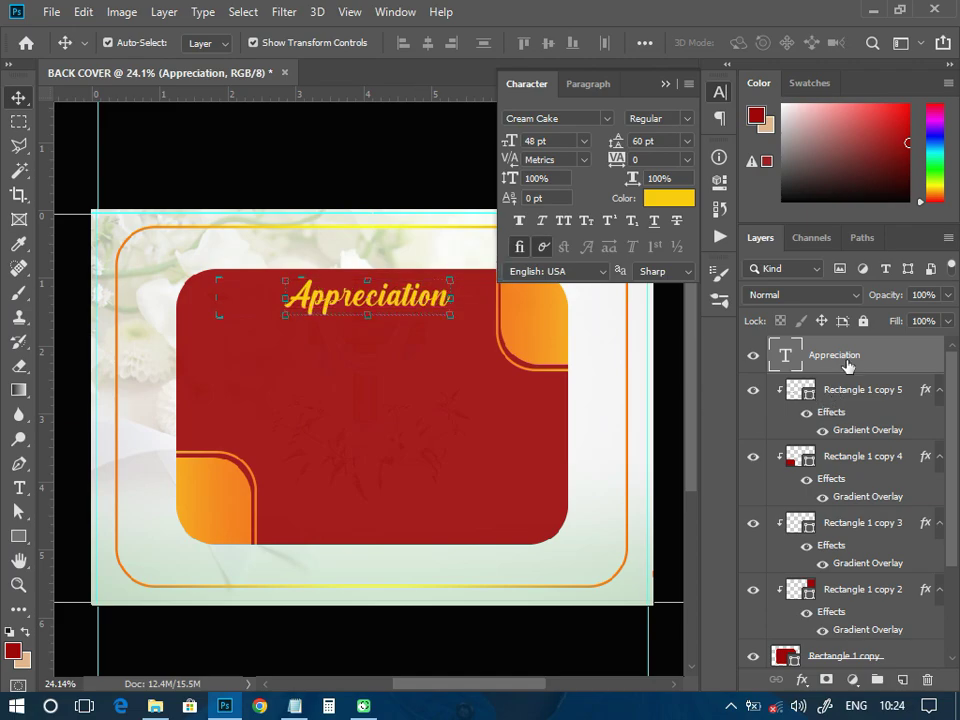
- Apply the orange-yellow-orange linear Gradient Overlay to the Appreciation heading at 100% opacity
{"action": "left_click", "coordinate": [800, 680]}
{"action": "left_click", "coordinate": [822, 625]}
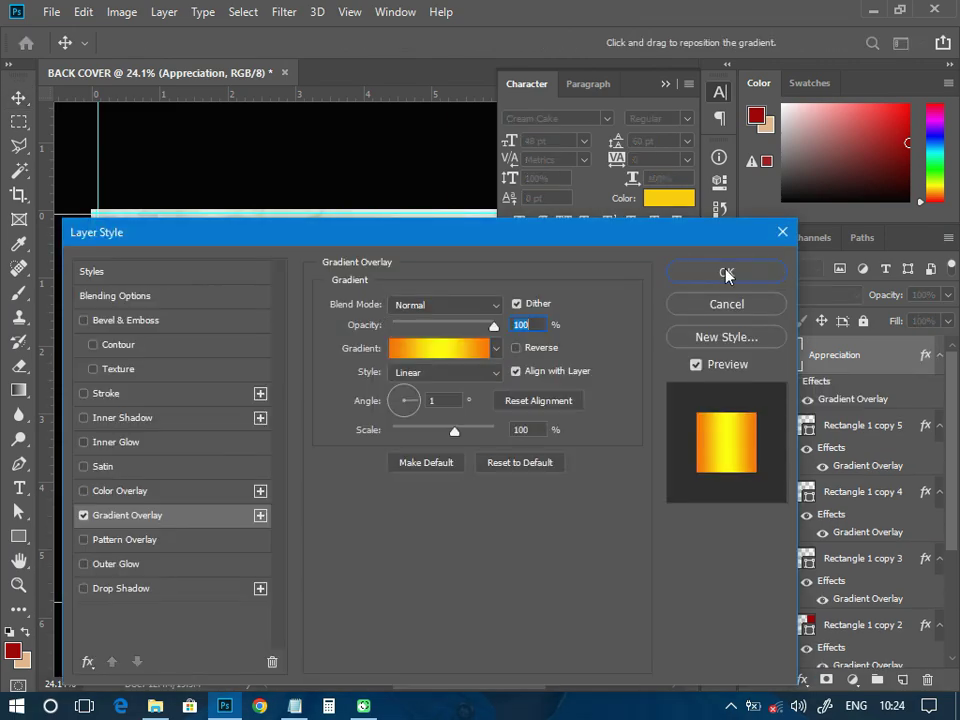
{"action": "left_click", "coordinate": [727, 274]}
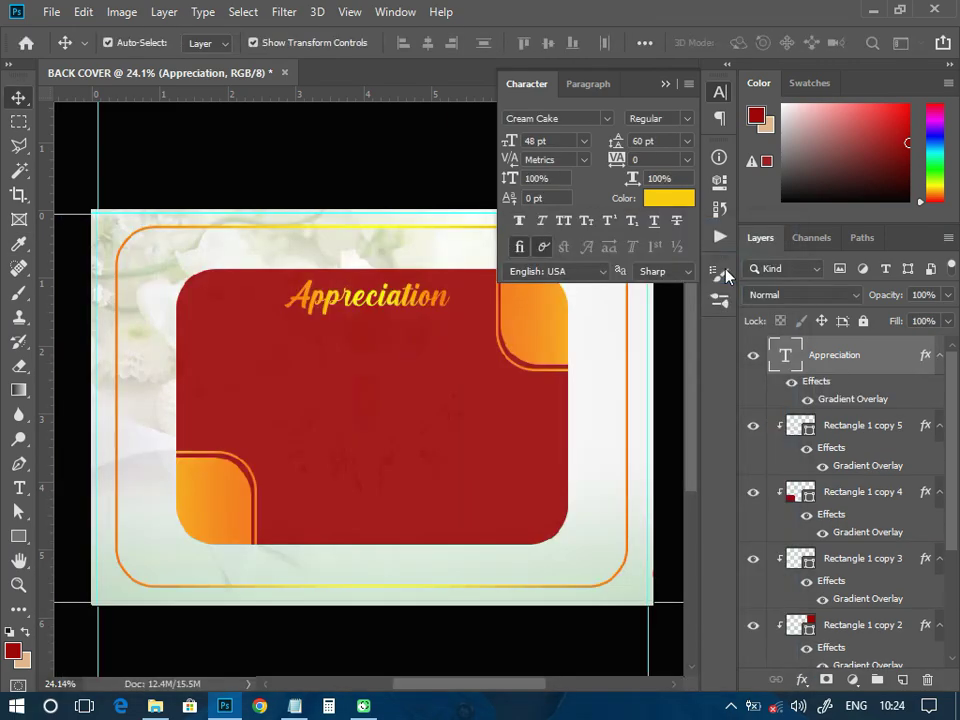
- Set the Appreciation heading's font size to 60 pt and shift it slightly down on the red panel
{"action": "left_click", "coordinate": [583, 143]}
{"action": "left_click", "coordinate": [552, 364]}
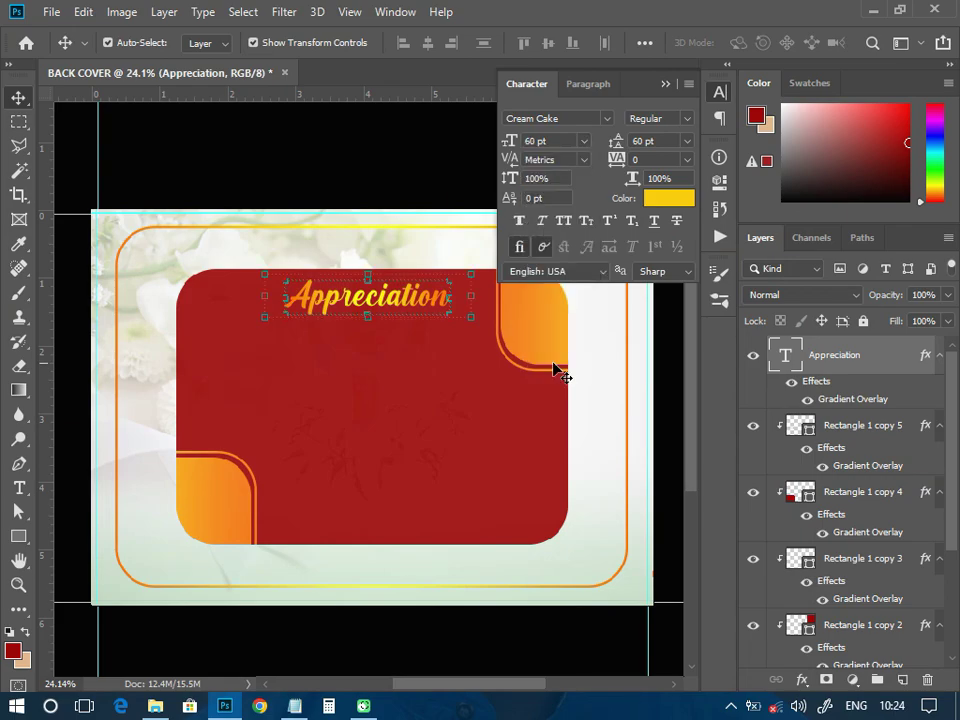
{"action": "left_click_drag", "start_coordinate": [439, 300], "coordinate": [439, 302]}
- Switch to the infor file in Notepad and copy the line The Family Of The Late
{"action": "left_click", "coordinate": [296, 706]}
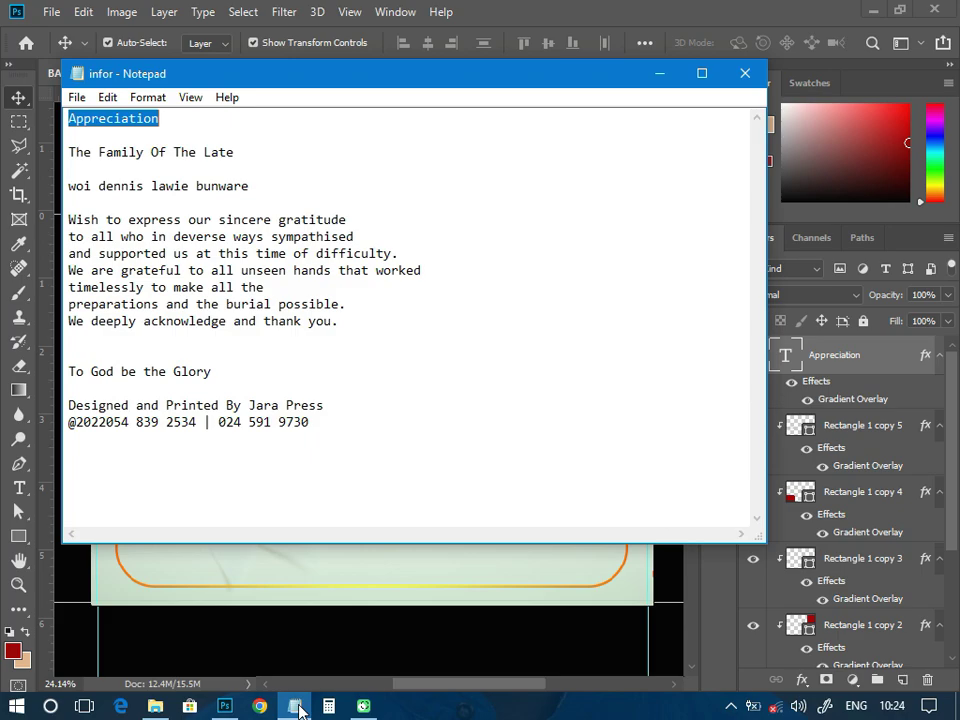
{"action": "left_click_drag", "start_coordinate": [69, 152], "coordinate": [257, 151]}
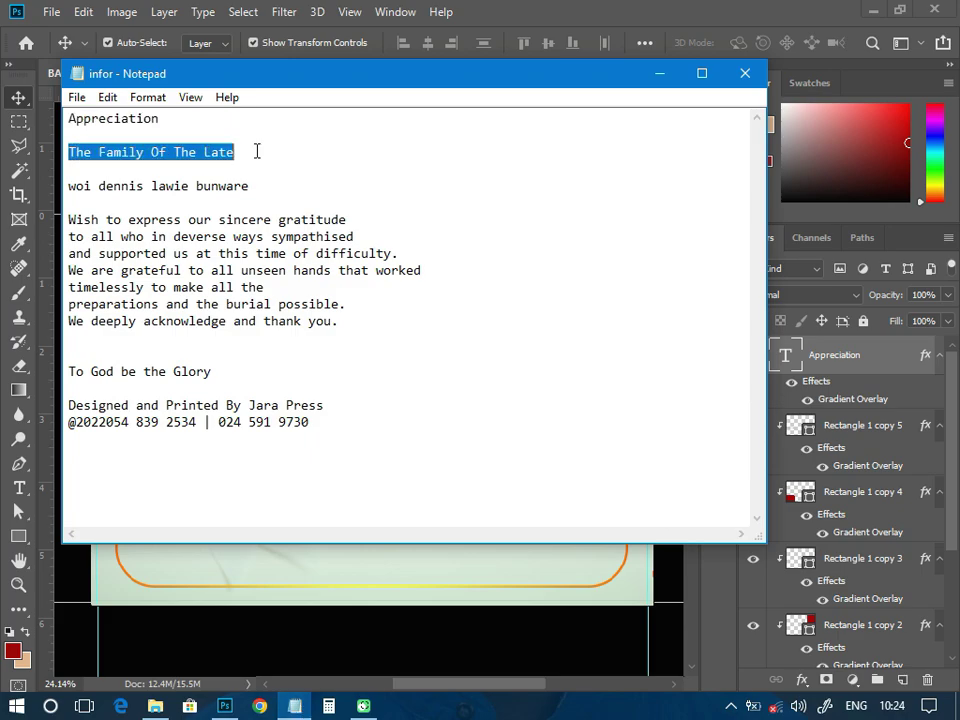
{"action": "right_click", "coordinate": [226, 152]}
{"action": "left_click", "coordinate": [252, 209]}
- Return to the Photoshop document and paste The Family Of The Late as a new text line below the Appreciation heading
{"action": "left_click", "coordinate": [560, 40]}
{"action": "key", "text": "t"}
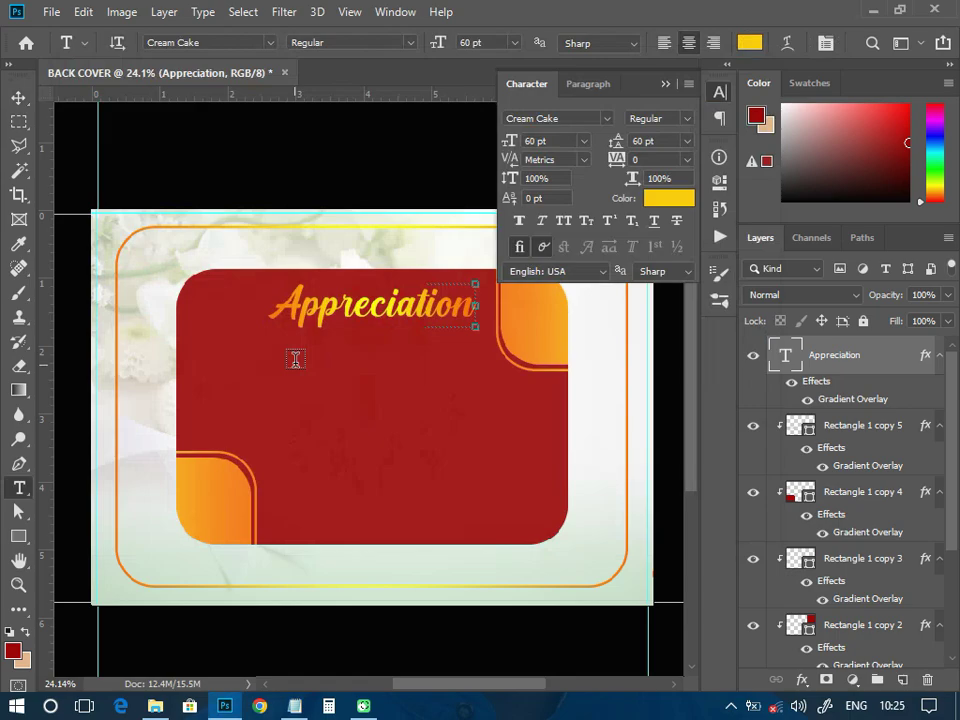
{"action": "left_click", "coordinate": [294, 360]}
{"action": "right_click", "coordinate": [297, 369]}
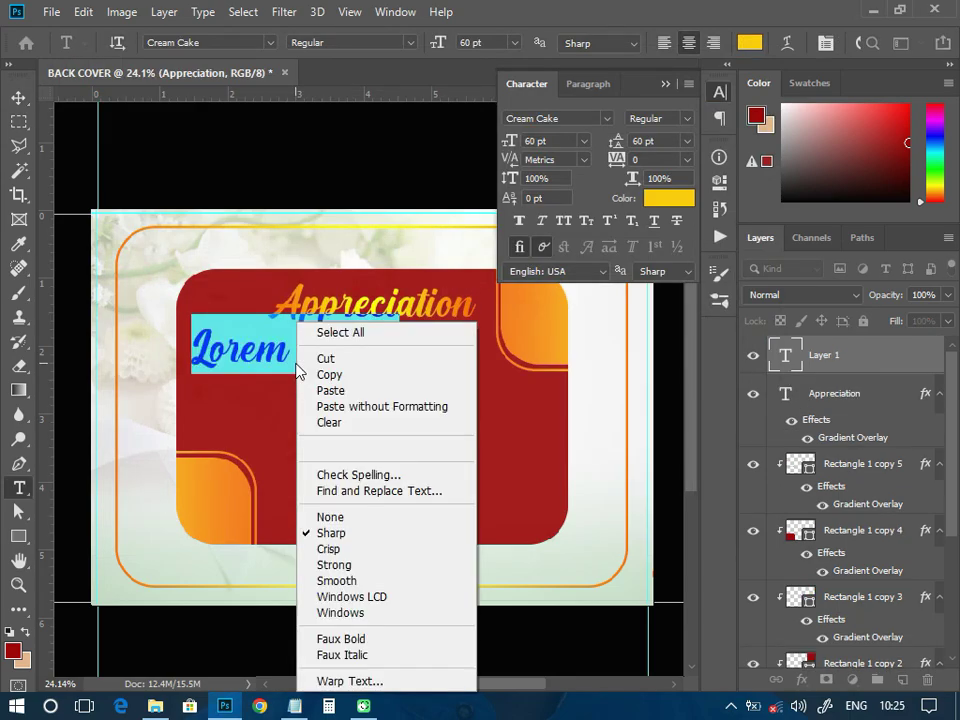
{"action": "left_click", "coordinate": [331, 390]}
{"action": "left_click", "coordinate": [18, 97]}
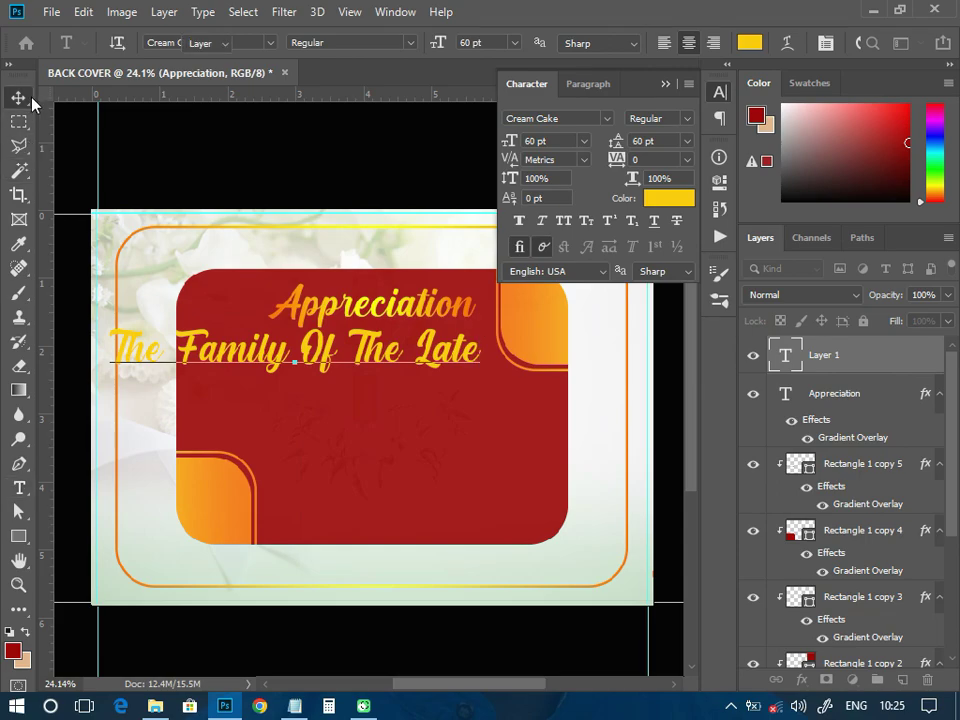
- Set the line The Family Of The Late to the Adobe Devanagari font at 18 pt
{"action": "left_click", "coordinate": [611, 118]}
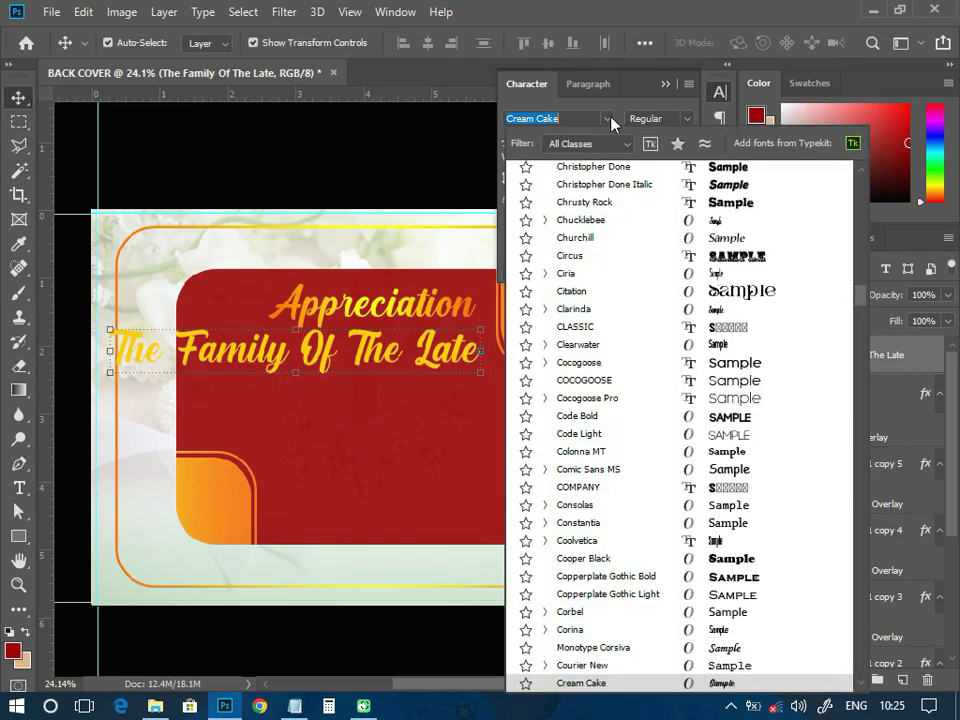
{"action": "left_click", "coordinate": [598, 167]}
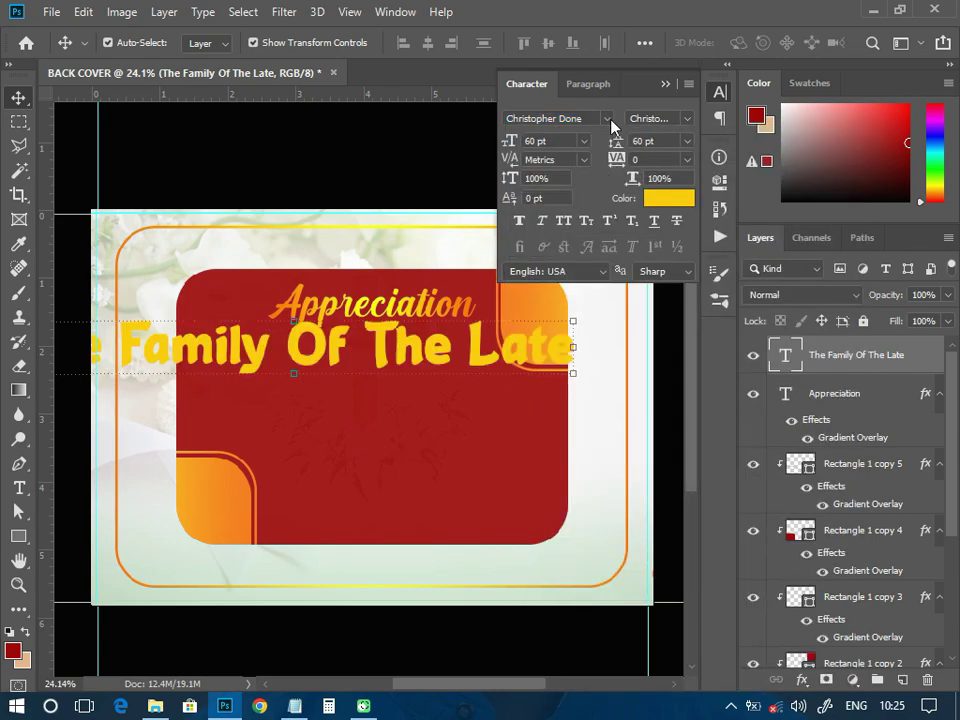
{"action": "left_click", "coordinate": [608, 119]}
{"action": "left_click", "coordinate": [598, 194]}
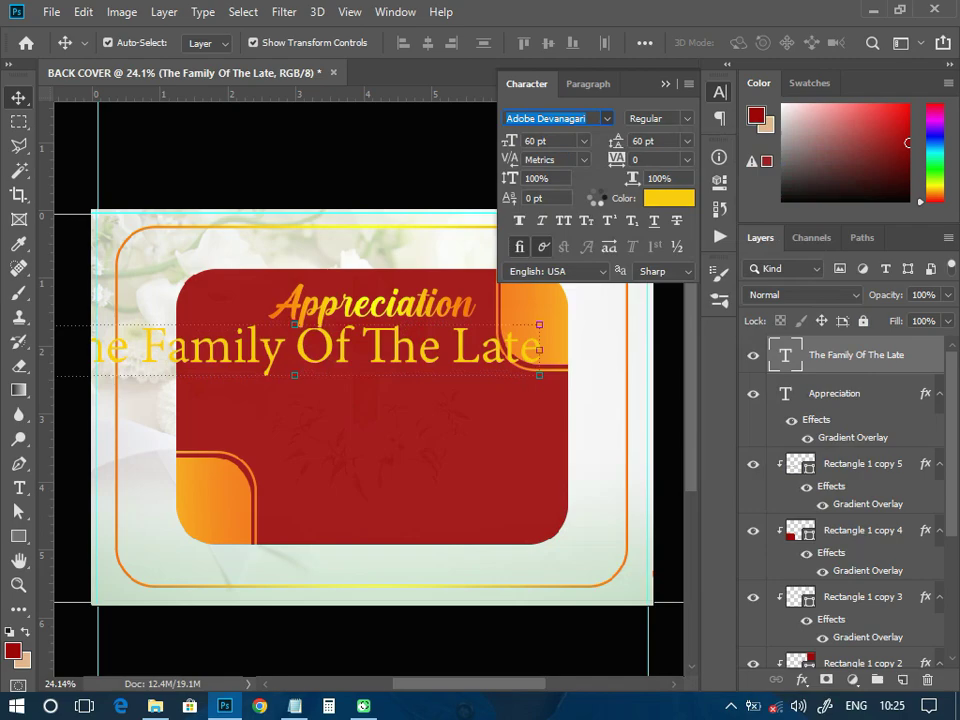
{"action": "left_click", "coordinate": [582, 142]}
{"action": "left_click", "coordinate": [557, 295]}
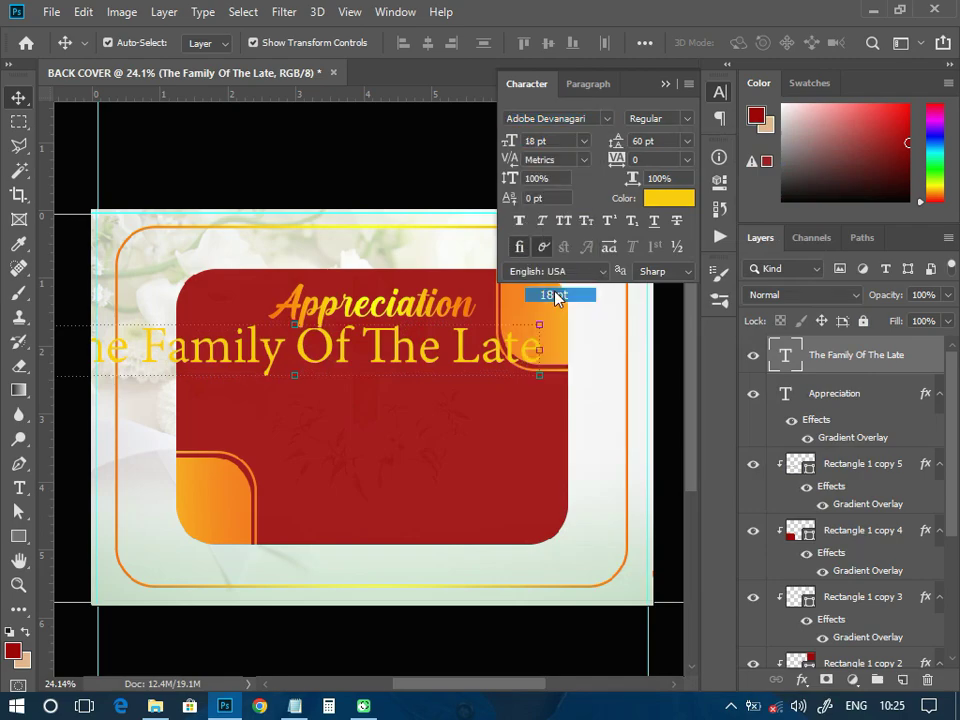
- Center the line The Family Of The Late beneath the Appreciation heading and style it in white Bold Italic
{"action": "left_click_drag", "start_coordinate": [362, 358], "coordinate": [450, 348]}
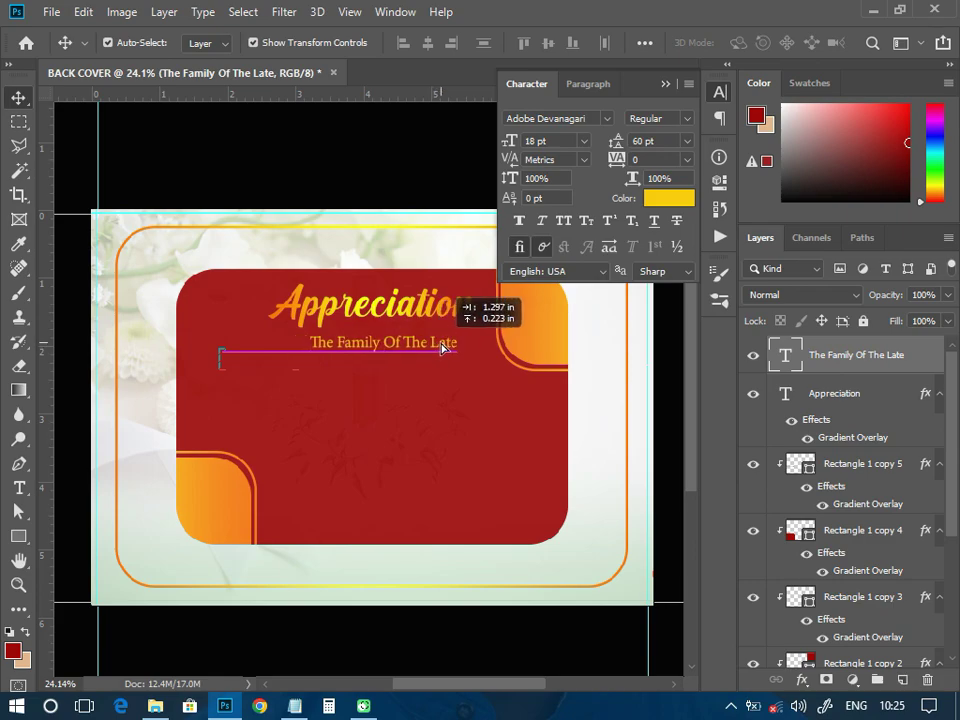
{"action": "left_click", "coordinate": [668, 198]}
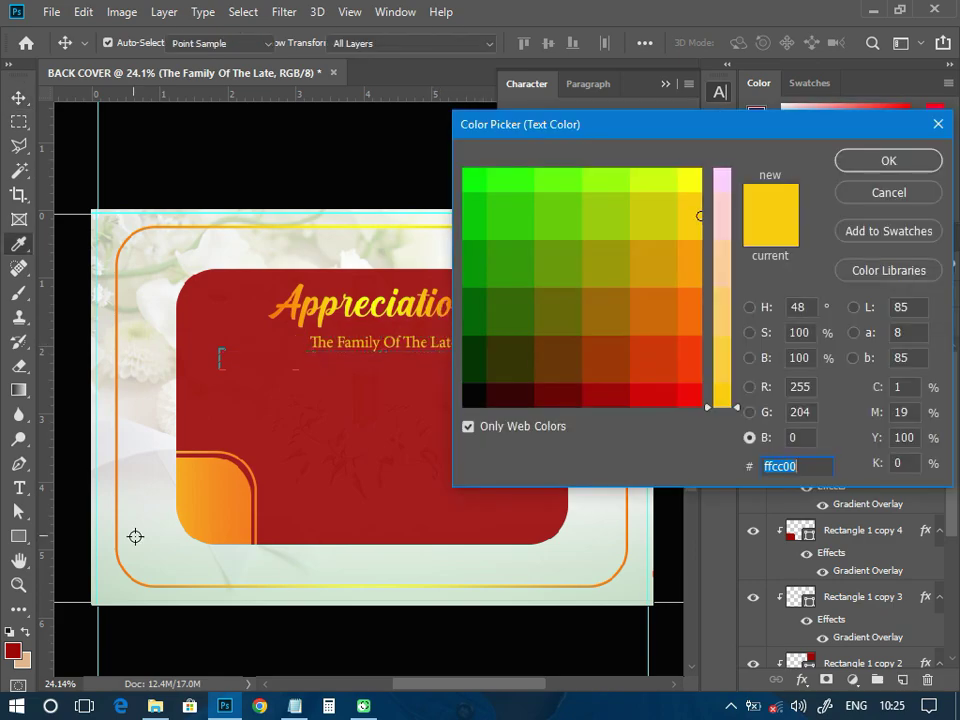
{"action": "left_click", "coordinate": [159, 561]}
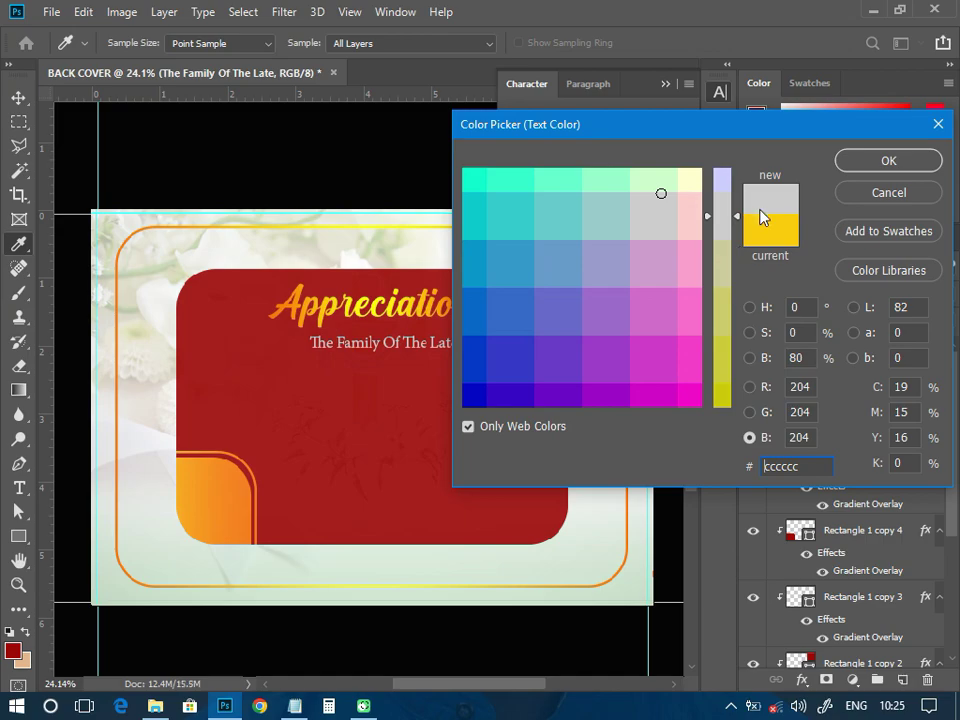
{"action": "left_click", "coordinate": [865, 166]}
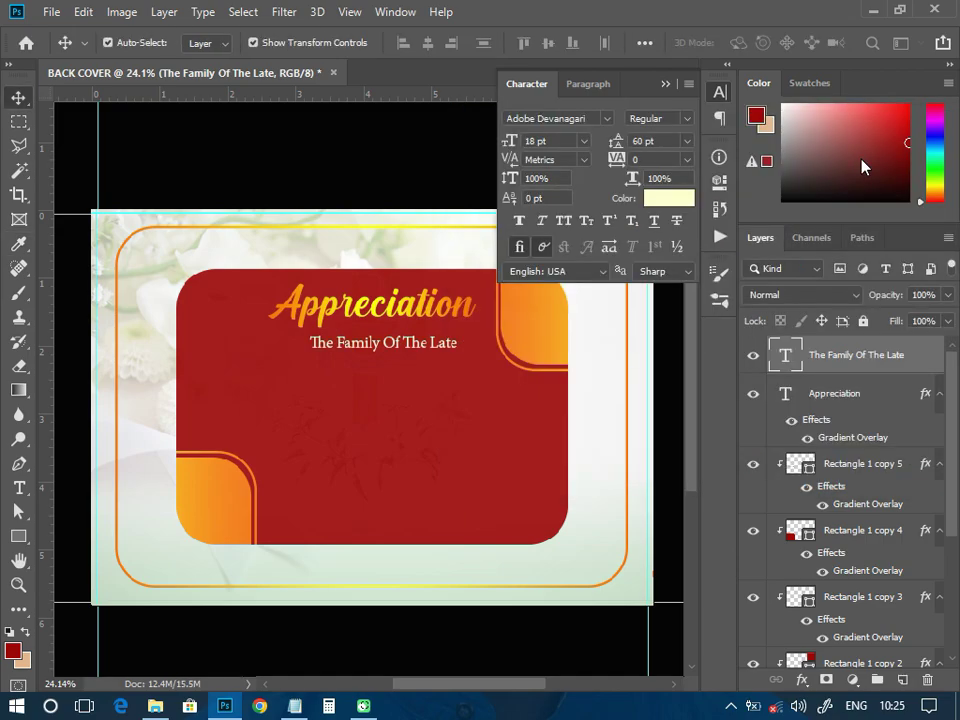
{"action": "left_click", "coordinate": [668, 198]}
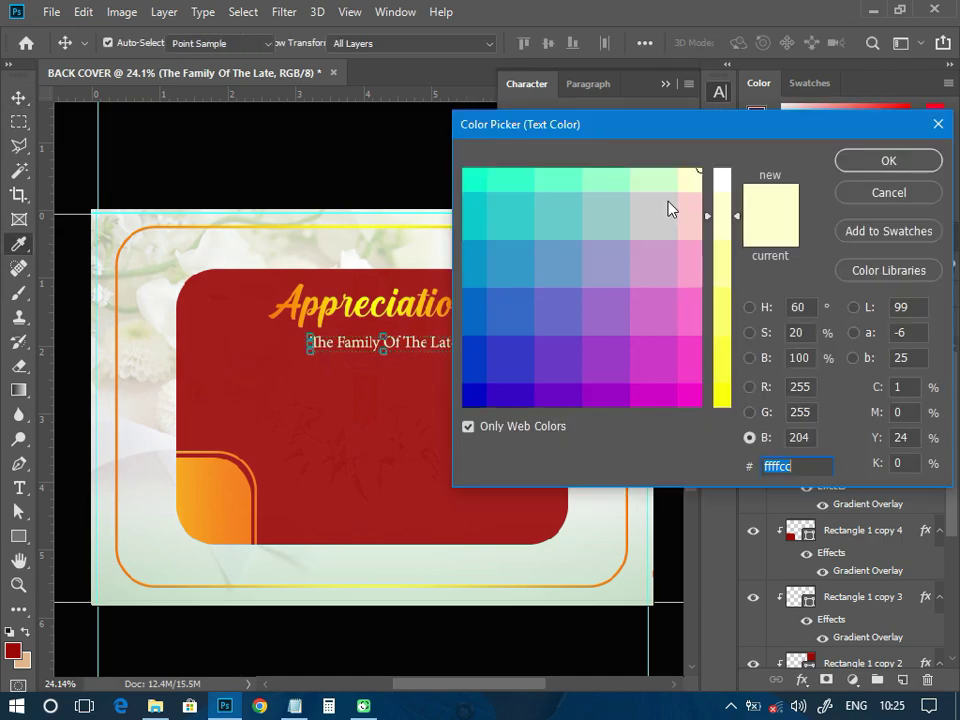
{"action": "left_click", "coordinate": [717, 190]}
{"action": "left_click", "coordinate": [886, 161]}
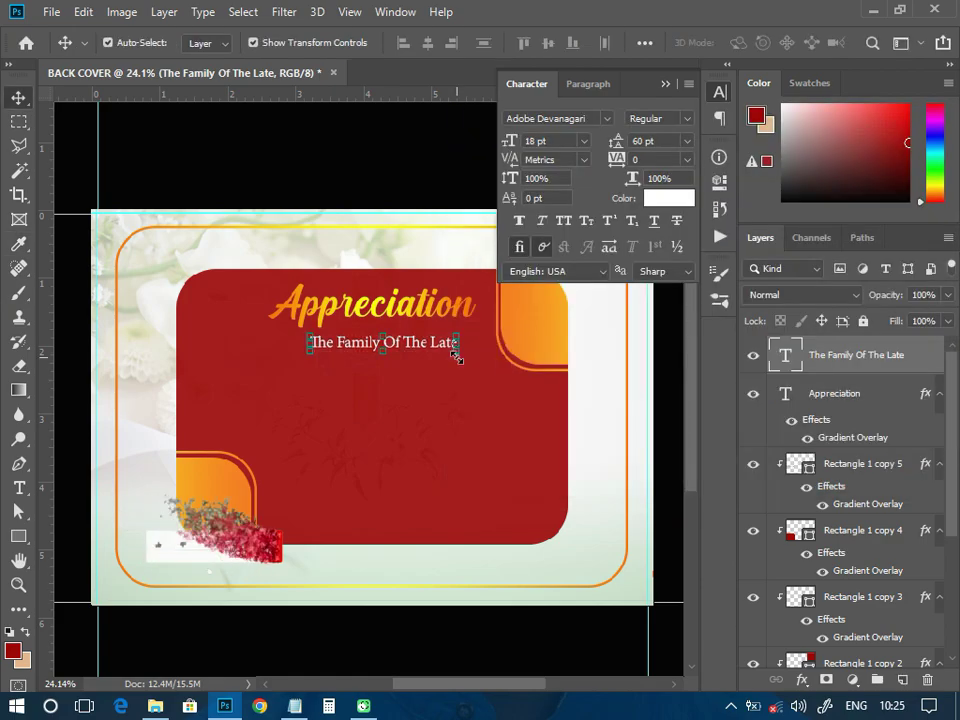
{"action": "left_click", "coordinate": [685, 122]}
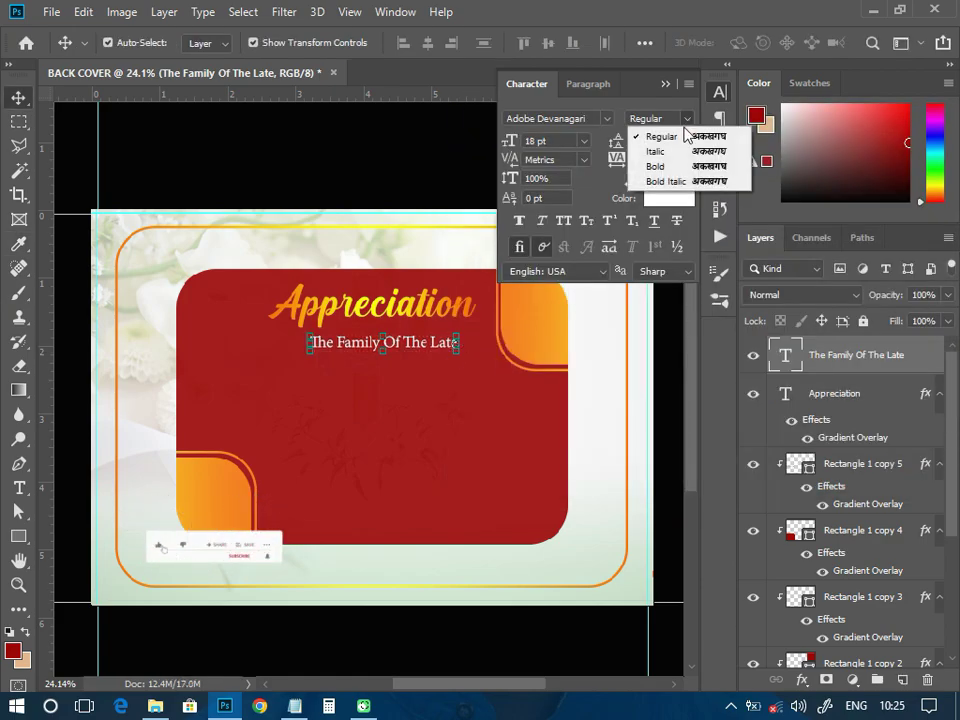
{"action": "left_click", "coordinate": [683, 182]}
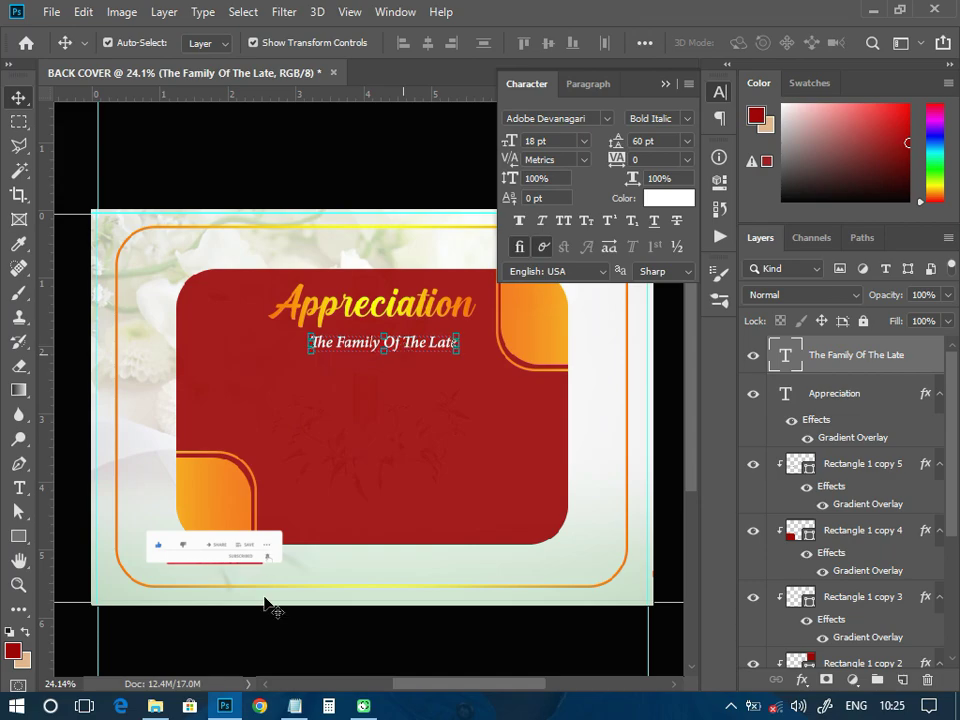
- Switch to the infor file in Notepad and copy the line with the deceased's full name
{"action": "left_click", "coordinate": [305, 710]}
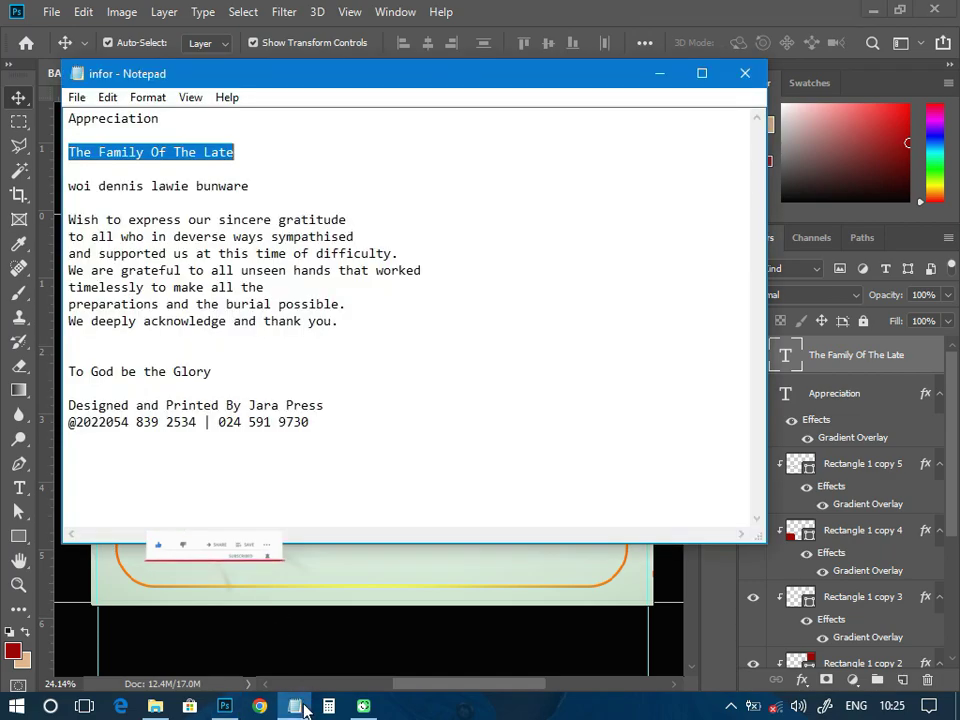
{"action": "left_click", "coordinate": [70, 188]}
{"action": "left_click_drag", "start_coordinate": [70, 188], "coordinate": [250, 187]}
{"action": "right_click", "coordinate": [232, 188]}
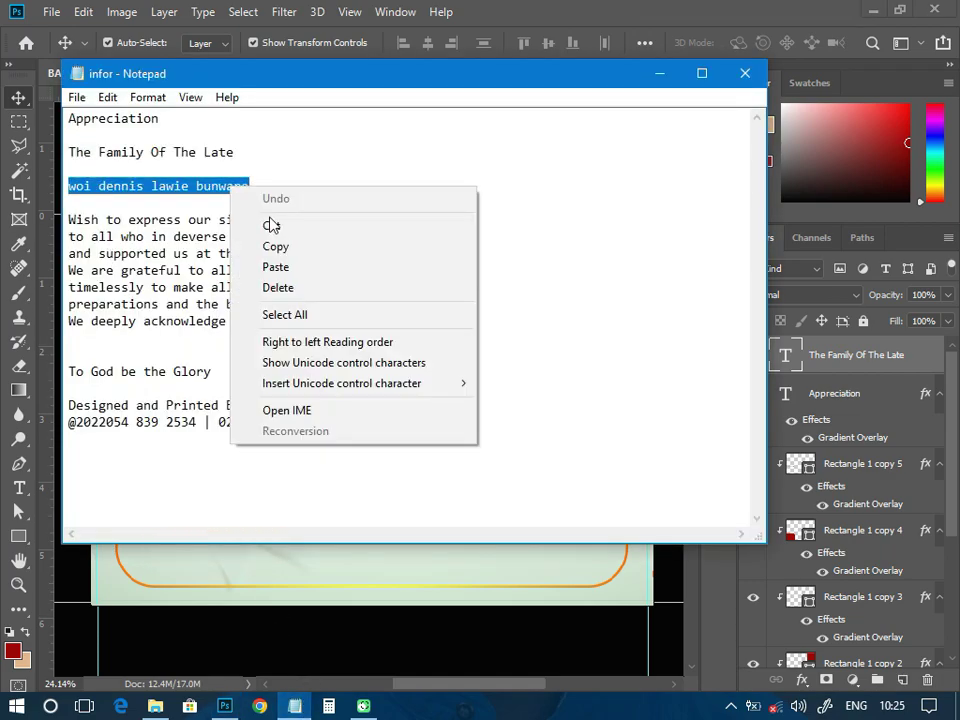
{"action": "left_click", "coordinate": [276, 247]}
- Return to the Photoshop document and paste the deceased's full name as a new text line below The Family Of The Late
{"action": "left_click", "coordinate": [315, 656]}
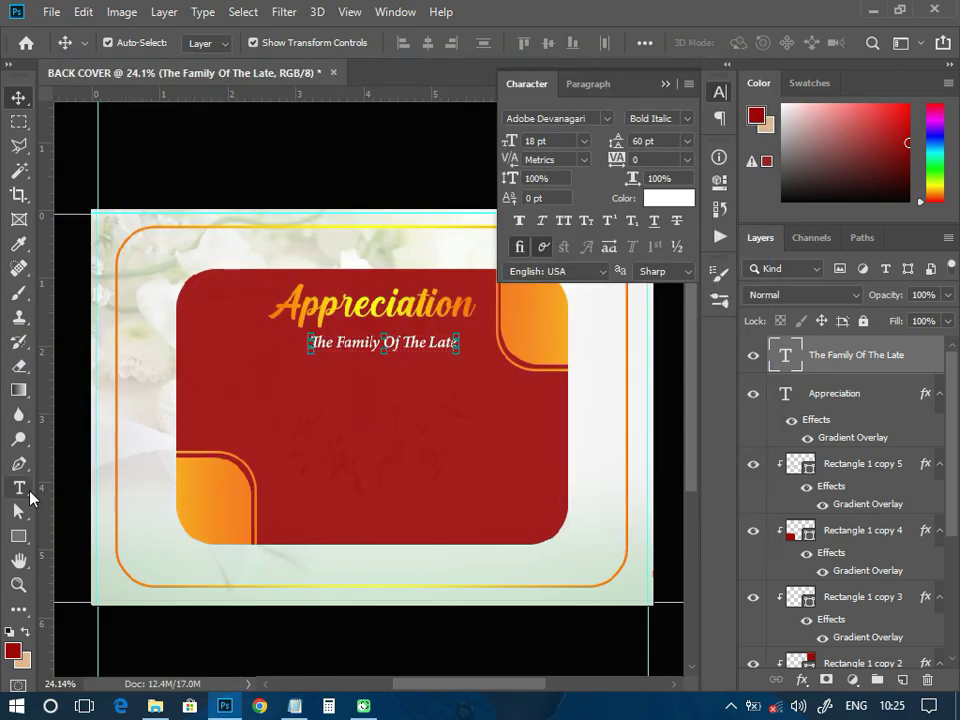
{"action": "key", "text": "t"}
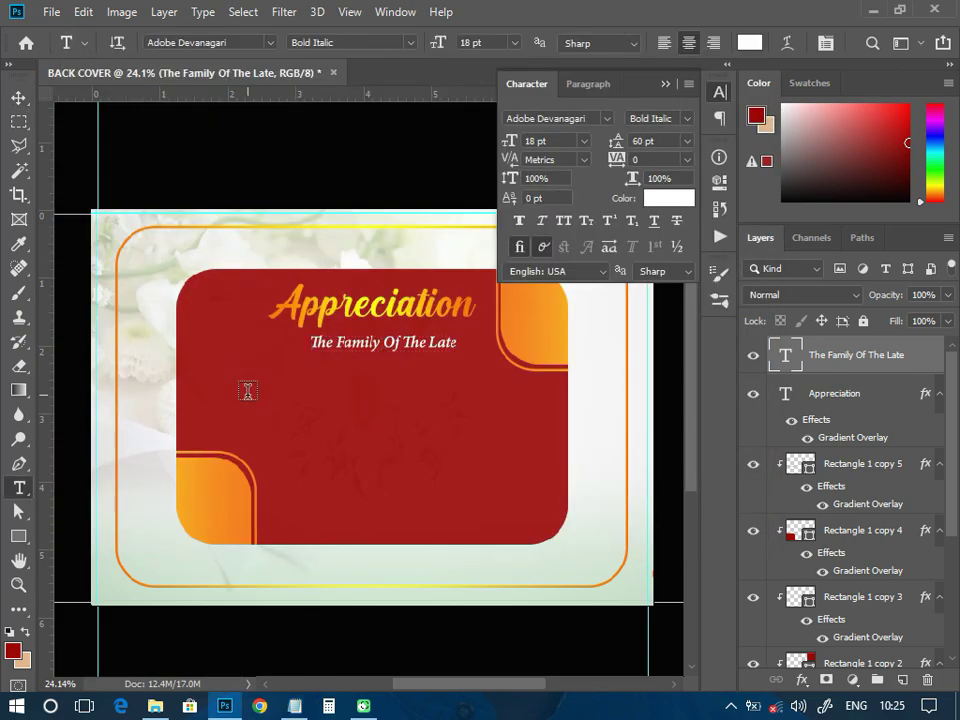
{"action": "left_click", "coordinate": [247, 390]}
{"action": "right_click", "coordinate": [249, 391]}
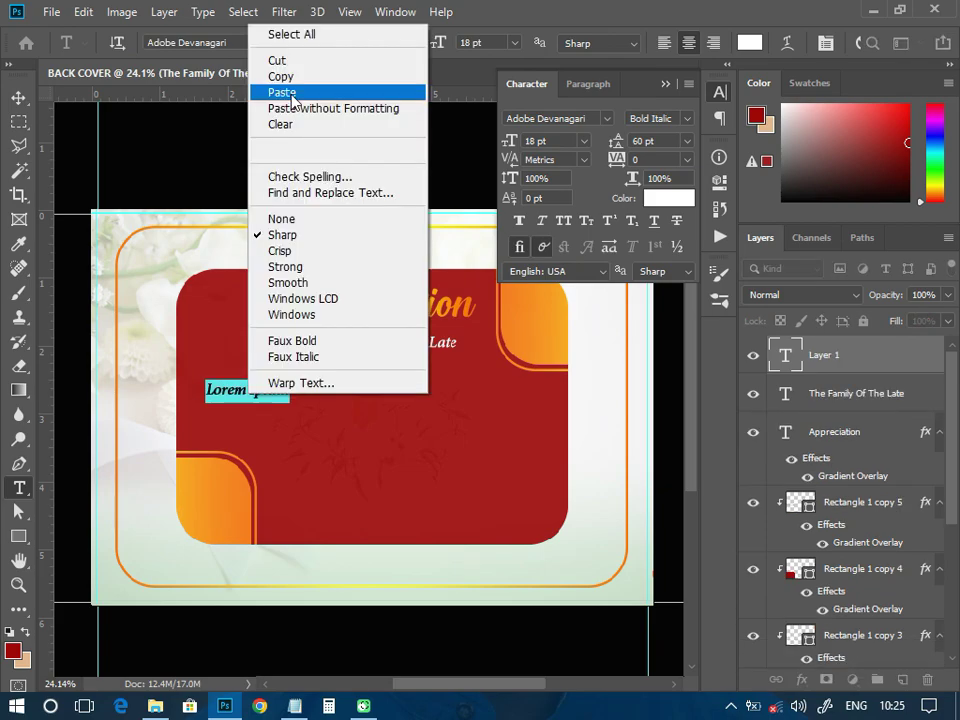
{"action": "left_click", "coordinate": [282, 92]}
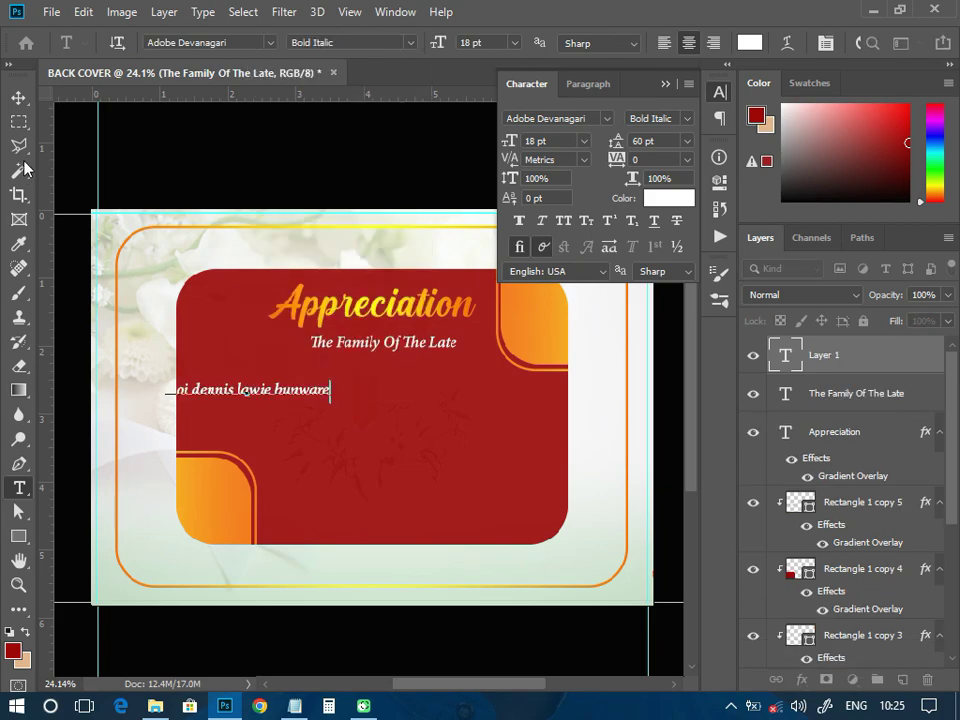
{"action": "left_click", "coordinate": [18, 97]}
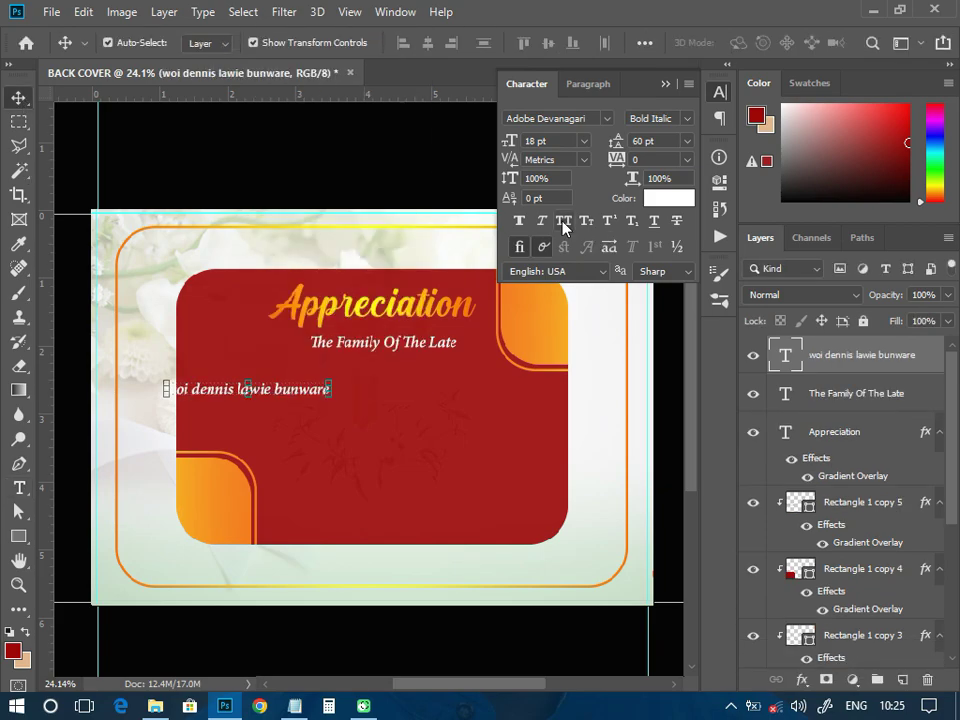
- Format the full name line in All Caps at 24 pt and center it on the red panel
{"action": "left_click", "coordinate": [563, 221]}
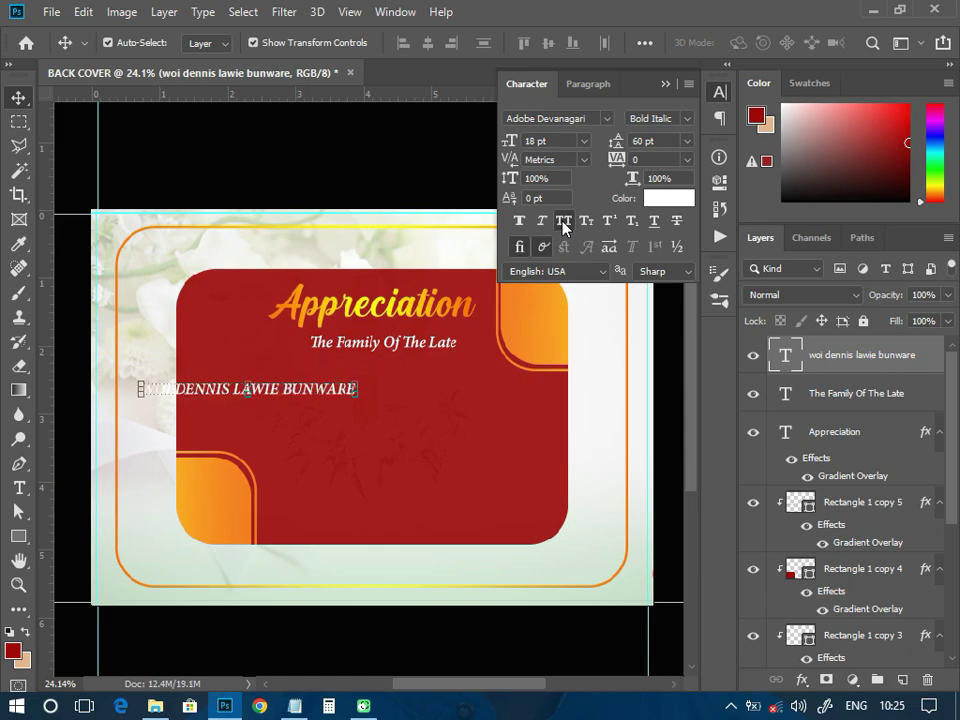
{"action": "left_click_drag", "start_coordinate": [322, 394], "coordinate": [449, 388]}
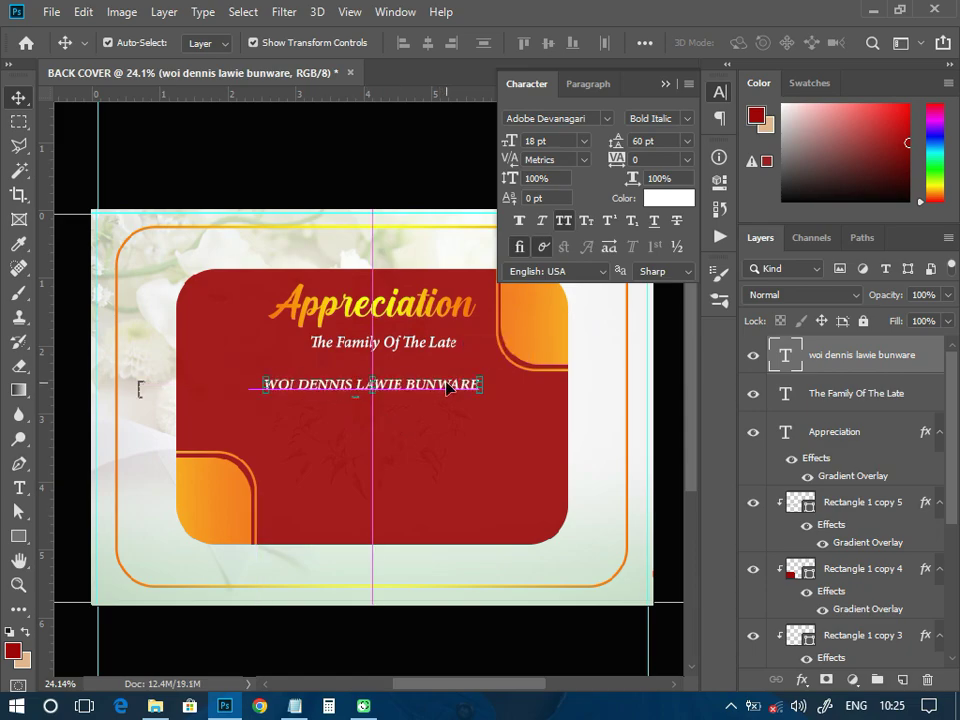
{"action": "left_click", "coordinate": [584, 141]}
{"action": "left_click", "coordinate": [551, 306]}
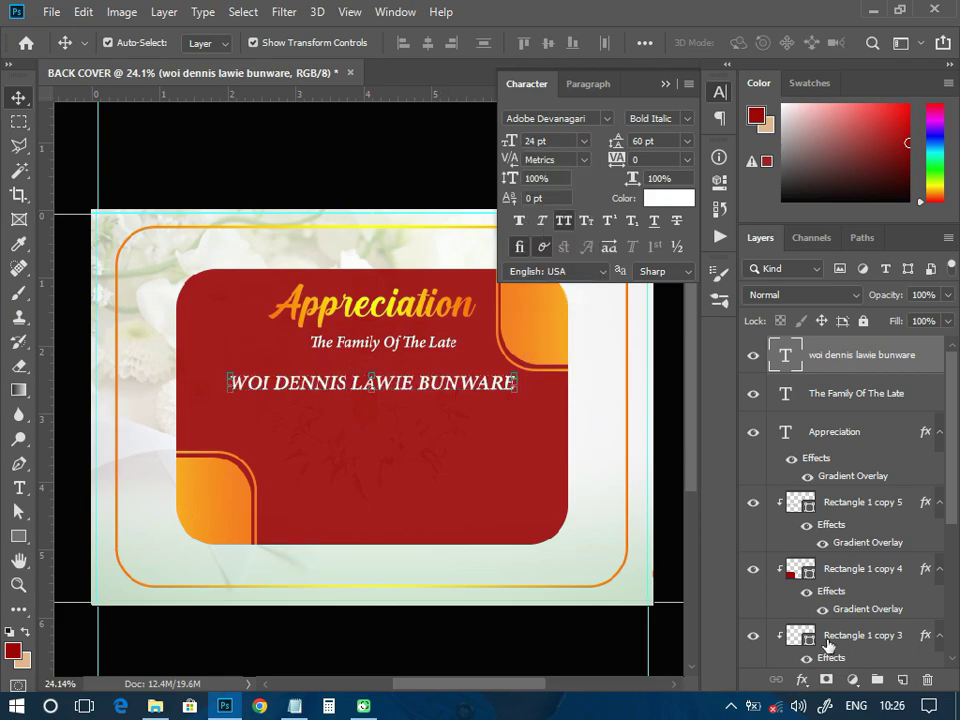
- Apply the linear orange-yellow Gradient Overlay to the full name line and change its font style to Bold
{"action": "left_click", "coordinate": [802, 680]}
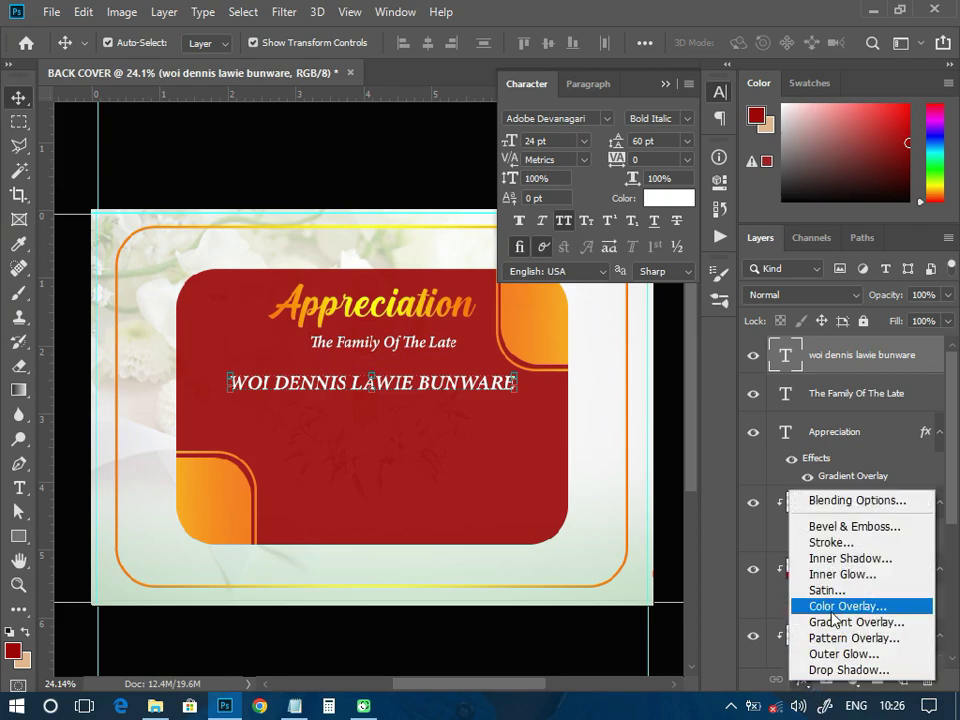
{"action": "left_click", "coordinate": [883, 621]}
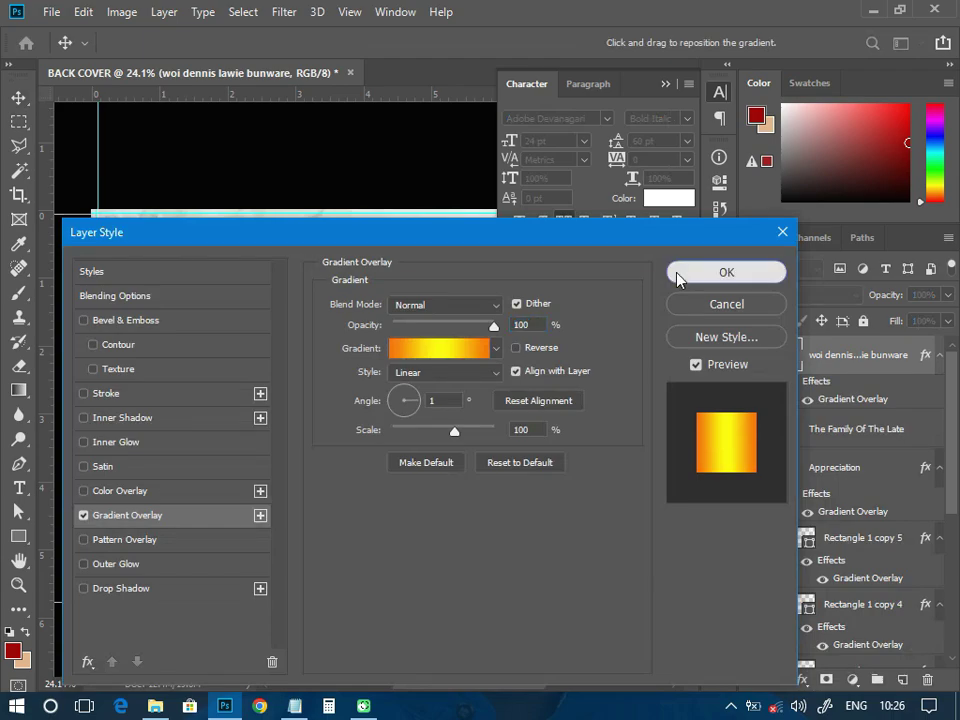
{"action": "left_click", "coordinate": [677, 276]}
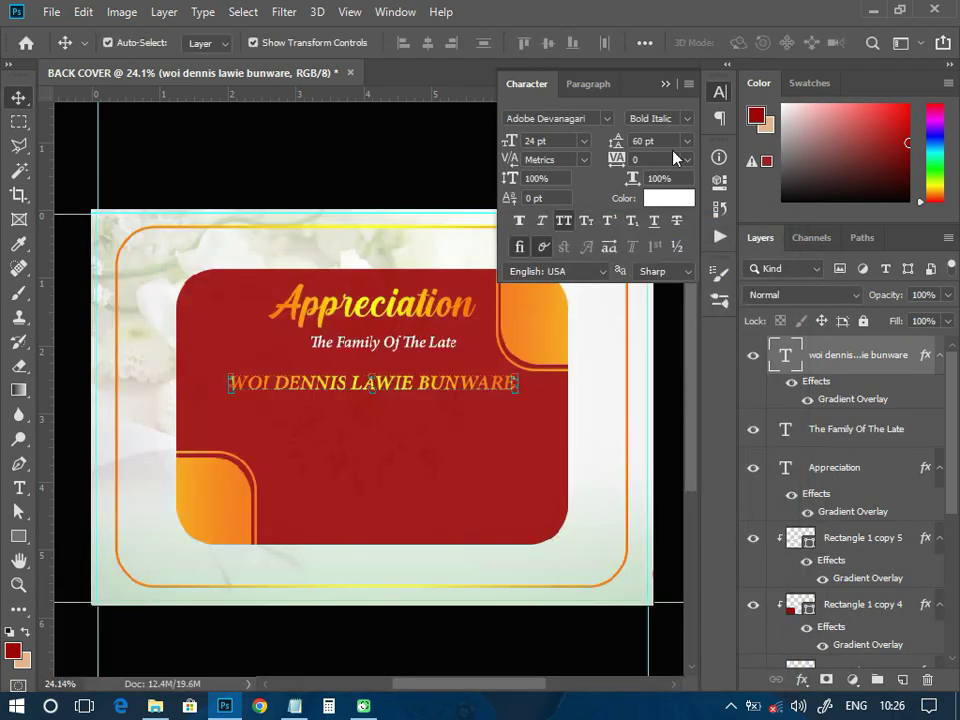
{"action": "left_click", "coordinate": [688, 119]}
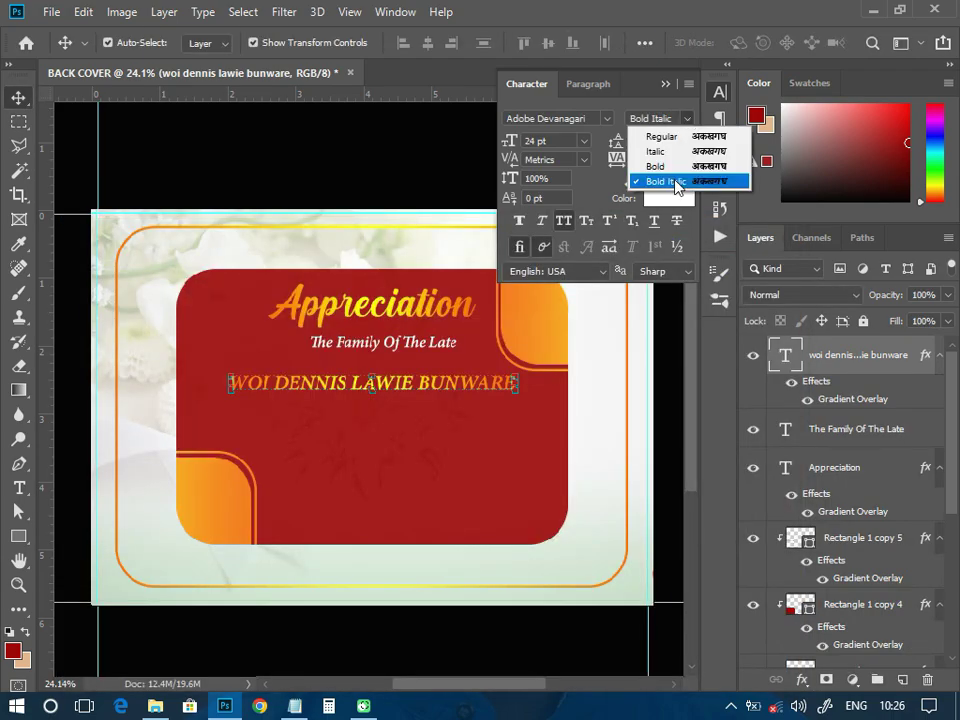
{"action": "left_click", "coordinate": [675, 164]}
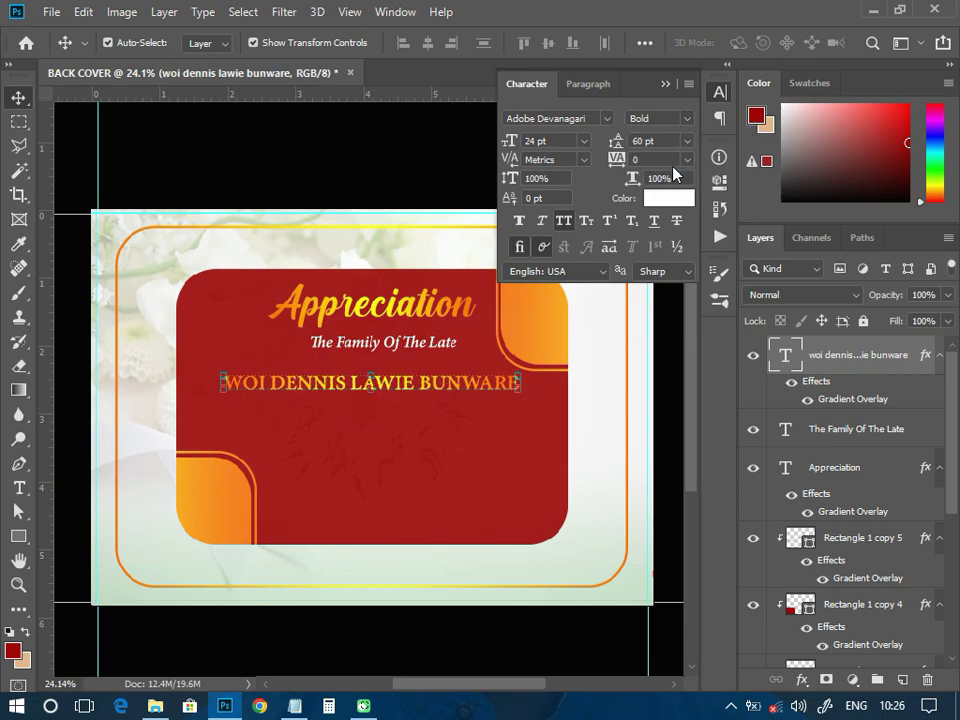
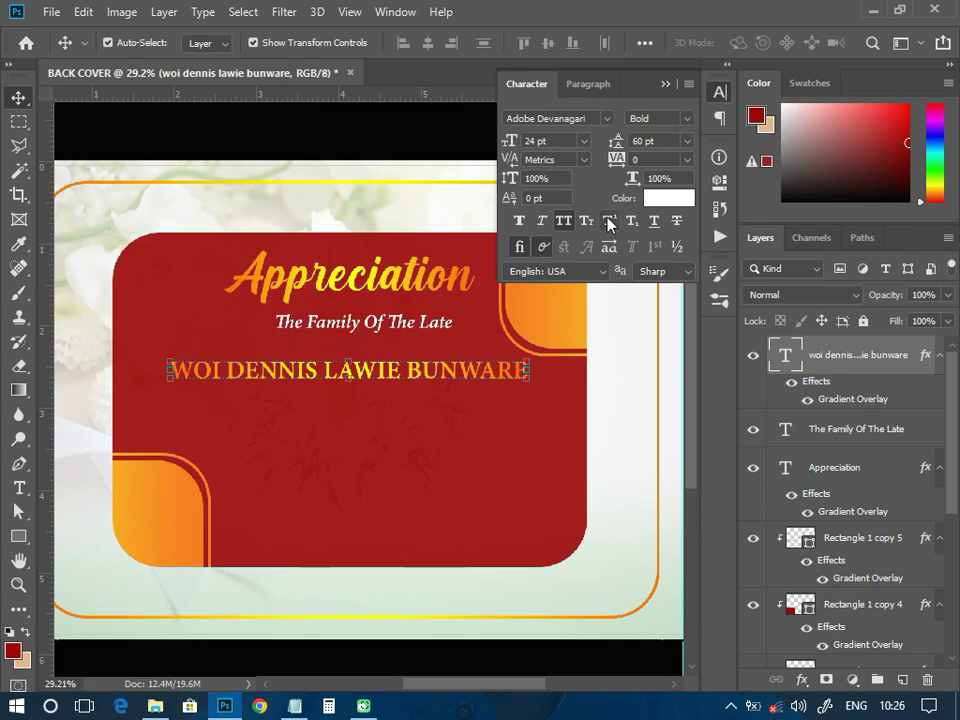
{"action": "scroll", "coordinate": [375, 225], "scroll_direction": "down", "scroll_amount": 1}
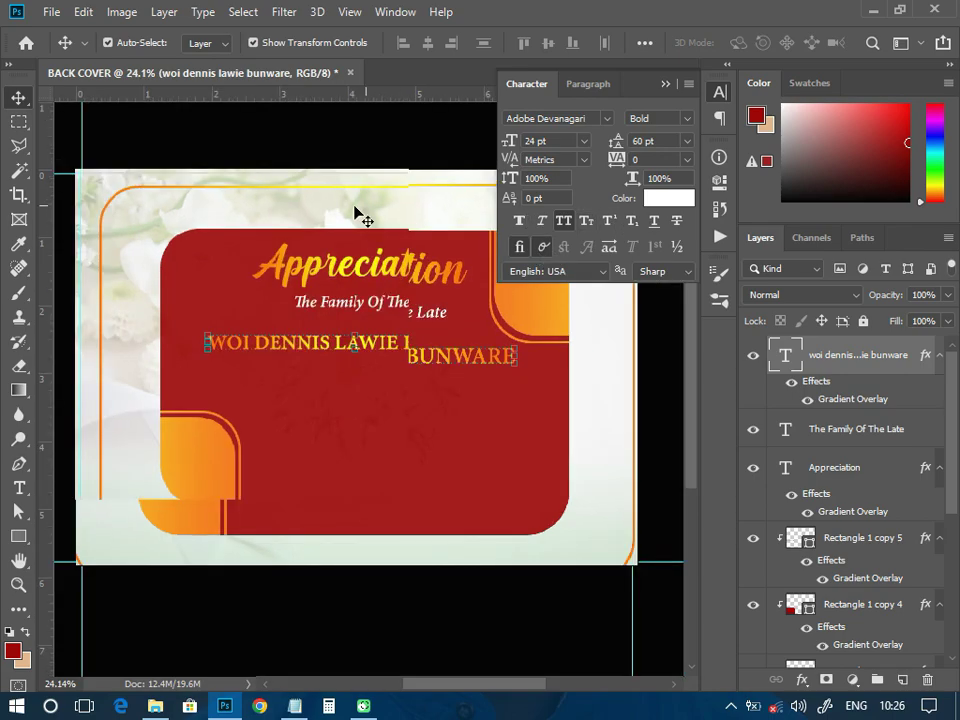
- Switch to the infor file in Notepad and copy the paragraph from Wish to express our sincere gratitude through thank you
{"action": "left_click", "coordinate": [294, 706]}
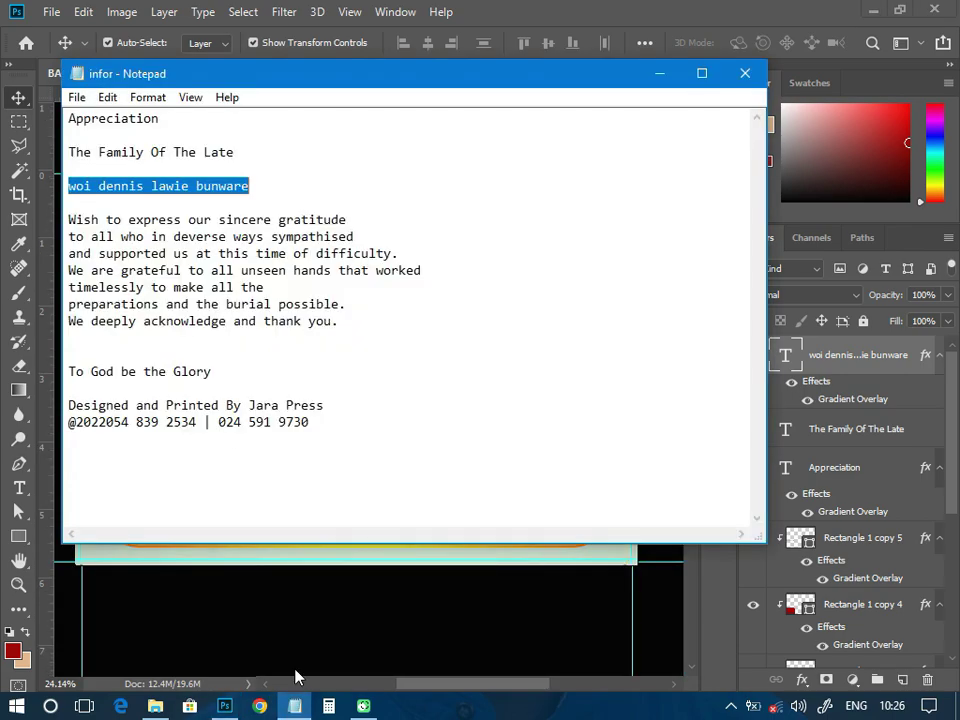
{"action": "left_click", "coordinate": [71, 212]}
{"action": "left_click_drag", "start_coordinate": [70, 219], "coordinate": [347, 327]}
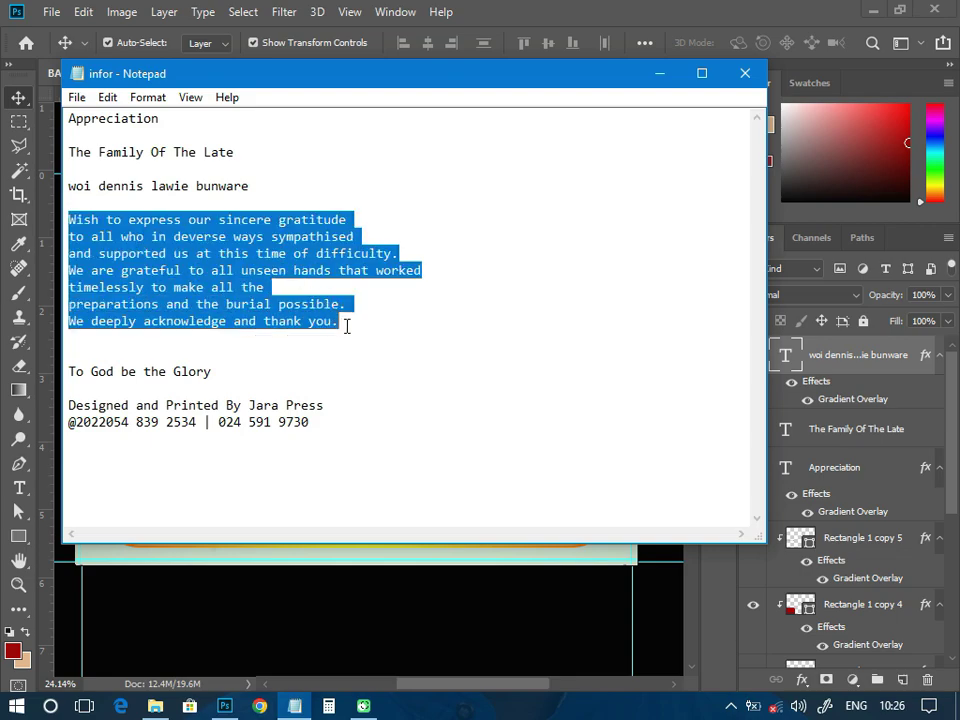
{"action": "right_click", "coordinate": [334, 313]}
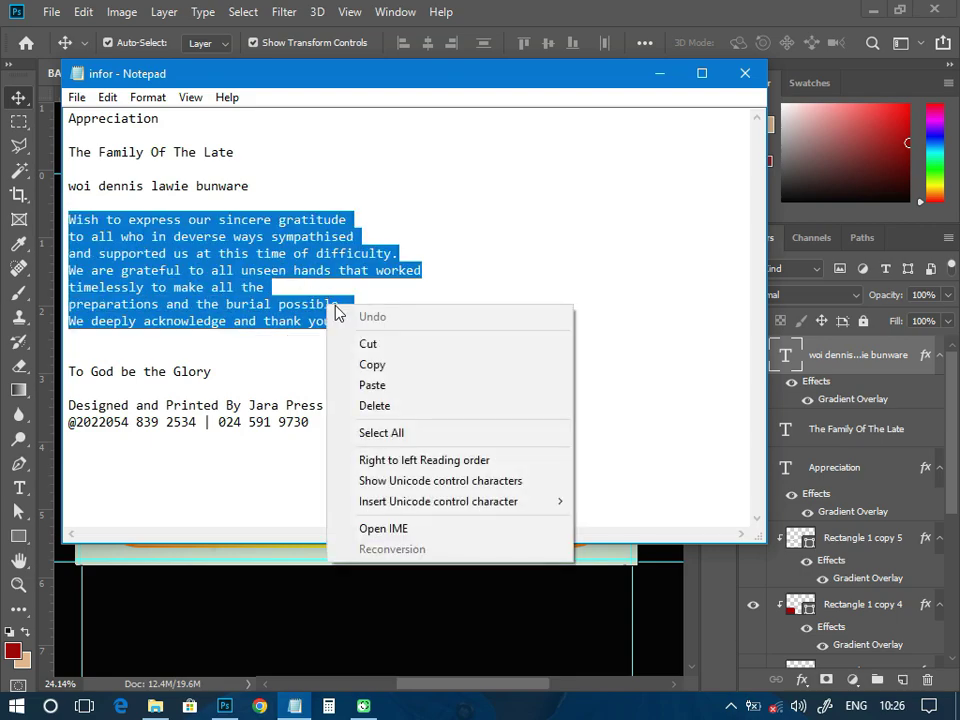
{"action": "left_click", "coordinate": [372, 366]}
- Return to the Photoshop document and paste the gratitude paragraph into a new text box spanning the red panel below the name
{"action": "left_click", "coordinate": [336, 600]}
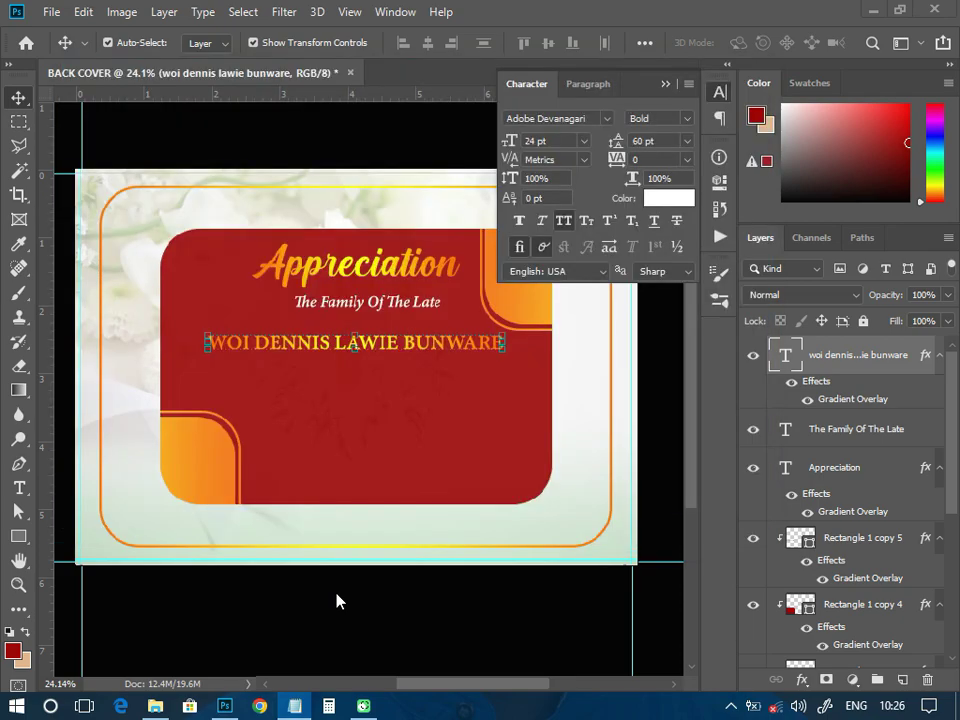
{"action": "left_click", "coordinate": [21, 491]}
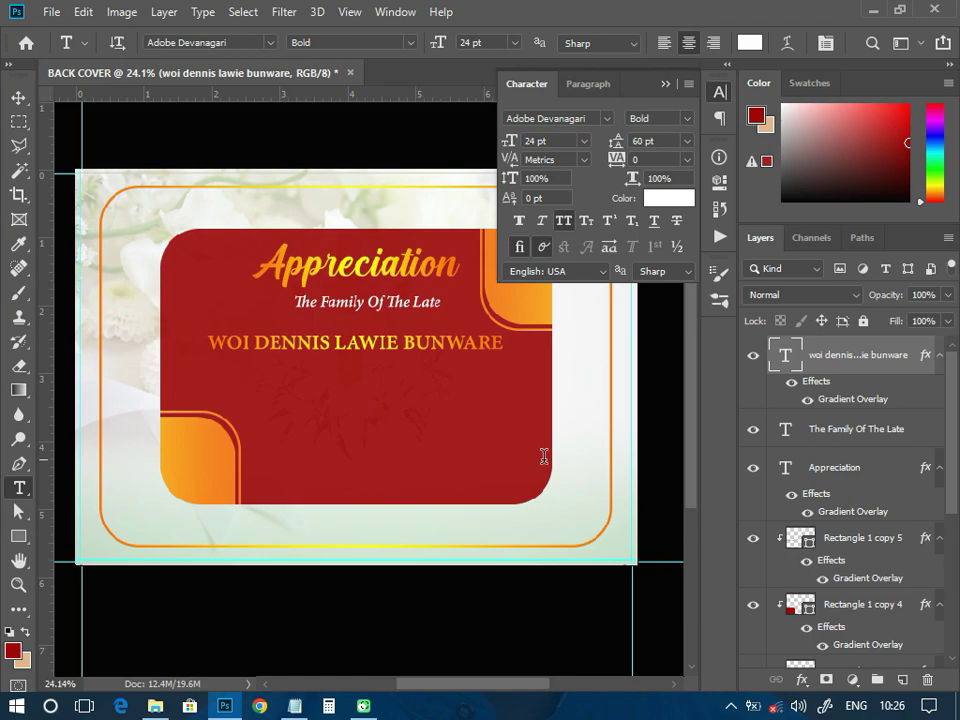
{"action": "left_click_drag", "start_coordinate": [544, 456], "coordinate": [193, 367]}
{"action": "right_click", "coordinate": [292, 378]}
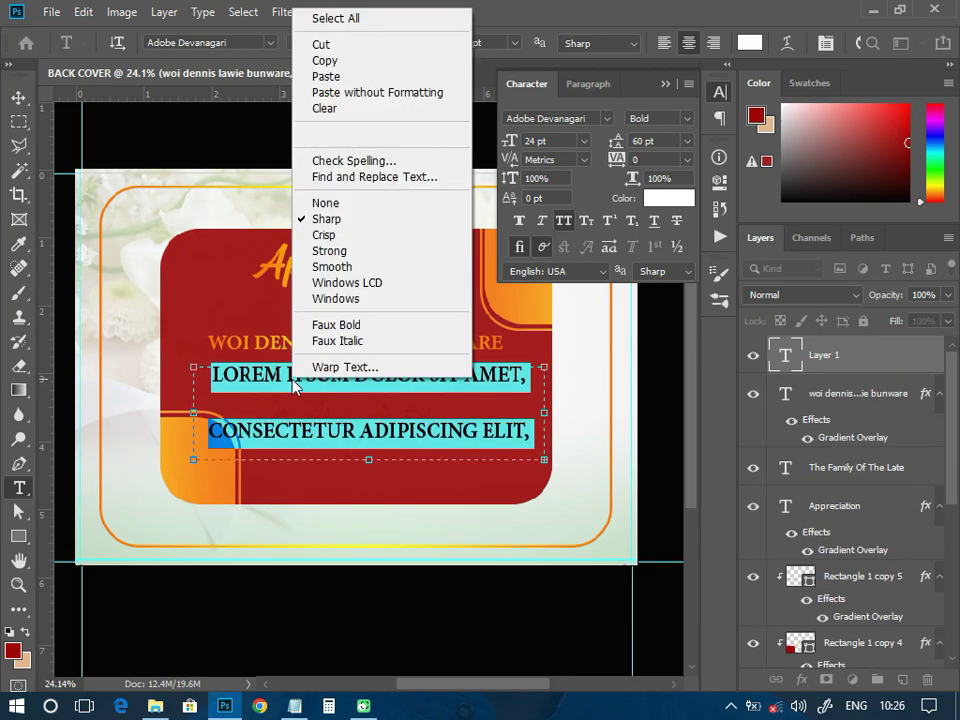
{"action": "left_click", "coordinate": [317, 77]}
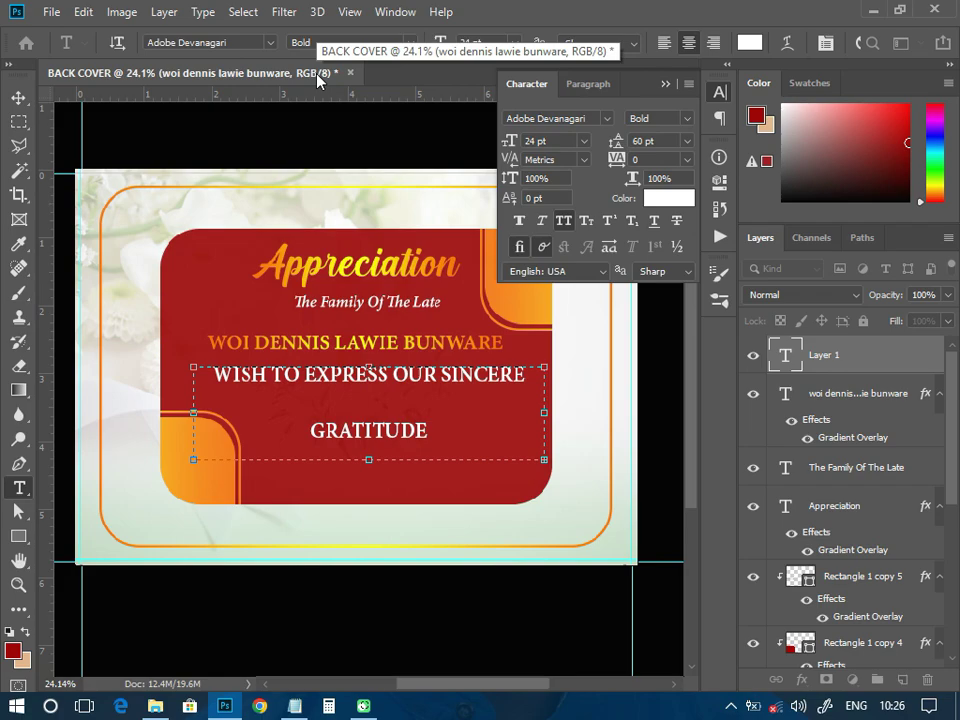
{"action": "left_click", "coordinate": [24, 99]}
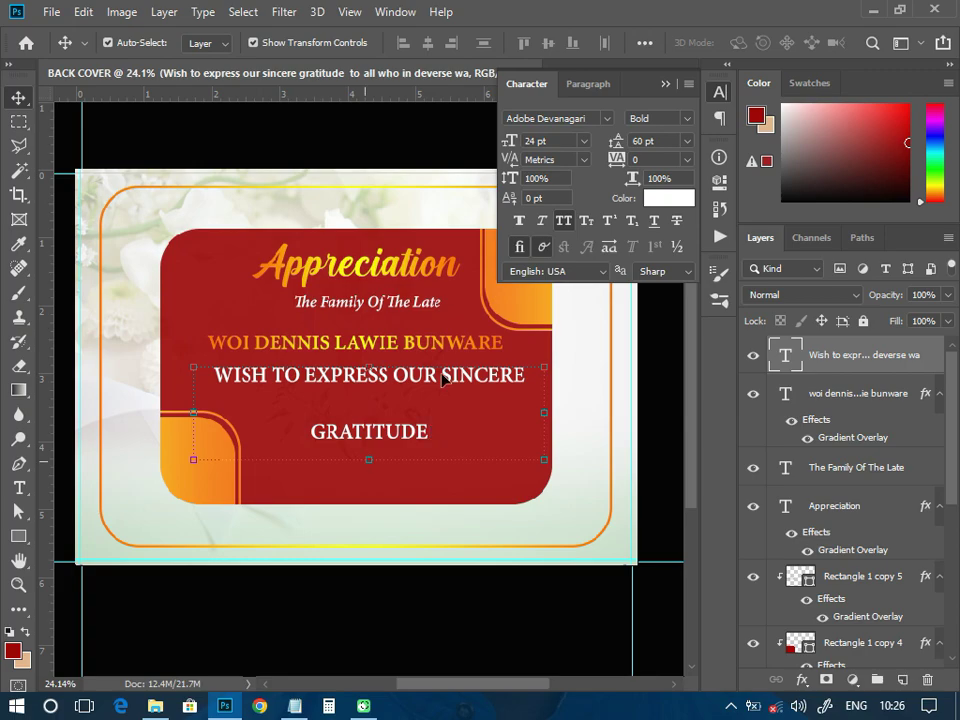
- Format the gratitude paragraph at 18 pt with 18 pt leading, without All Caps, in the Bold Italic style
{"action": "left_click", "coordinate": [583, 141]}
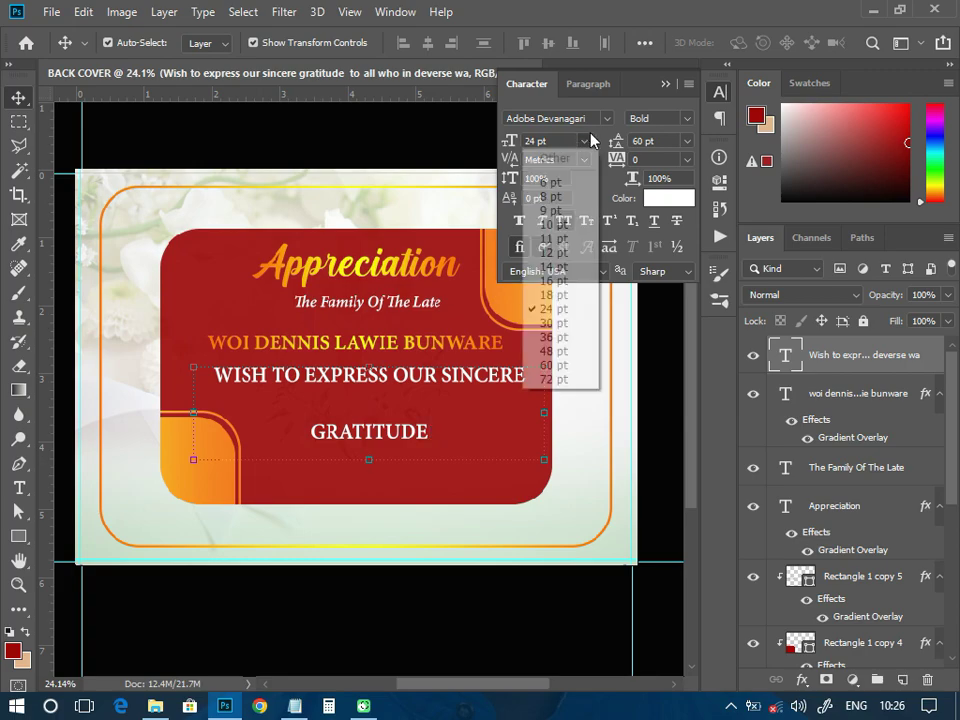
{"action": "left_click", "coordinate": [556, 295]}
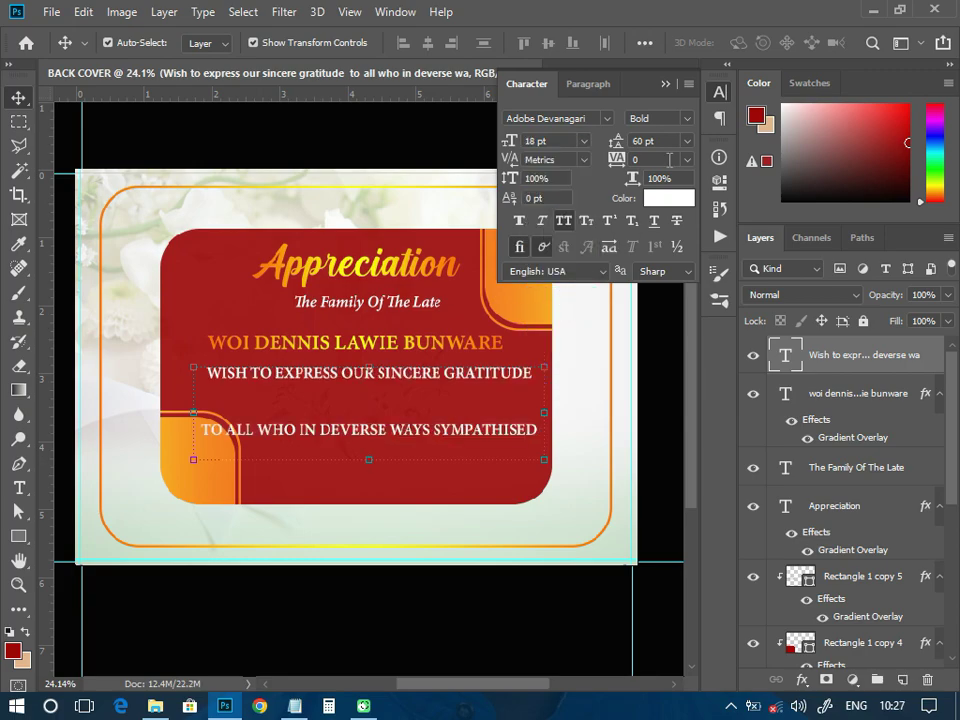
{"action": "left_click", "coordinate": [686, 141]}
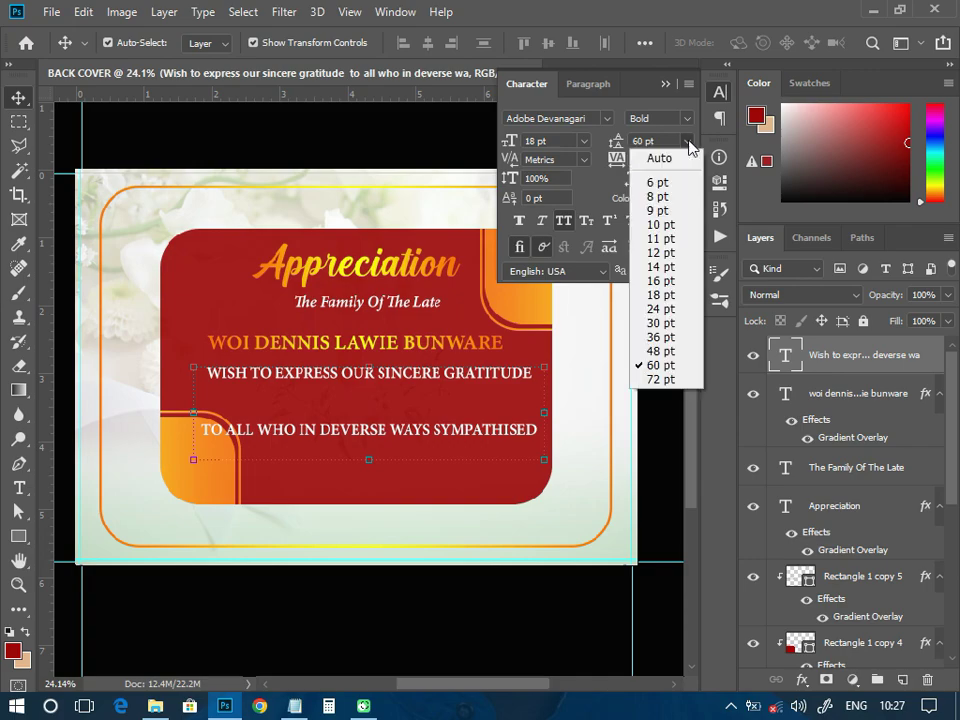
{"action": "left_click", "coordinate": [659, 295]}
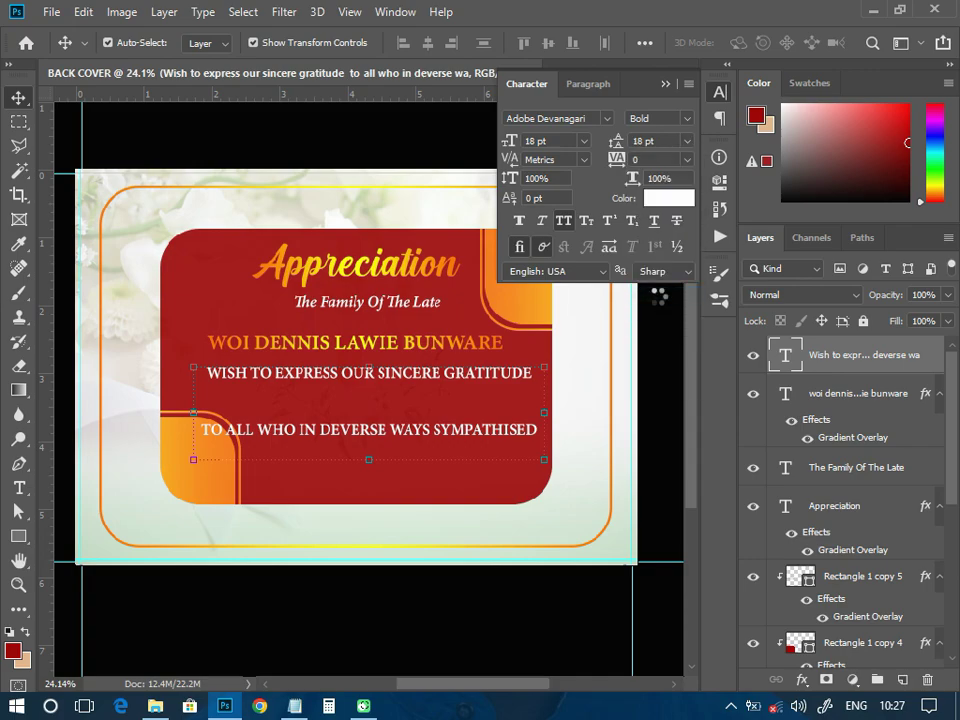
{"action": "left_click", "coordinate": [564, 221]}
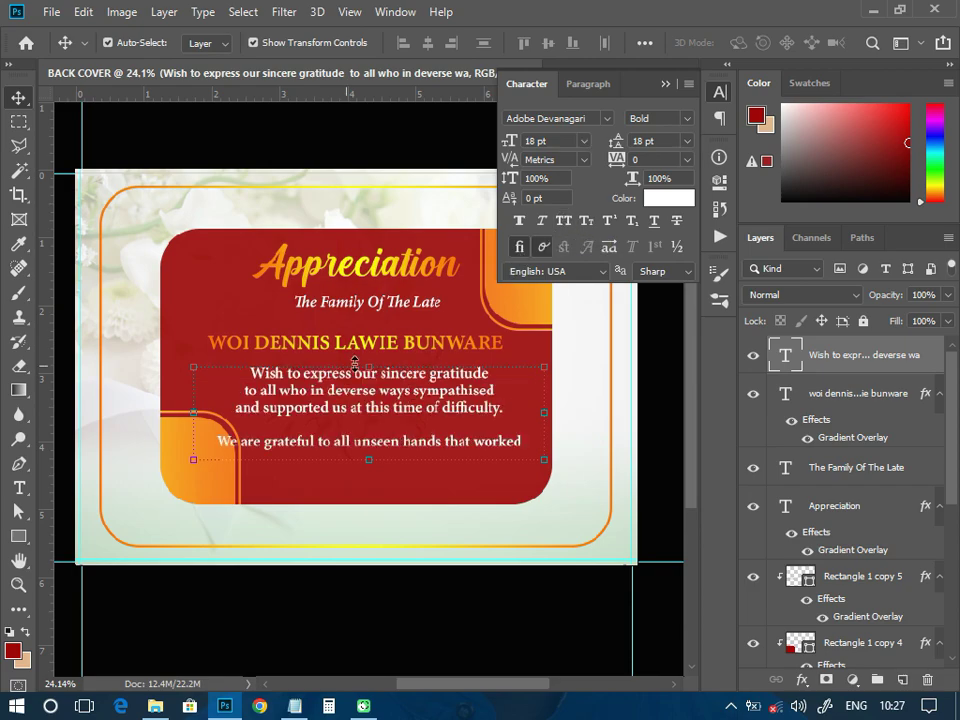
{"action": "left_click", "coordinate": [686, 118]}
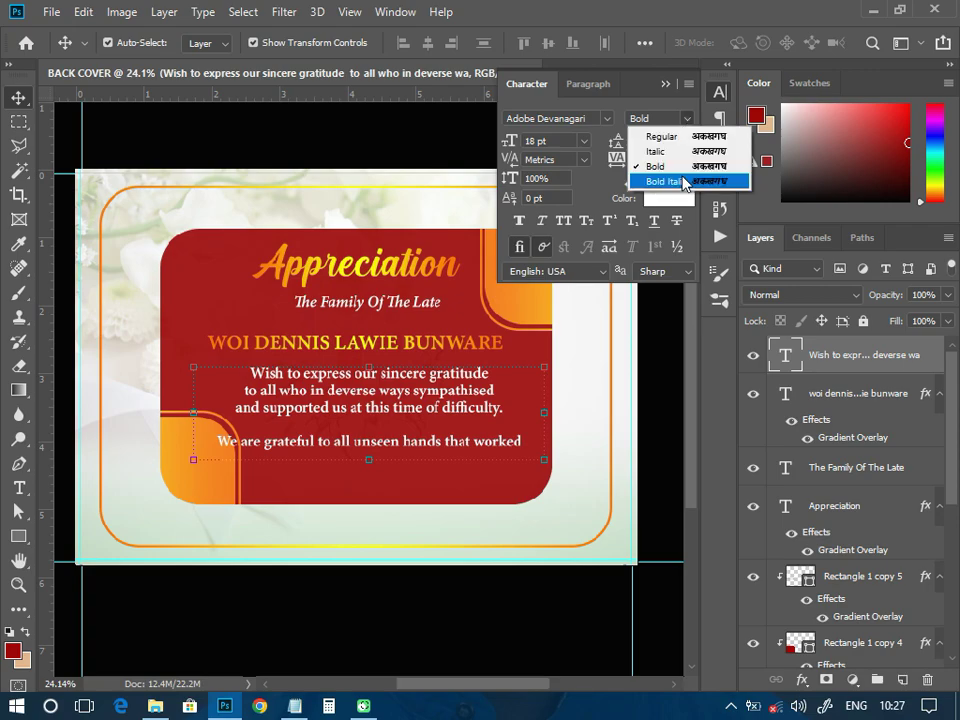
{"action": "left_click", "coordinate": [685, 182]}
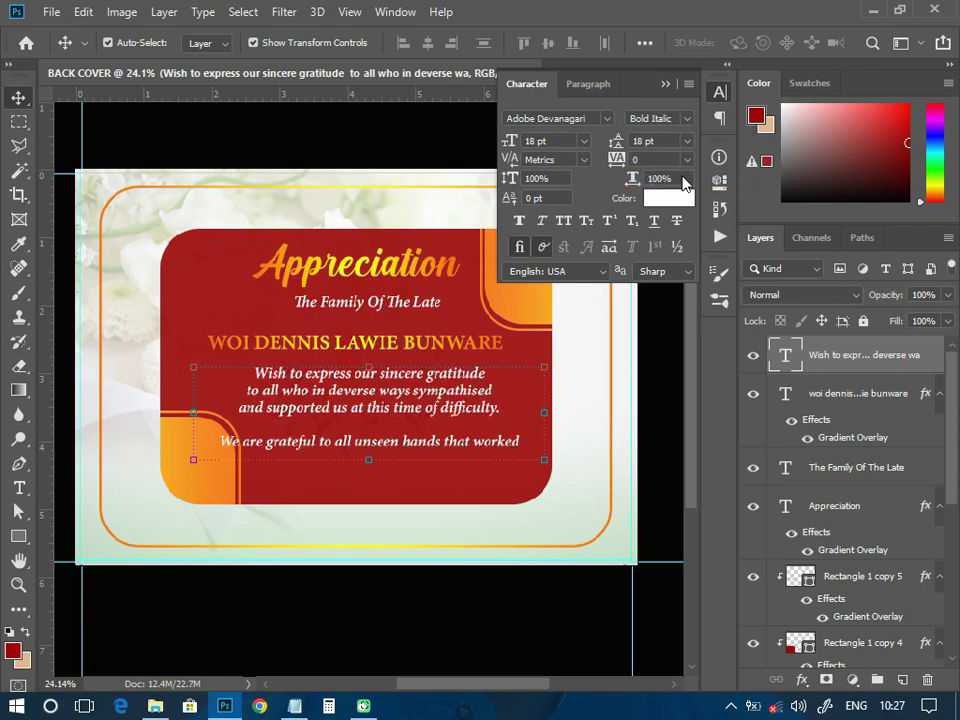
- Join the sentence starting We are grateful to the preceding line and extend the text box to about 2.03 in high
{"action": "left_click", "coordinate": [18, 485]}
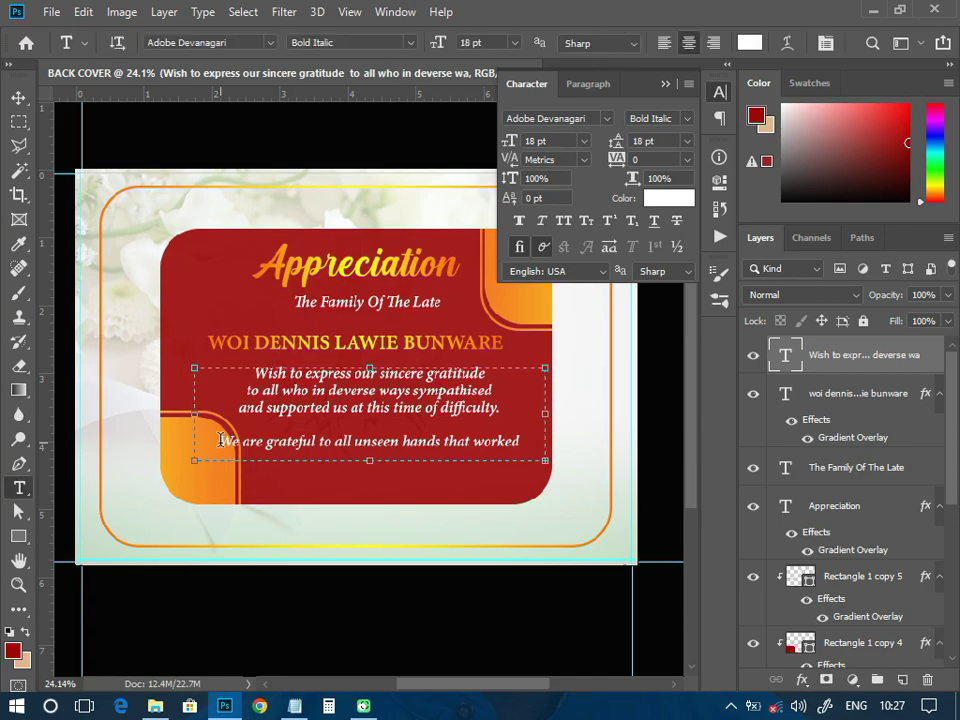
{"action": "left_click", "coordinate": [220, 440]}
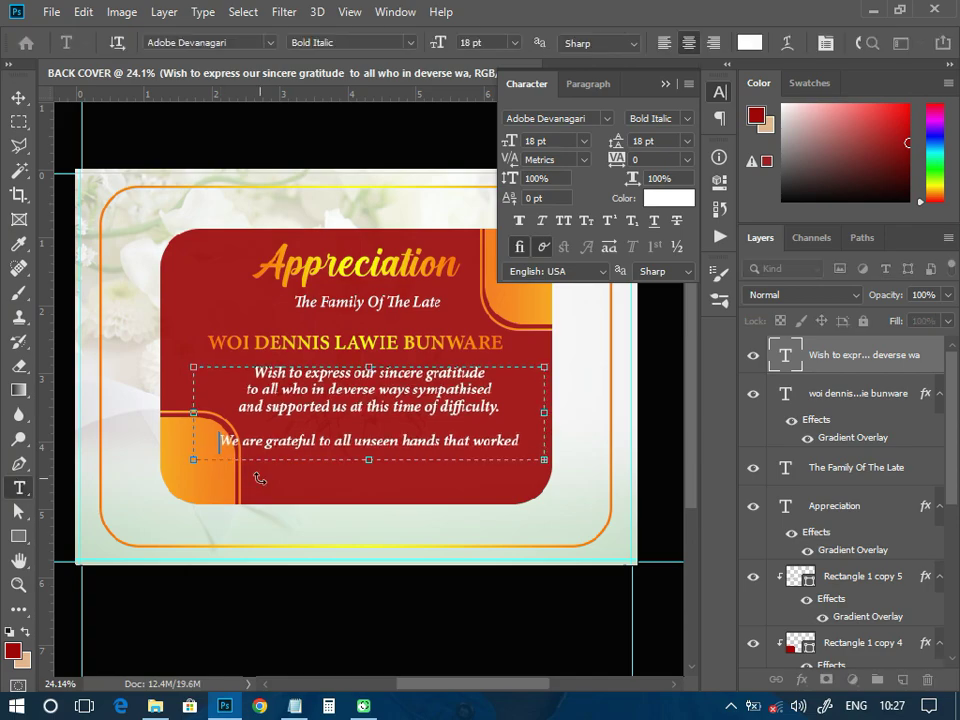
{"action": "key", "text": "BackSpace"}
{"action": "key", "text": "BackSpace"}
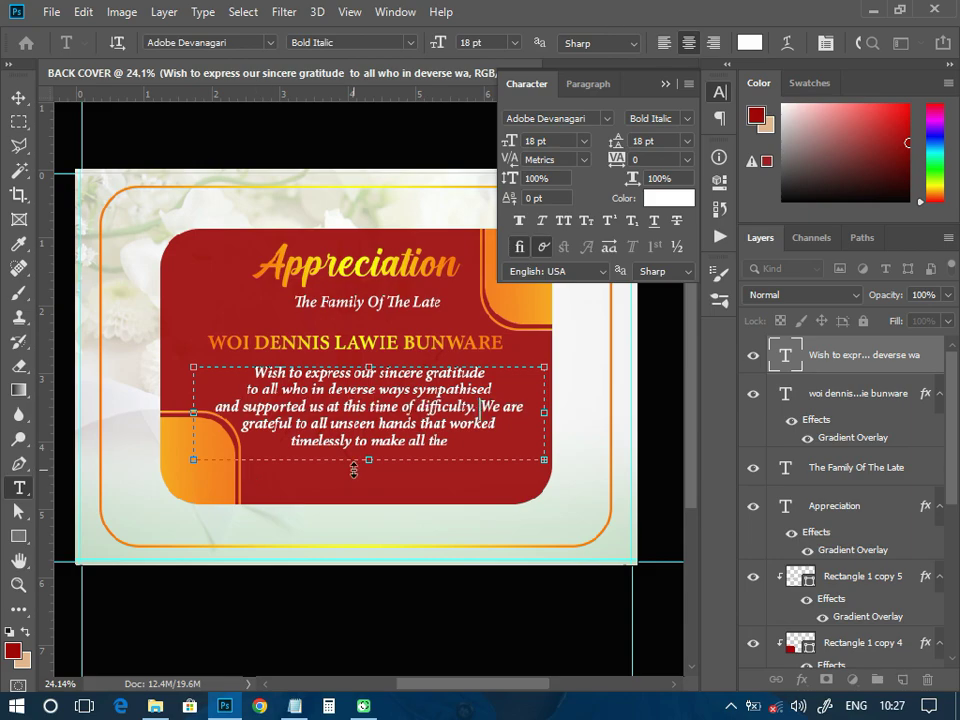
{"action": "left_click_drag", "start_coordinate": [369, 462], "coordinate": [371, 506]}
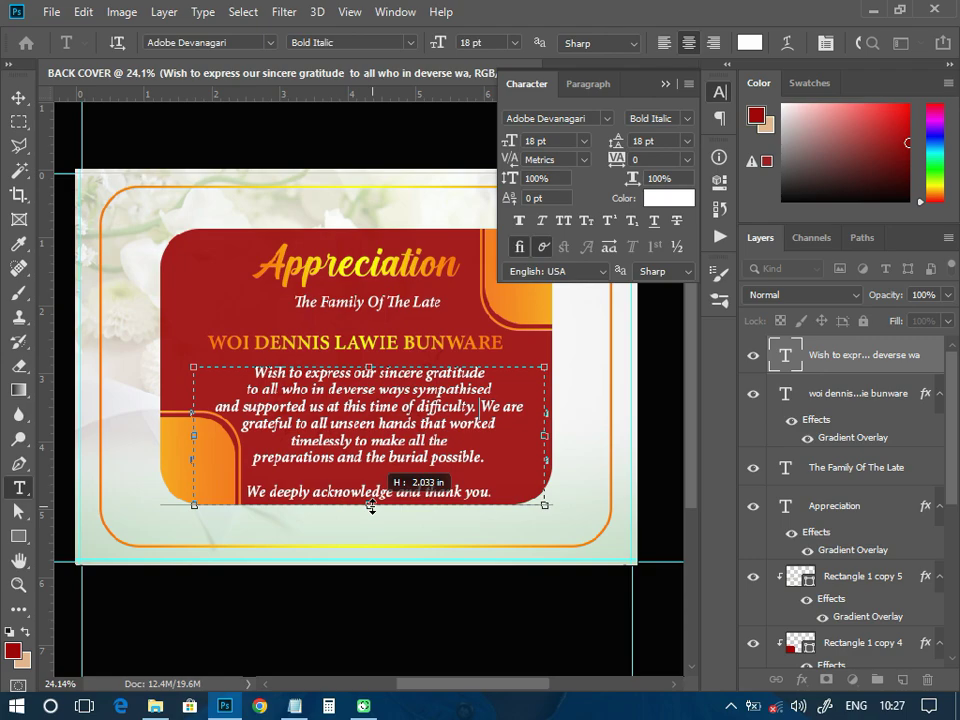
- Remove the blank line above We deeply acknowledge and join the line starting preparations to the one before it
{"action": "left_click", "coordinate": [247, 491]}
{"action": "key", "text": "BackSpace"}
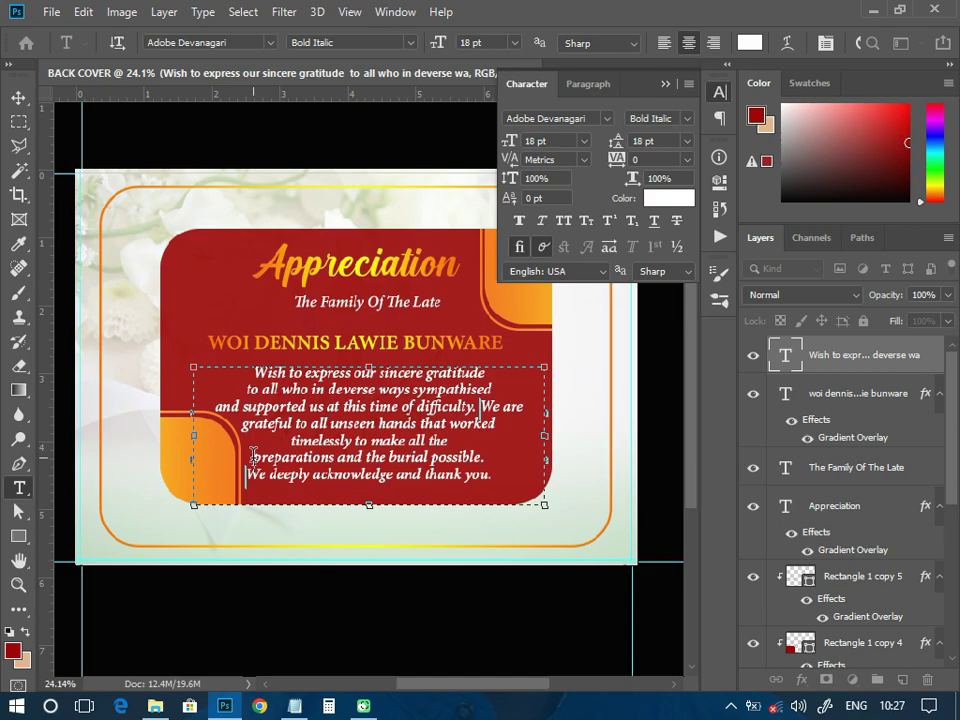
{"action": "left_click", "coordinate": [253, 456]}
{"action": "key", "text": "BackSpace"}
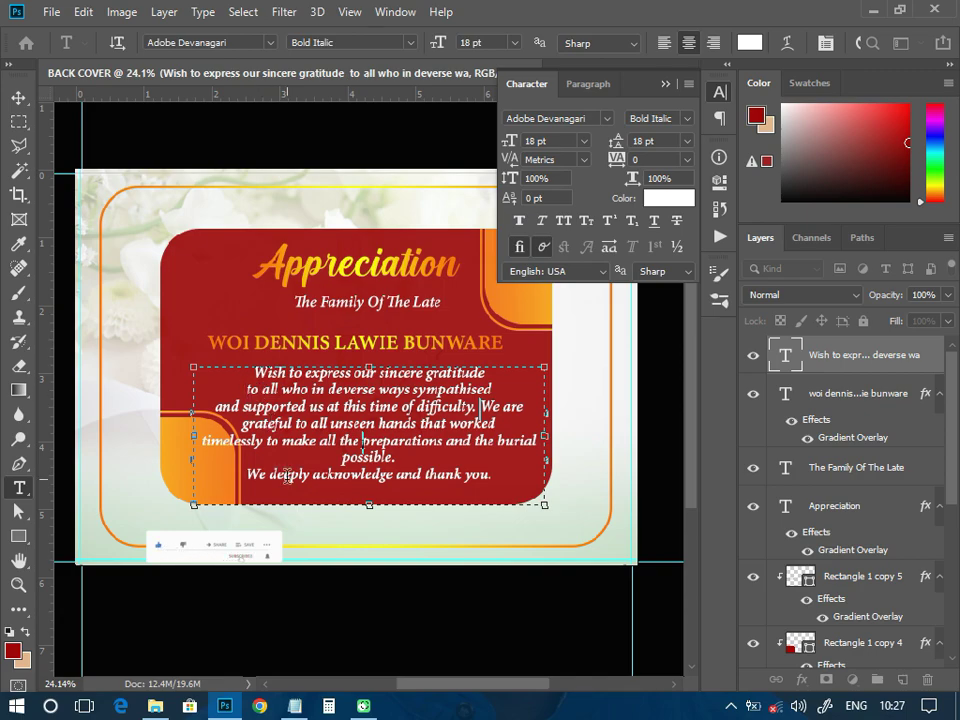
- Remove the line breaks before to all who in and before and supported us in the gratitude paragraph
{"action": "key", "text": "Up"}
{"action": "key", "text": "Home"}
{"action": "key", "text": "BackSpace"}
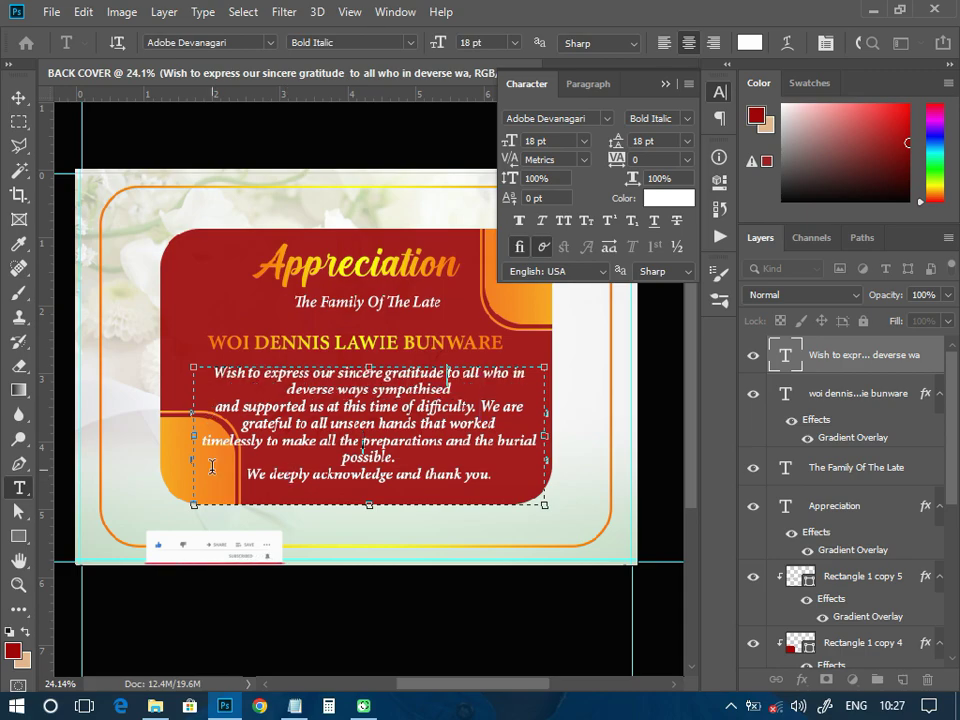
{"action": "key", "text": "Down"}
{"action": "key", "text": "End"}
{"action": "key", "text": "Delete"}
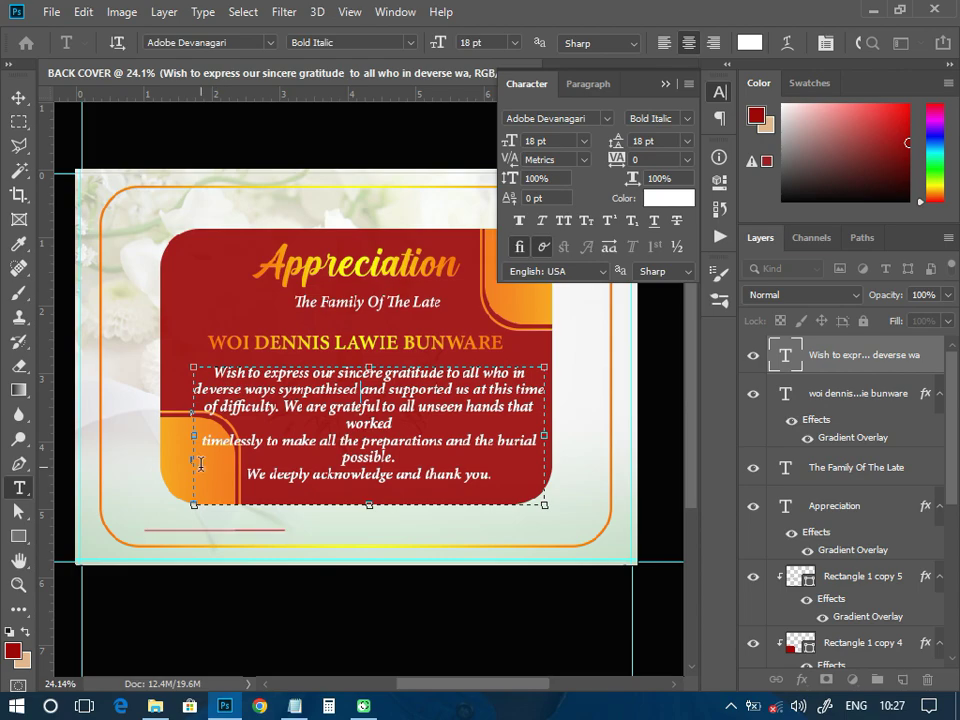
- Place the text cursor at the line break between worked and timelessly in the gratitude paragraph
{"action": "key", "text": "Down"}
{"action": "key", "text": "Down"}
{"action": "key", "text": "End"}
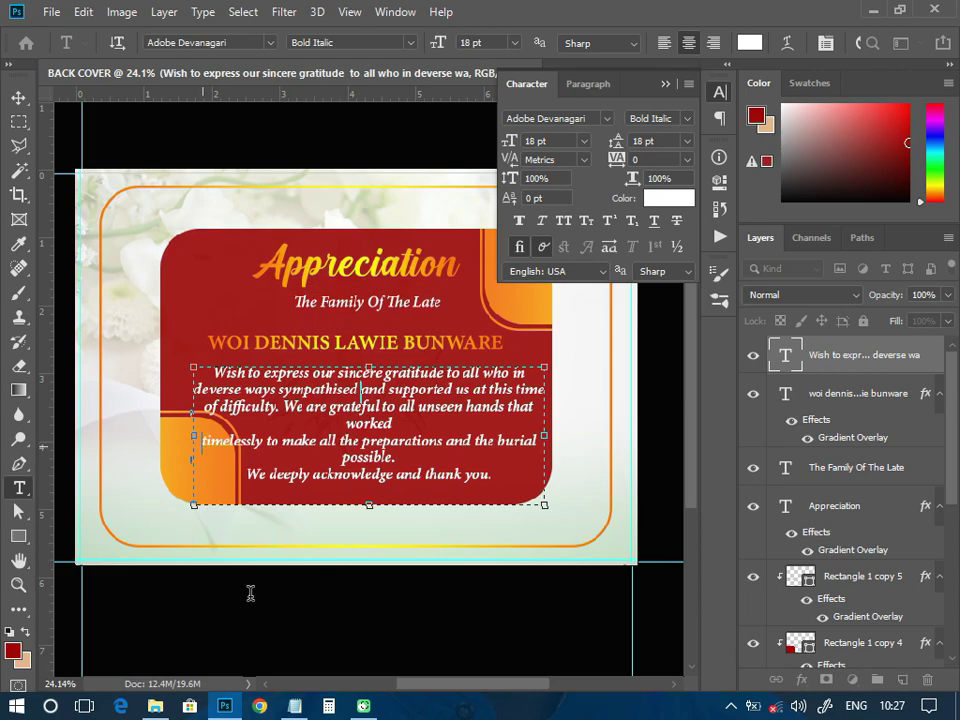